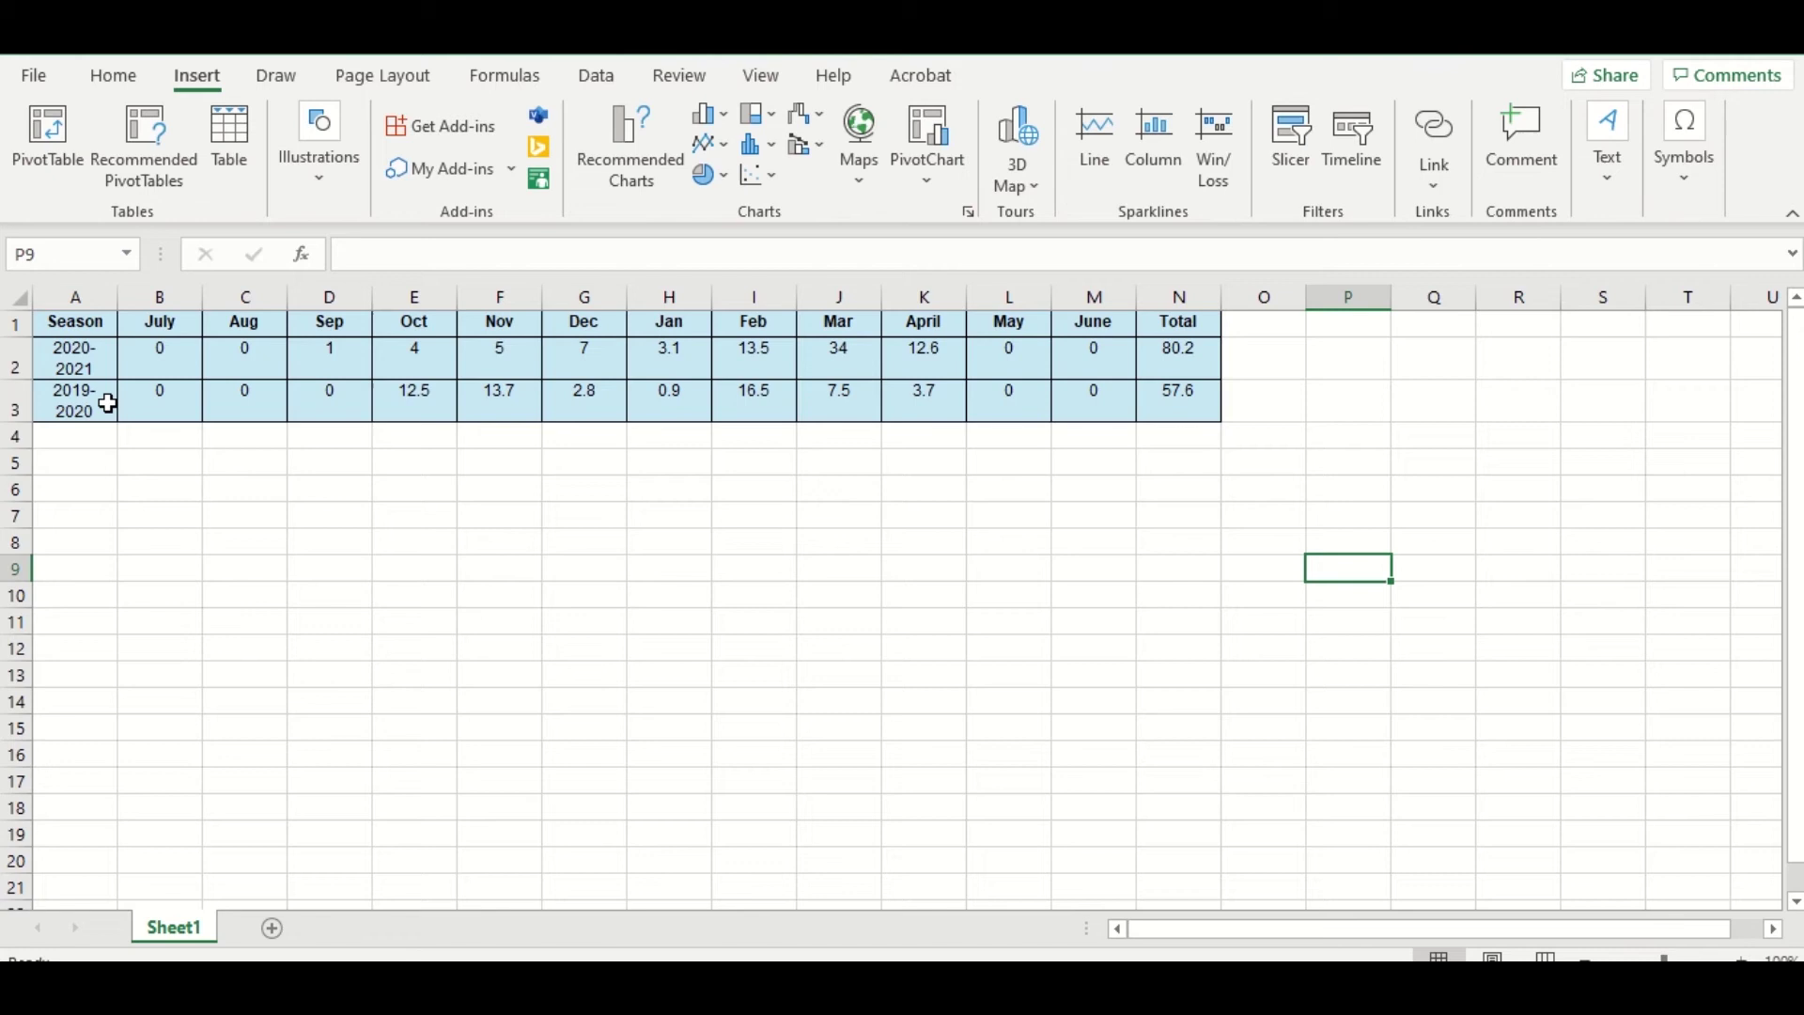
# - Select the snowfall table from the Season heading in A1 through the Total values in N3
pyautogui.click(160, 543)
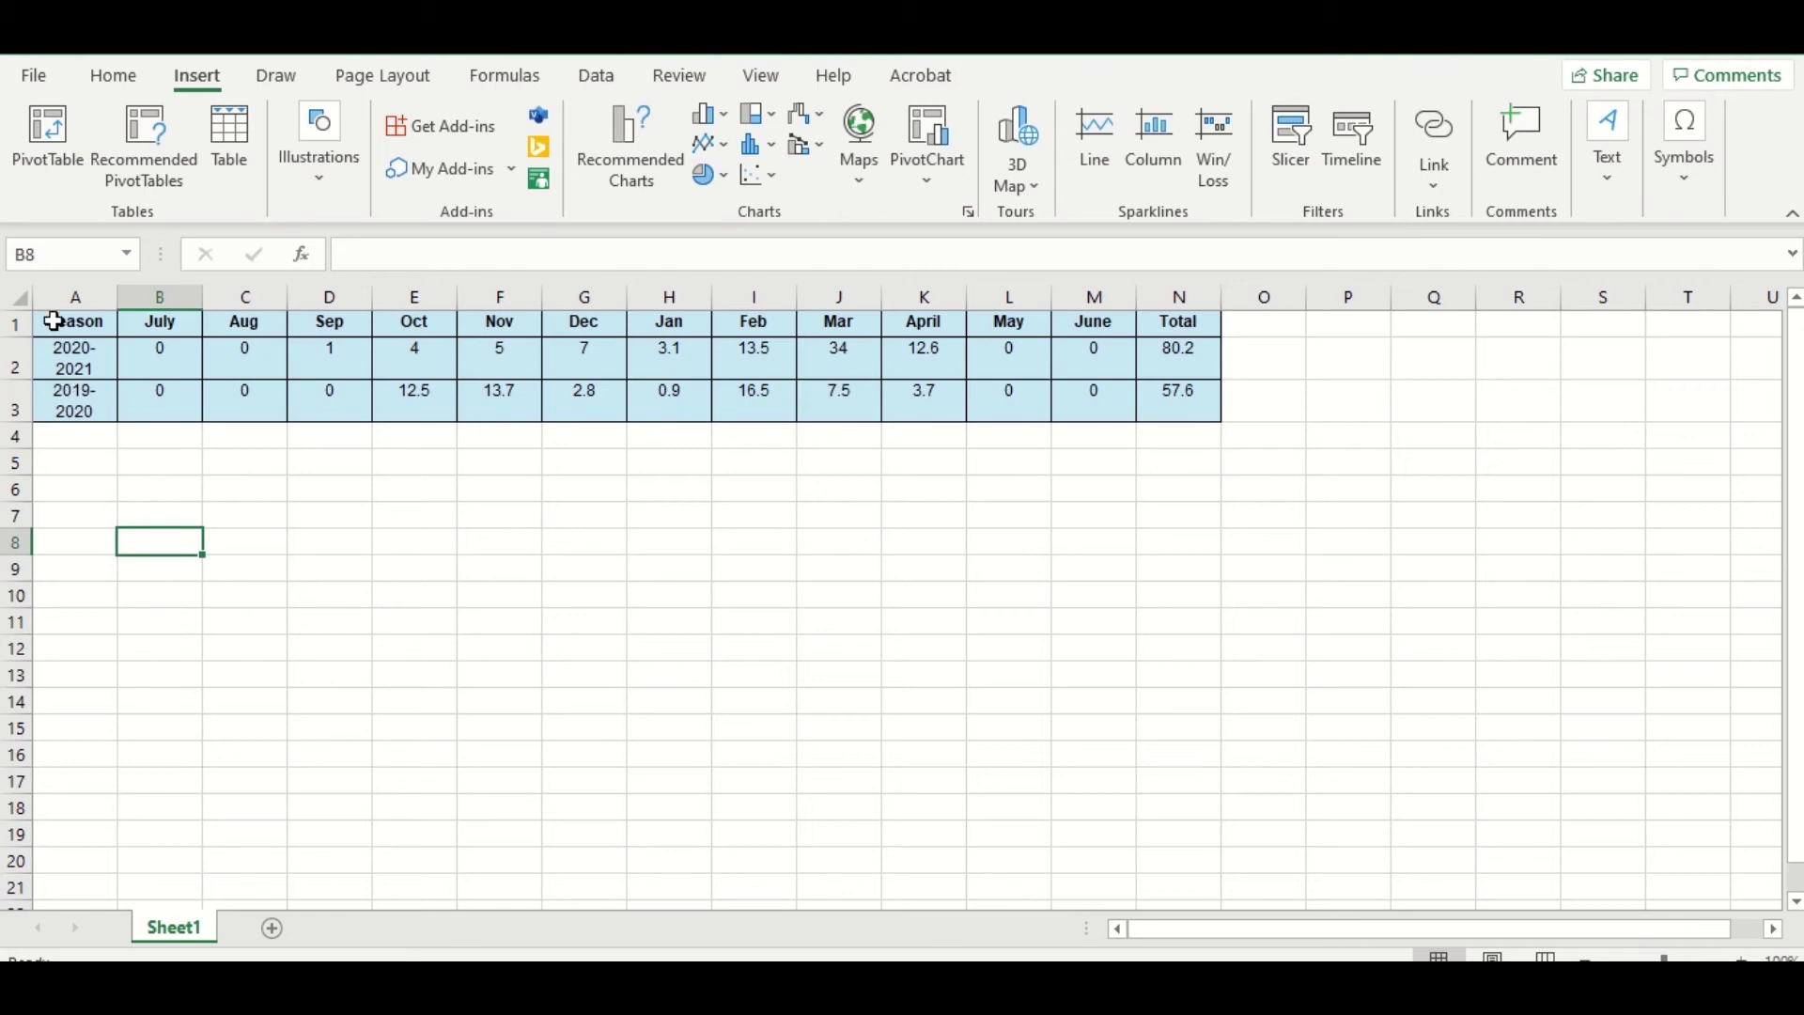
pyautogui.moveTo(55, 325); pyautogui.dragTo(1180, 426)
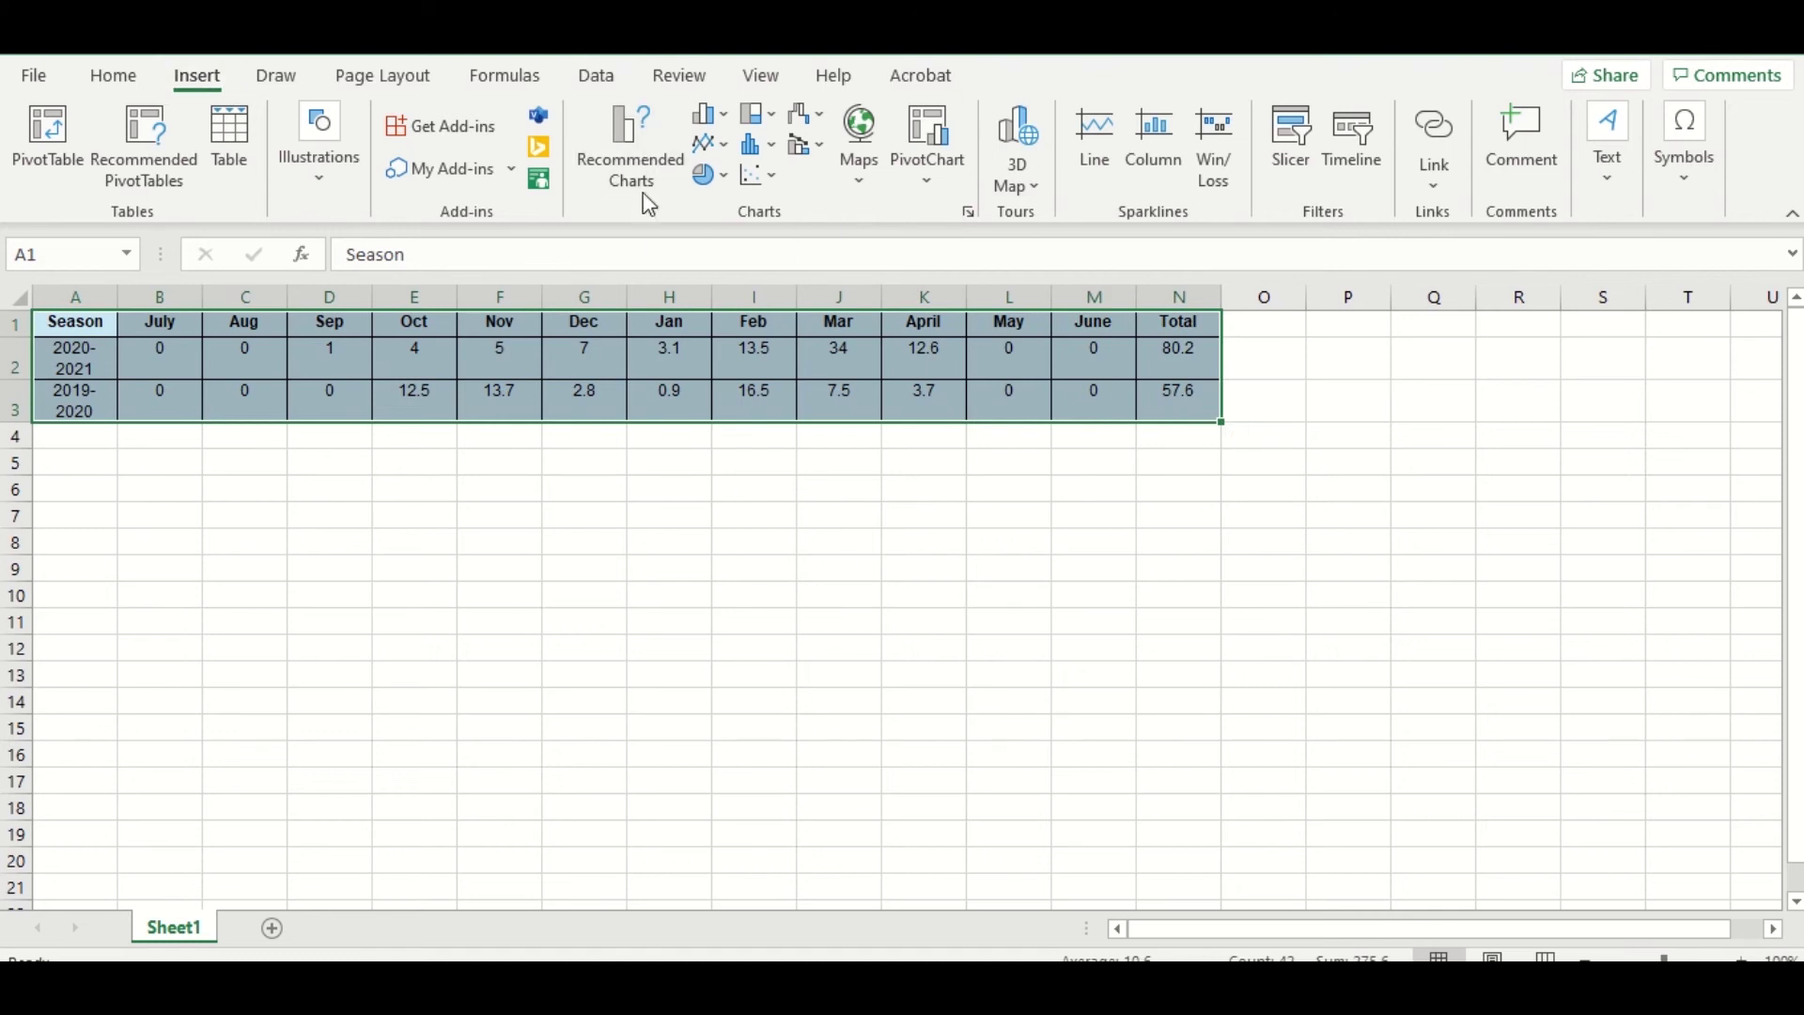
pyautogui.click(618, 171)
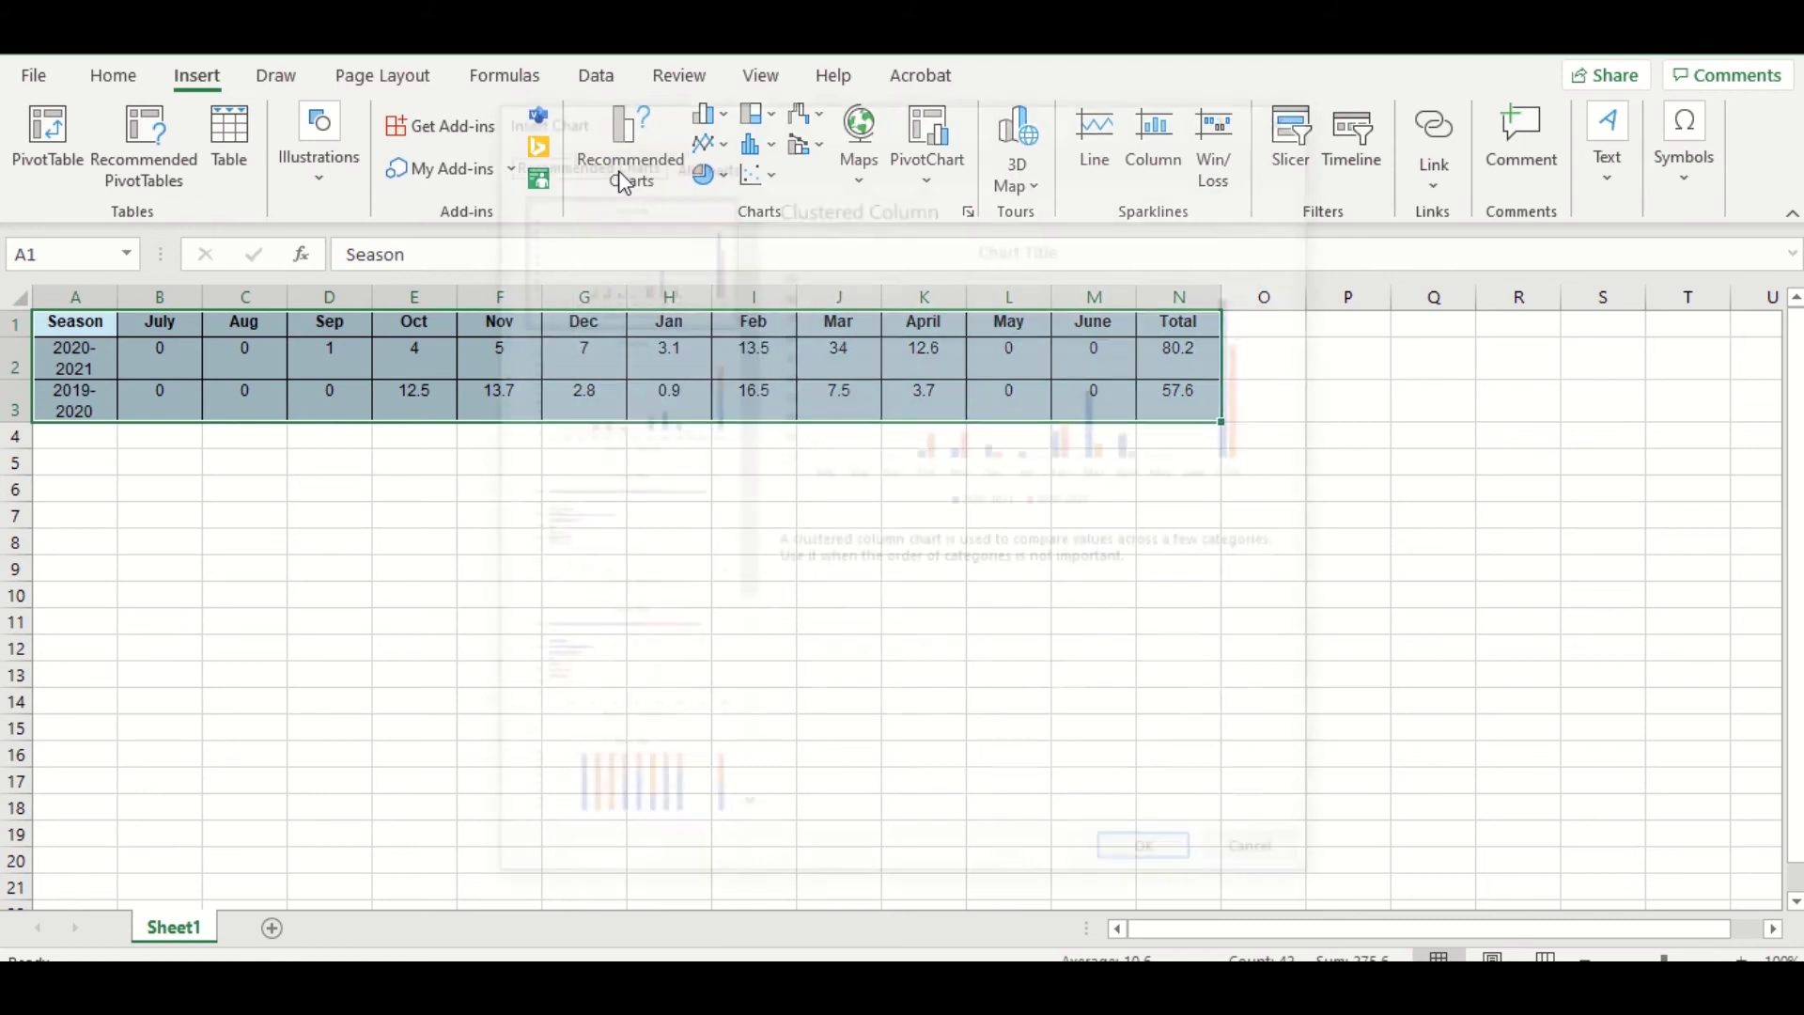
pyautogui.scroll(-5, 620, 369)
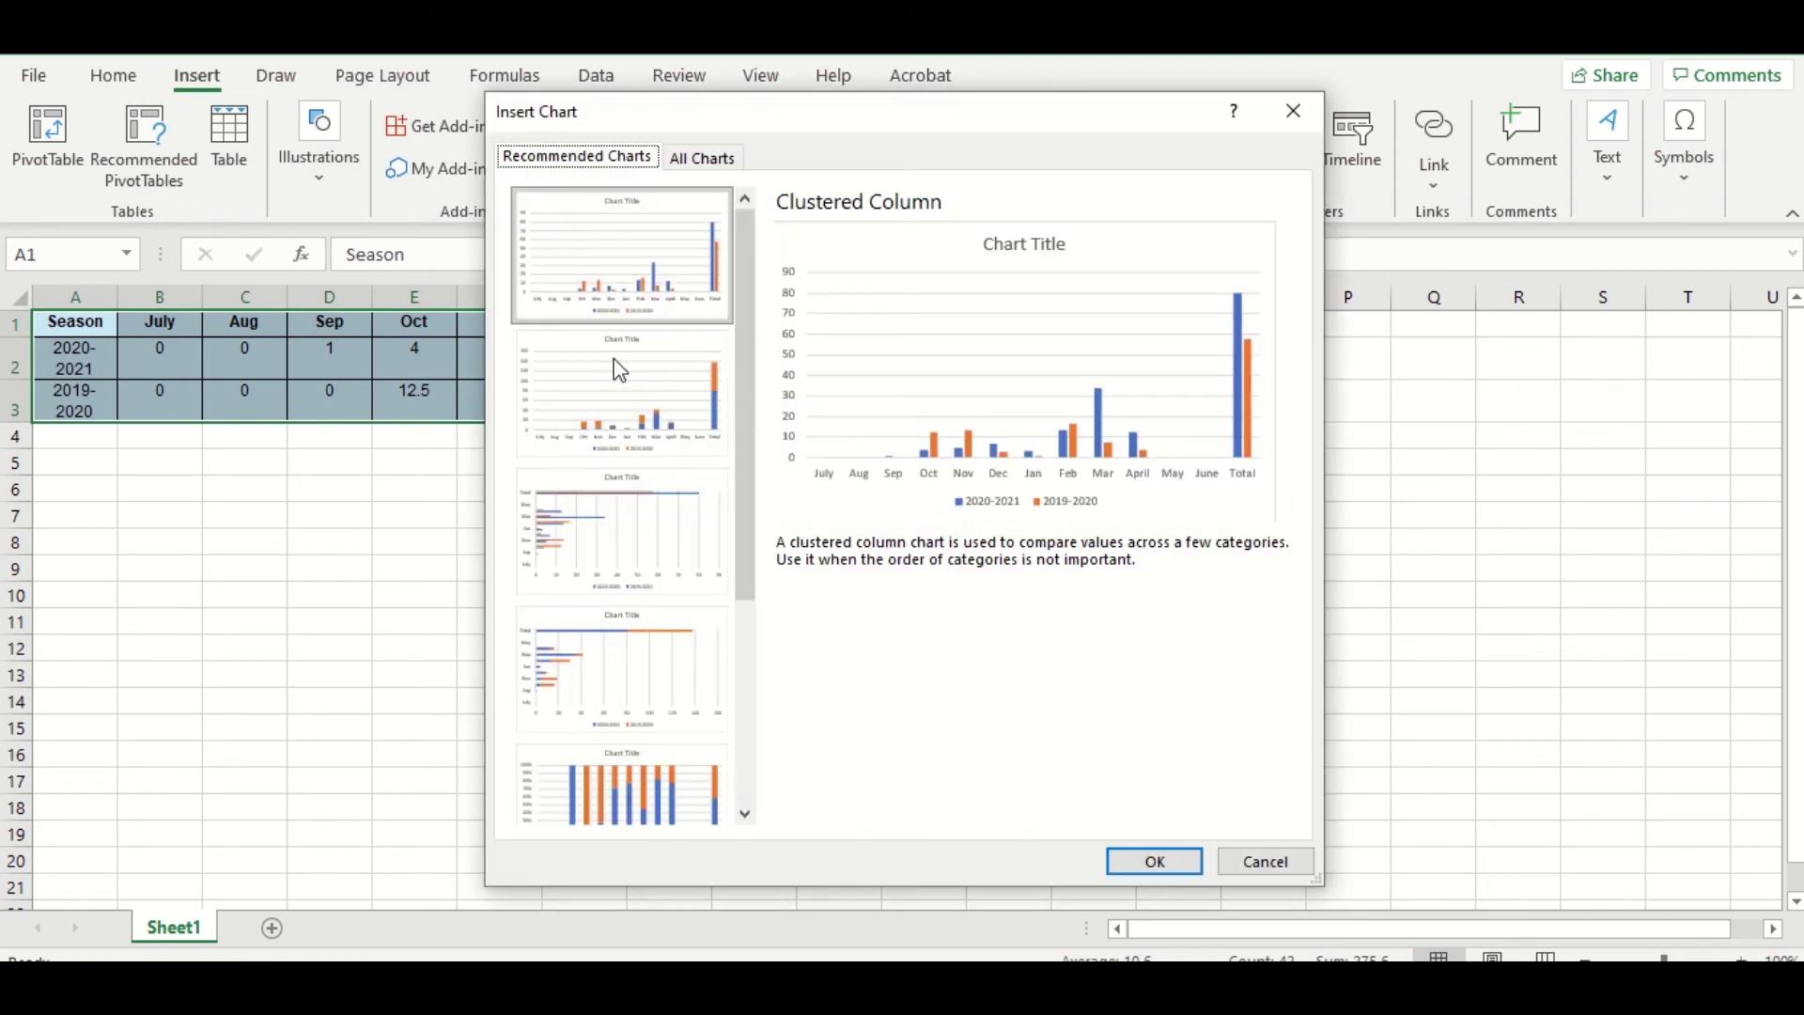
pyautogui.click(710, 162)
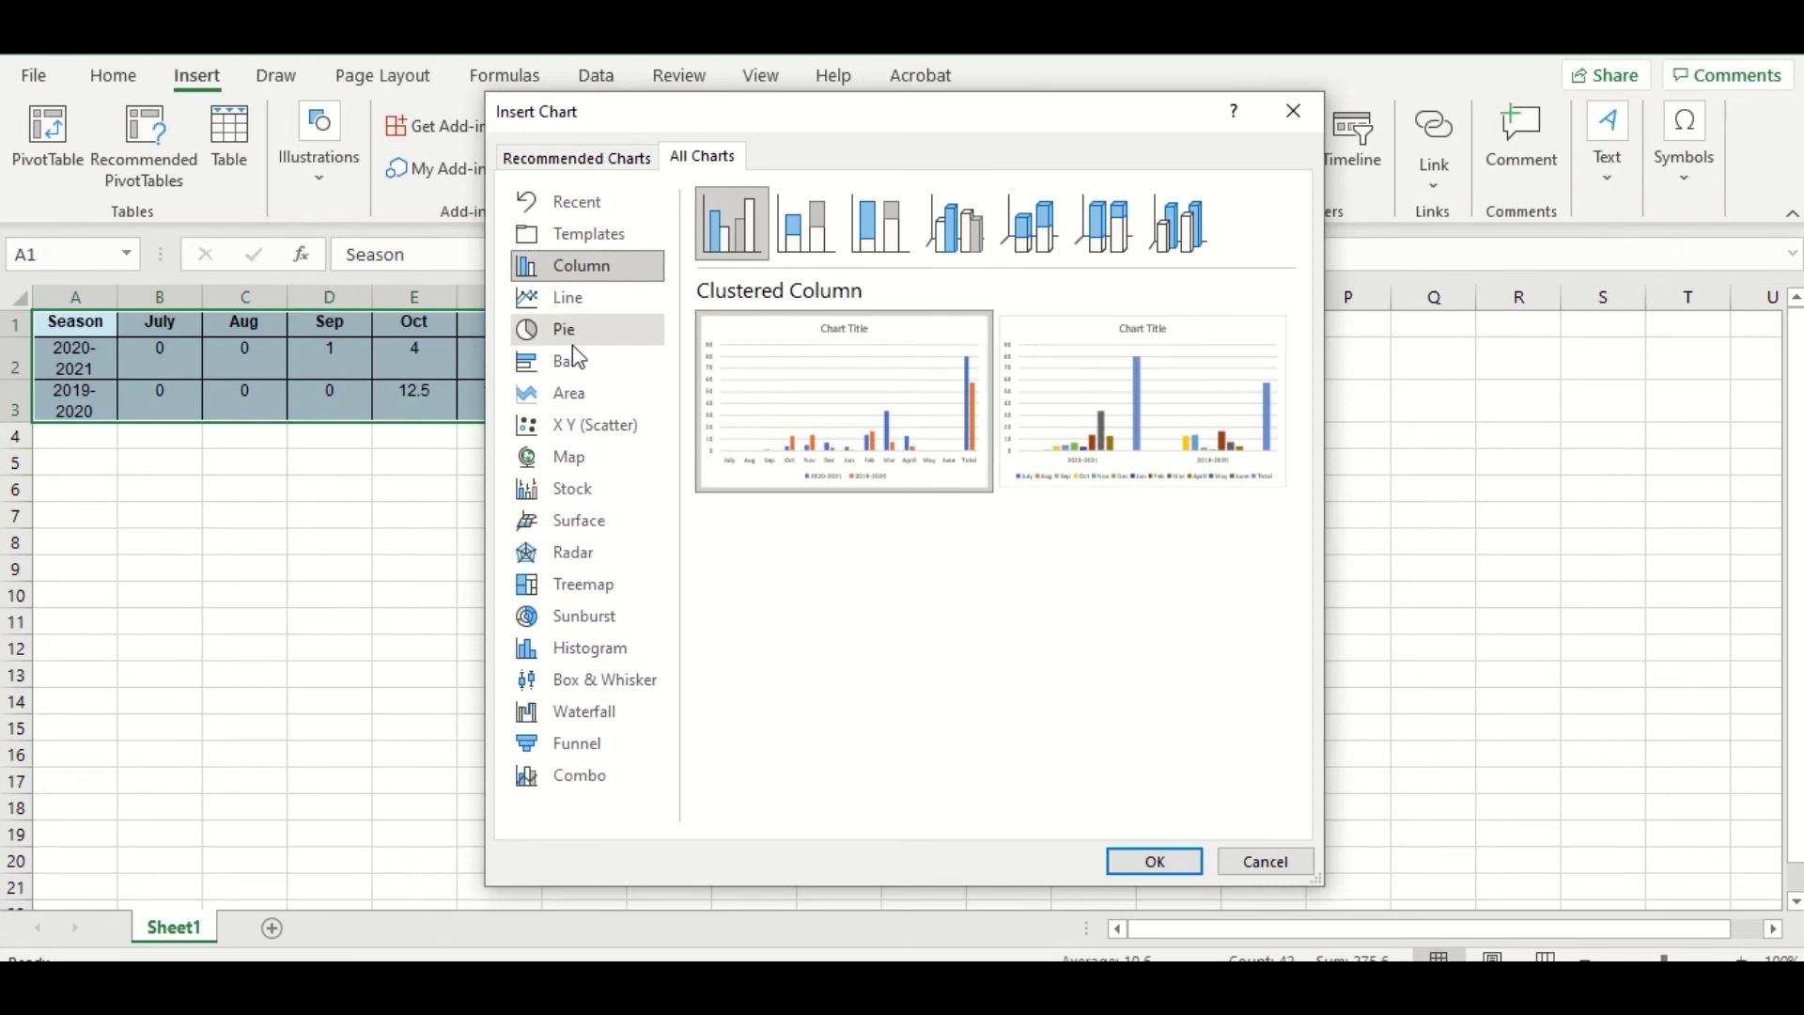
pyautogui.click(600, 310)
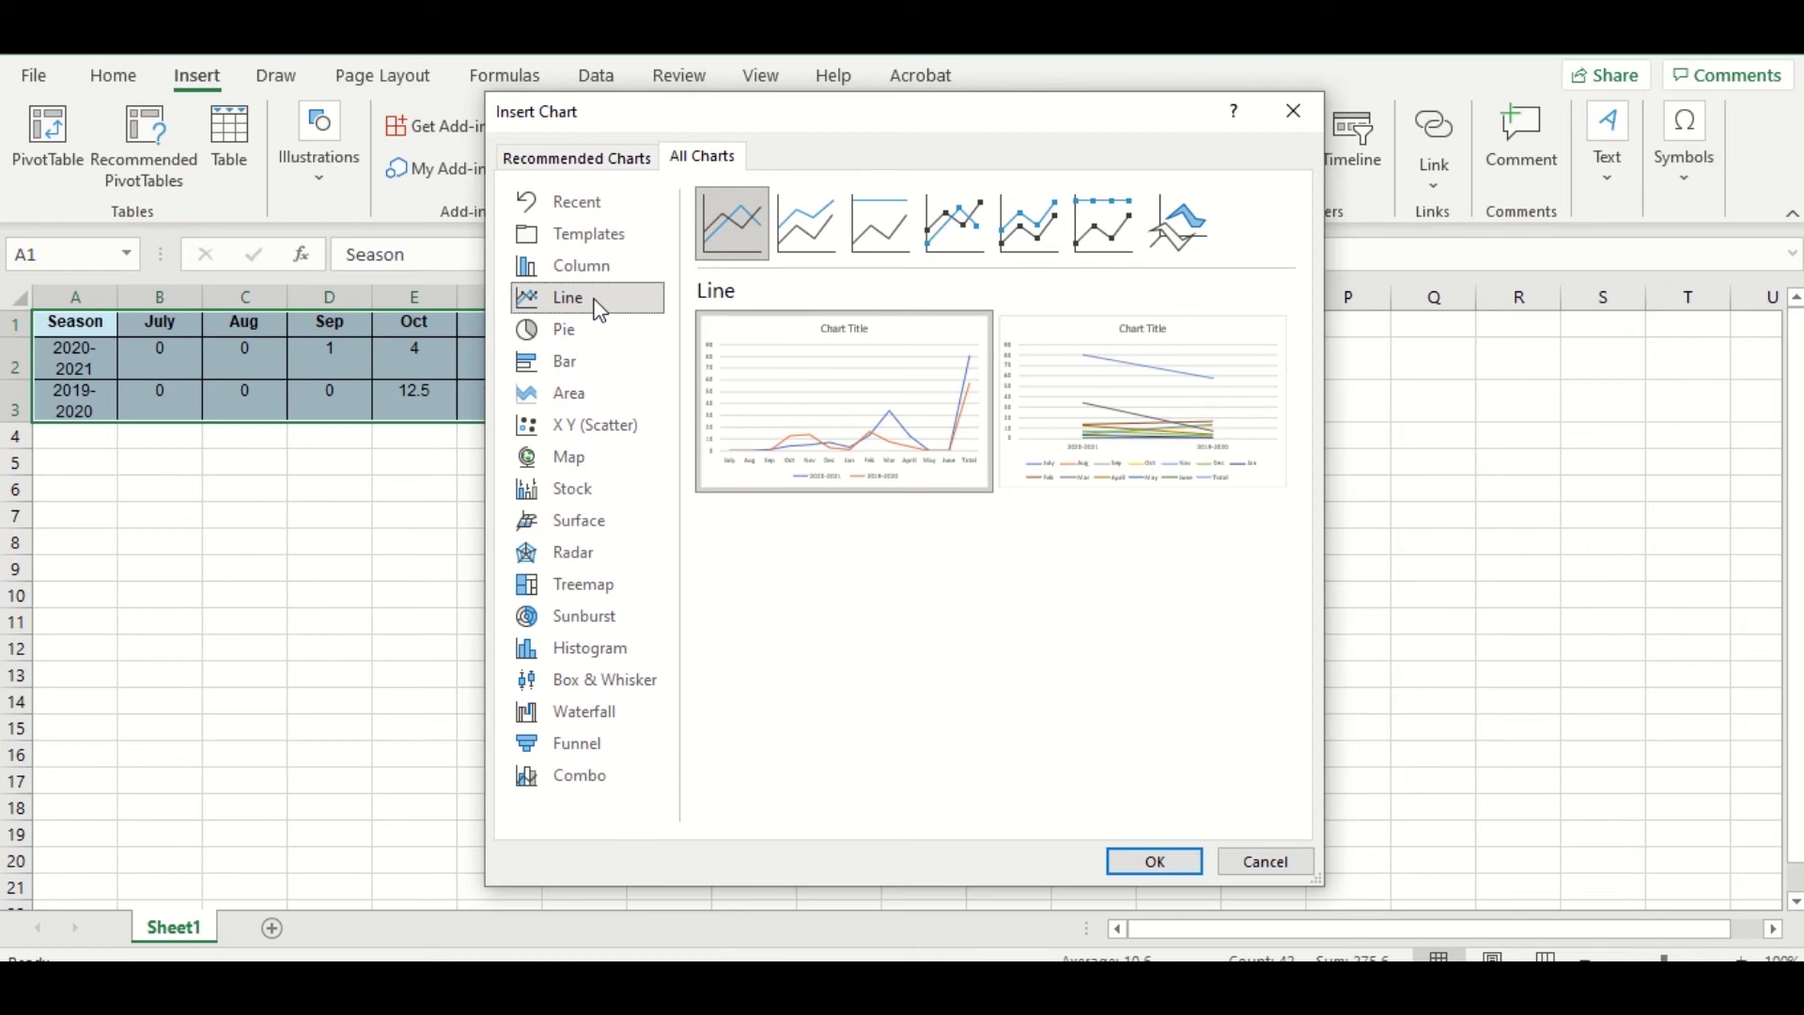
pyautogui.moveTo(806, 438)
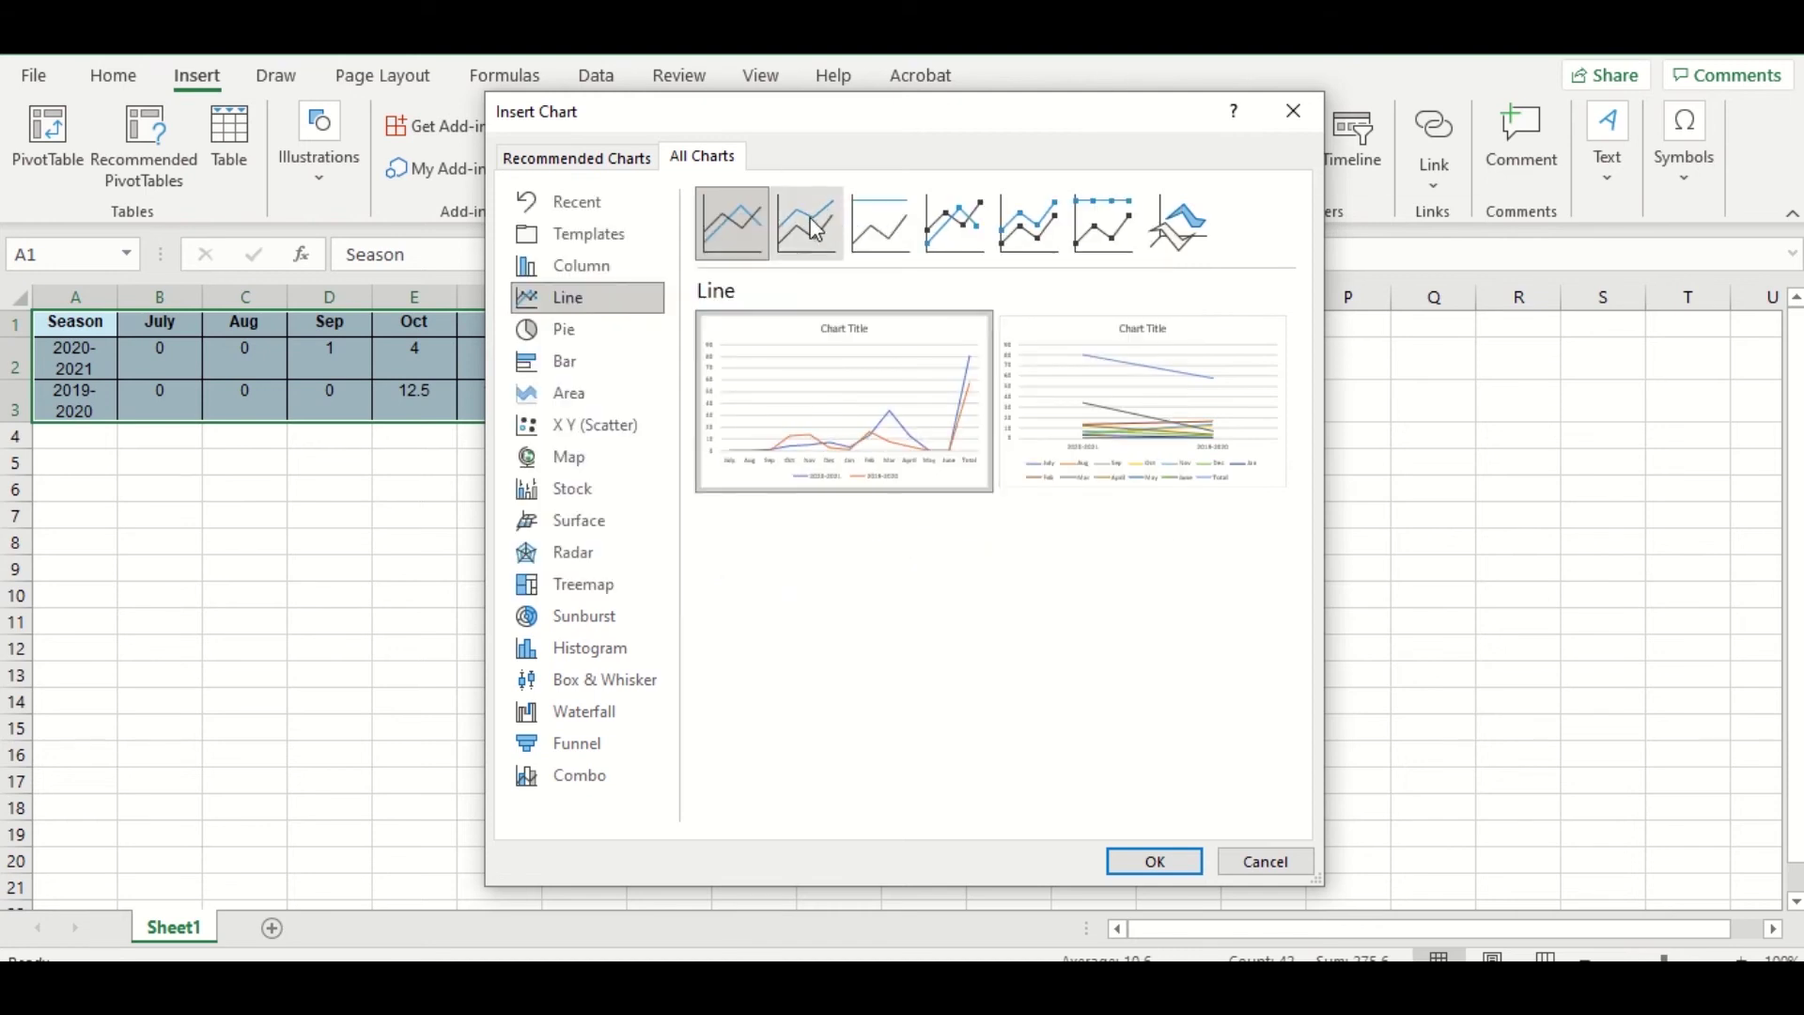
pyautogui.click(815, 228)
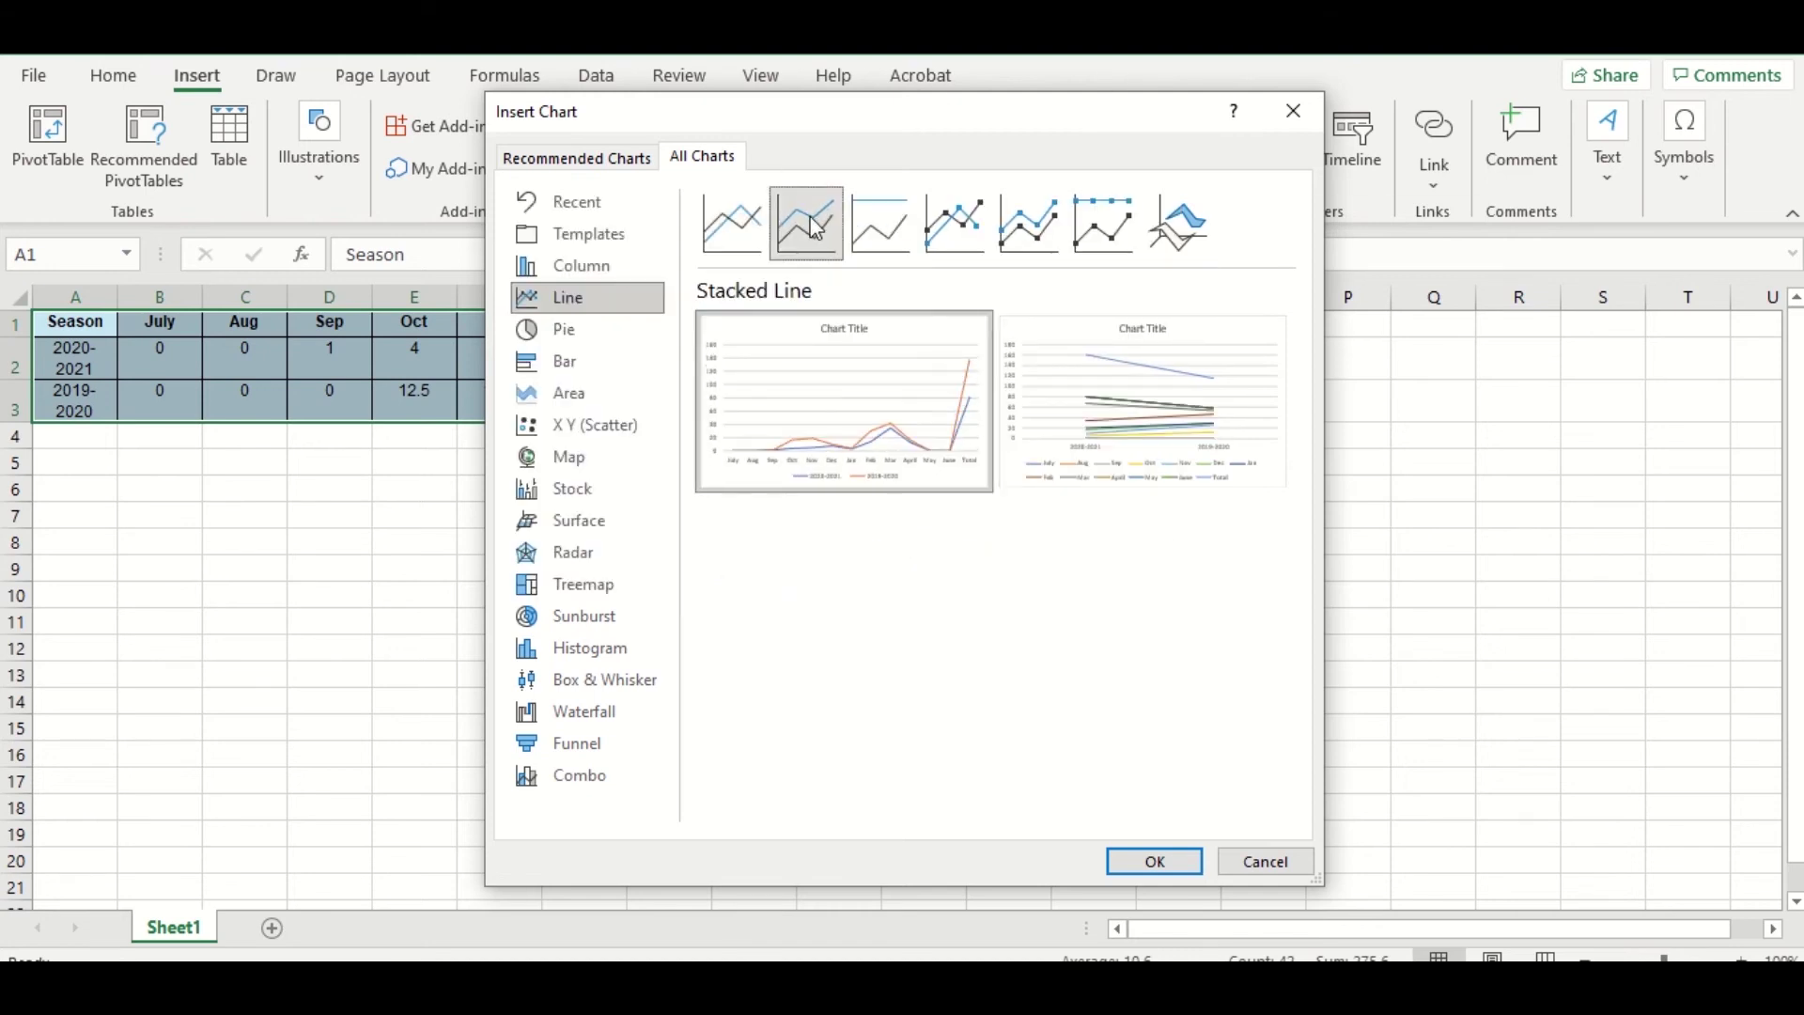
pyautogui.moveTo(841, 361)
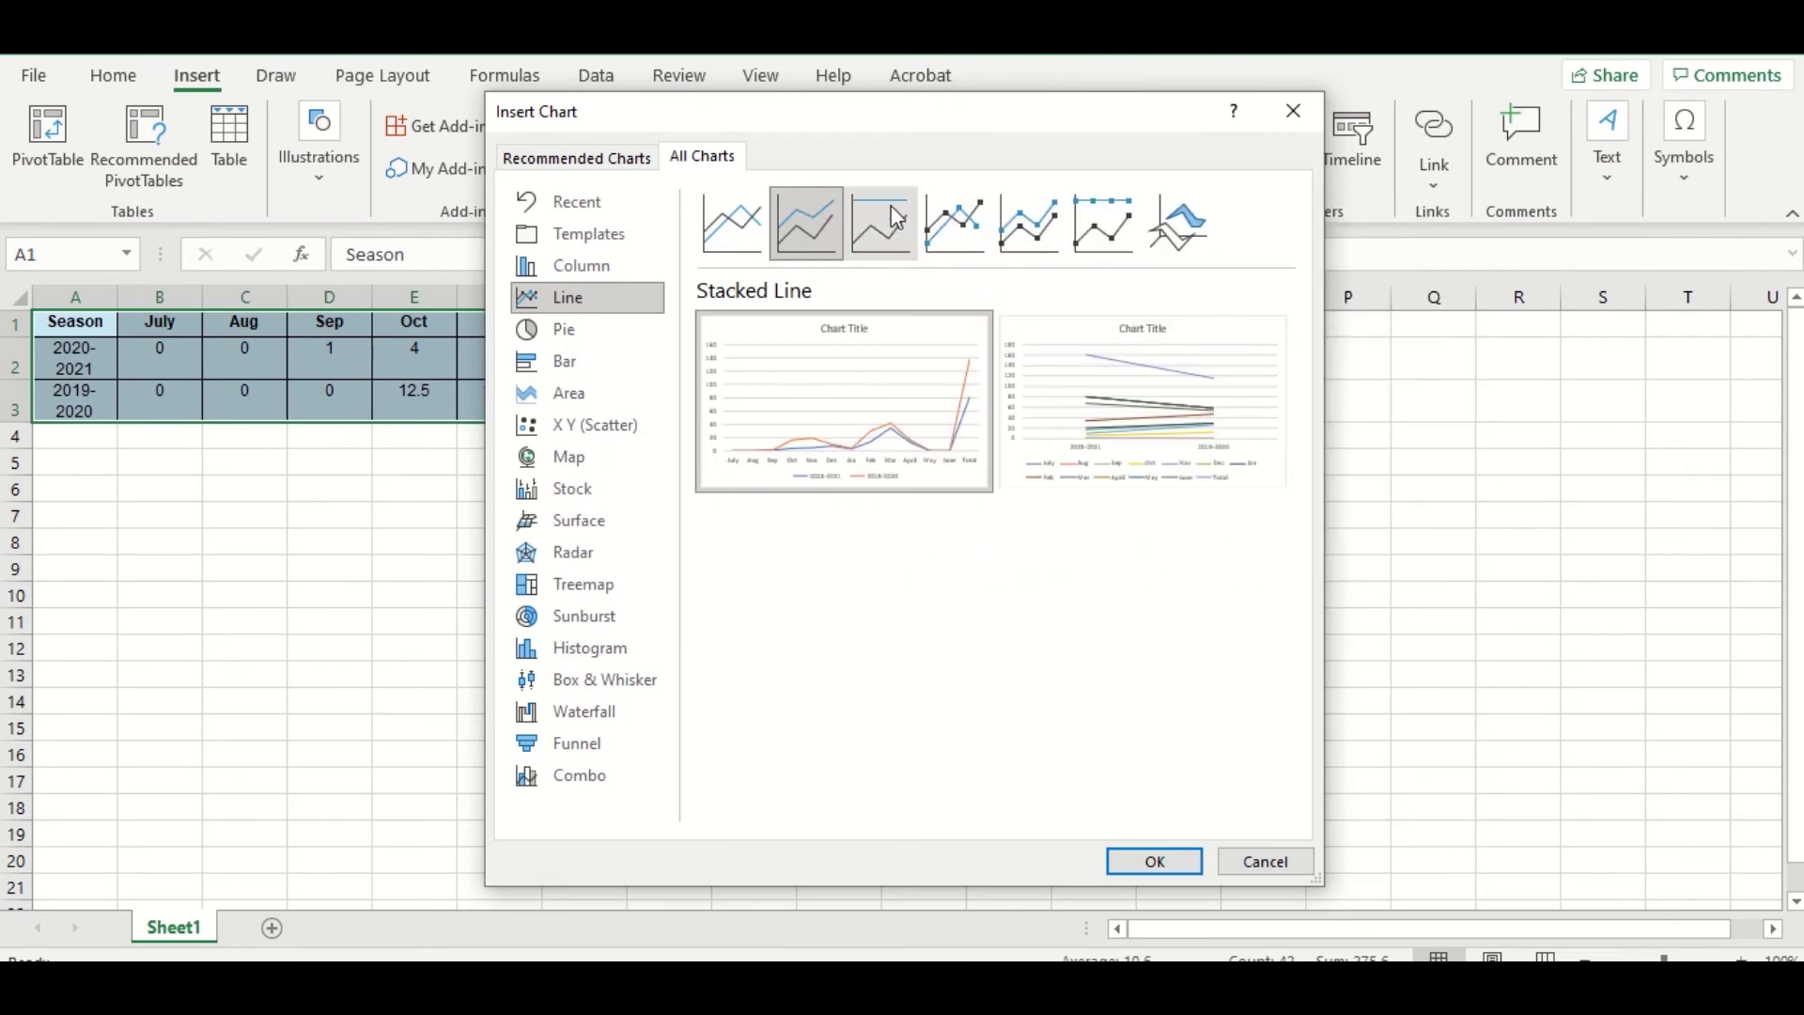
pyautogui.click(897, 218)
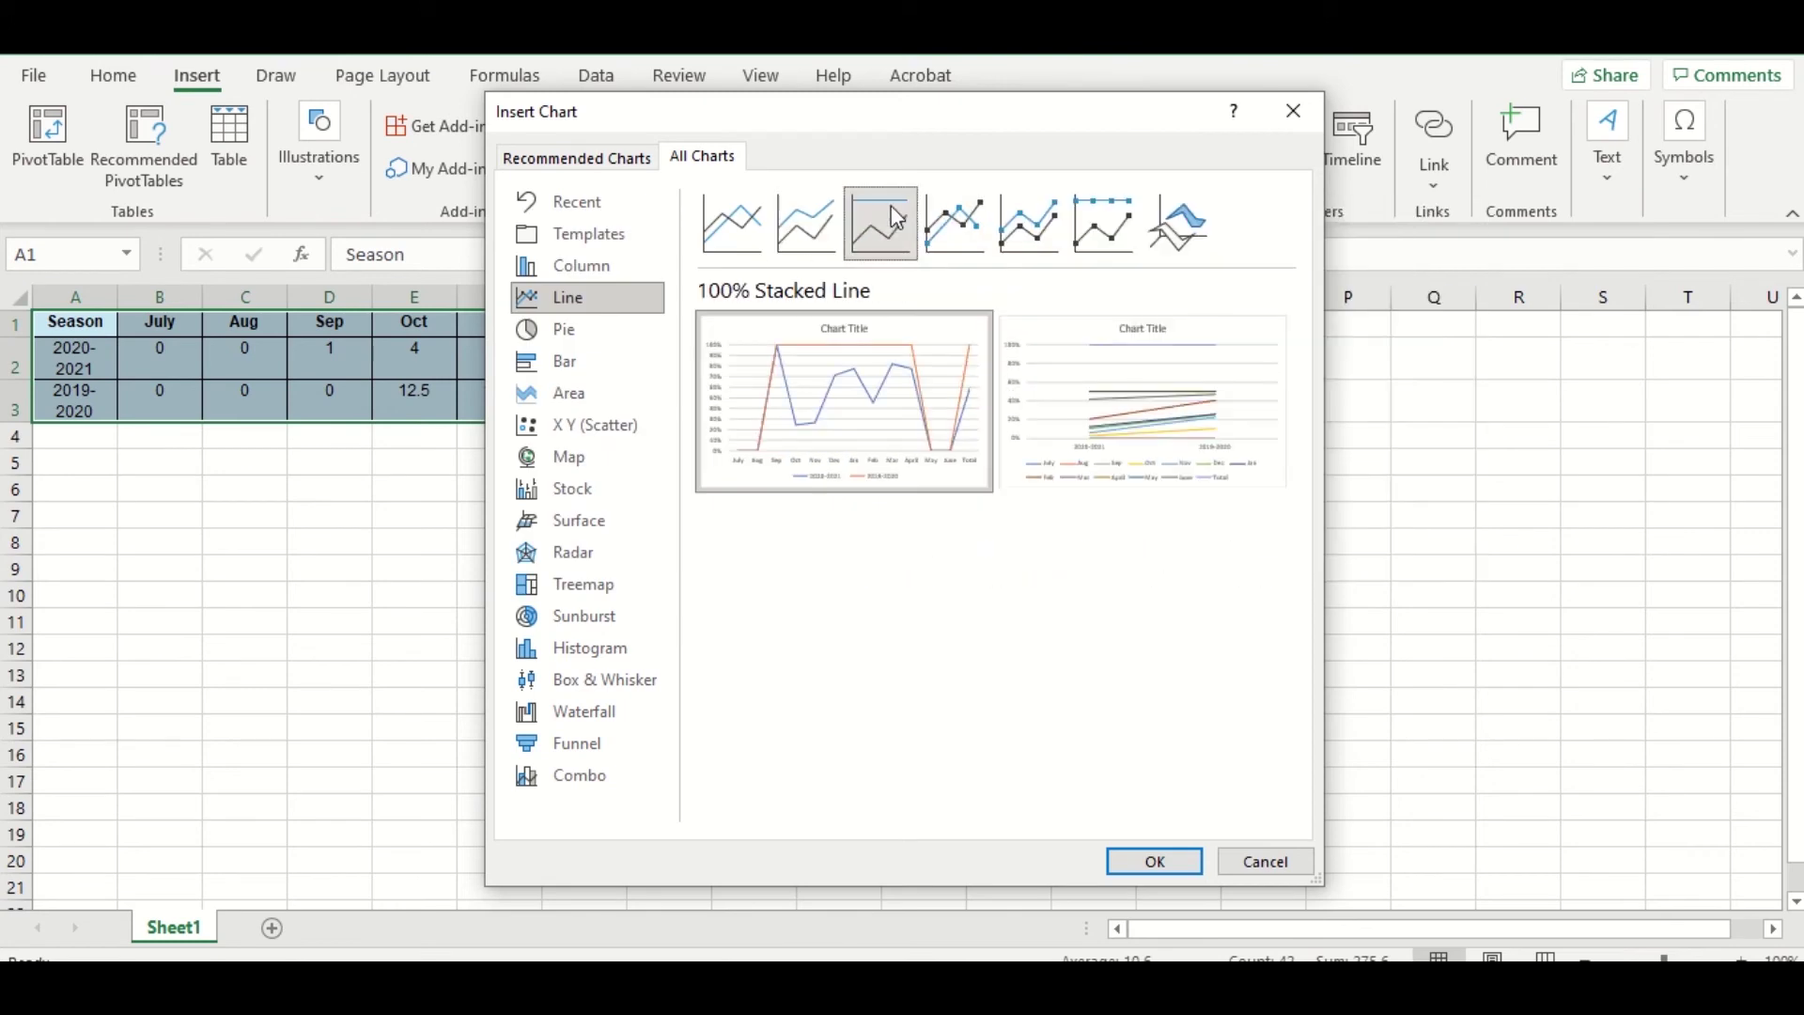
pyautogui.click(970, 212)
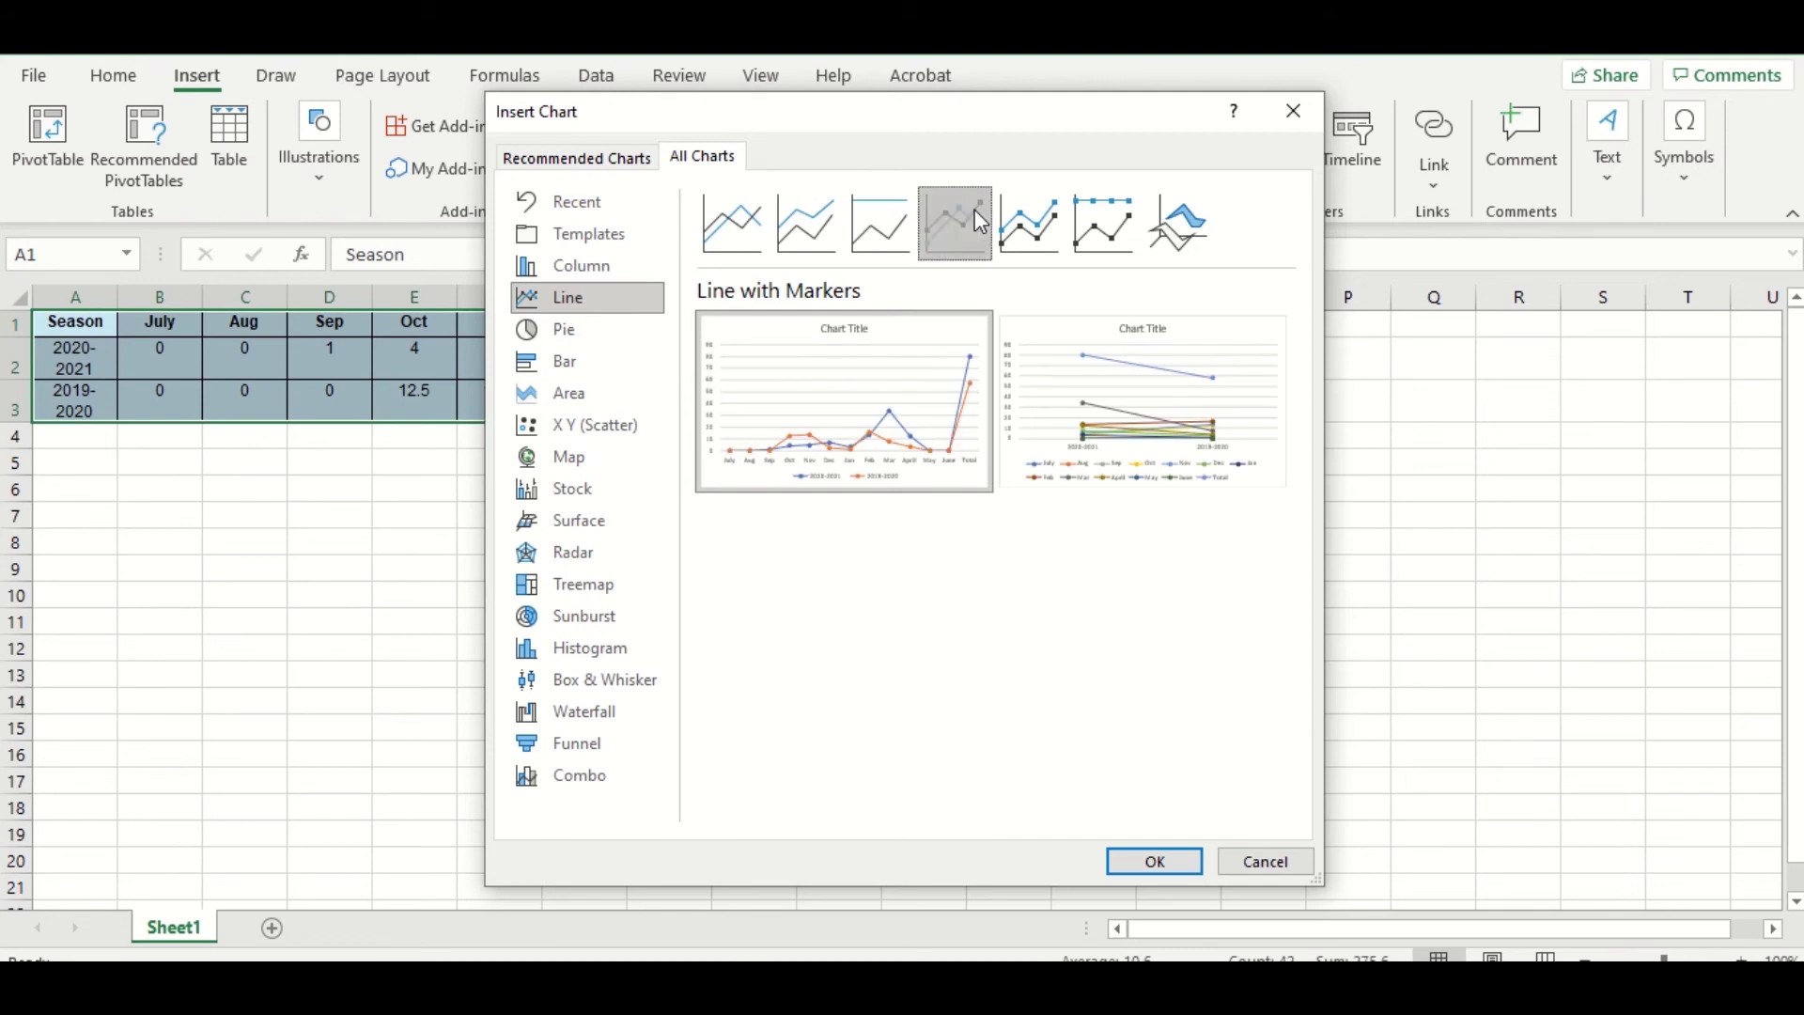
pyautogui.click(1045, 222)
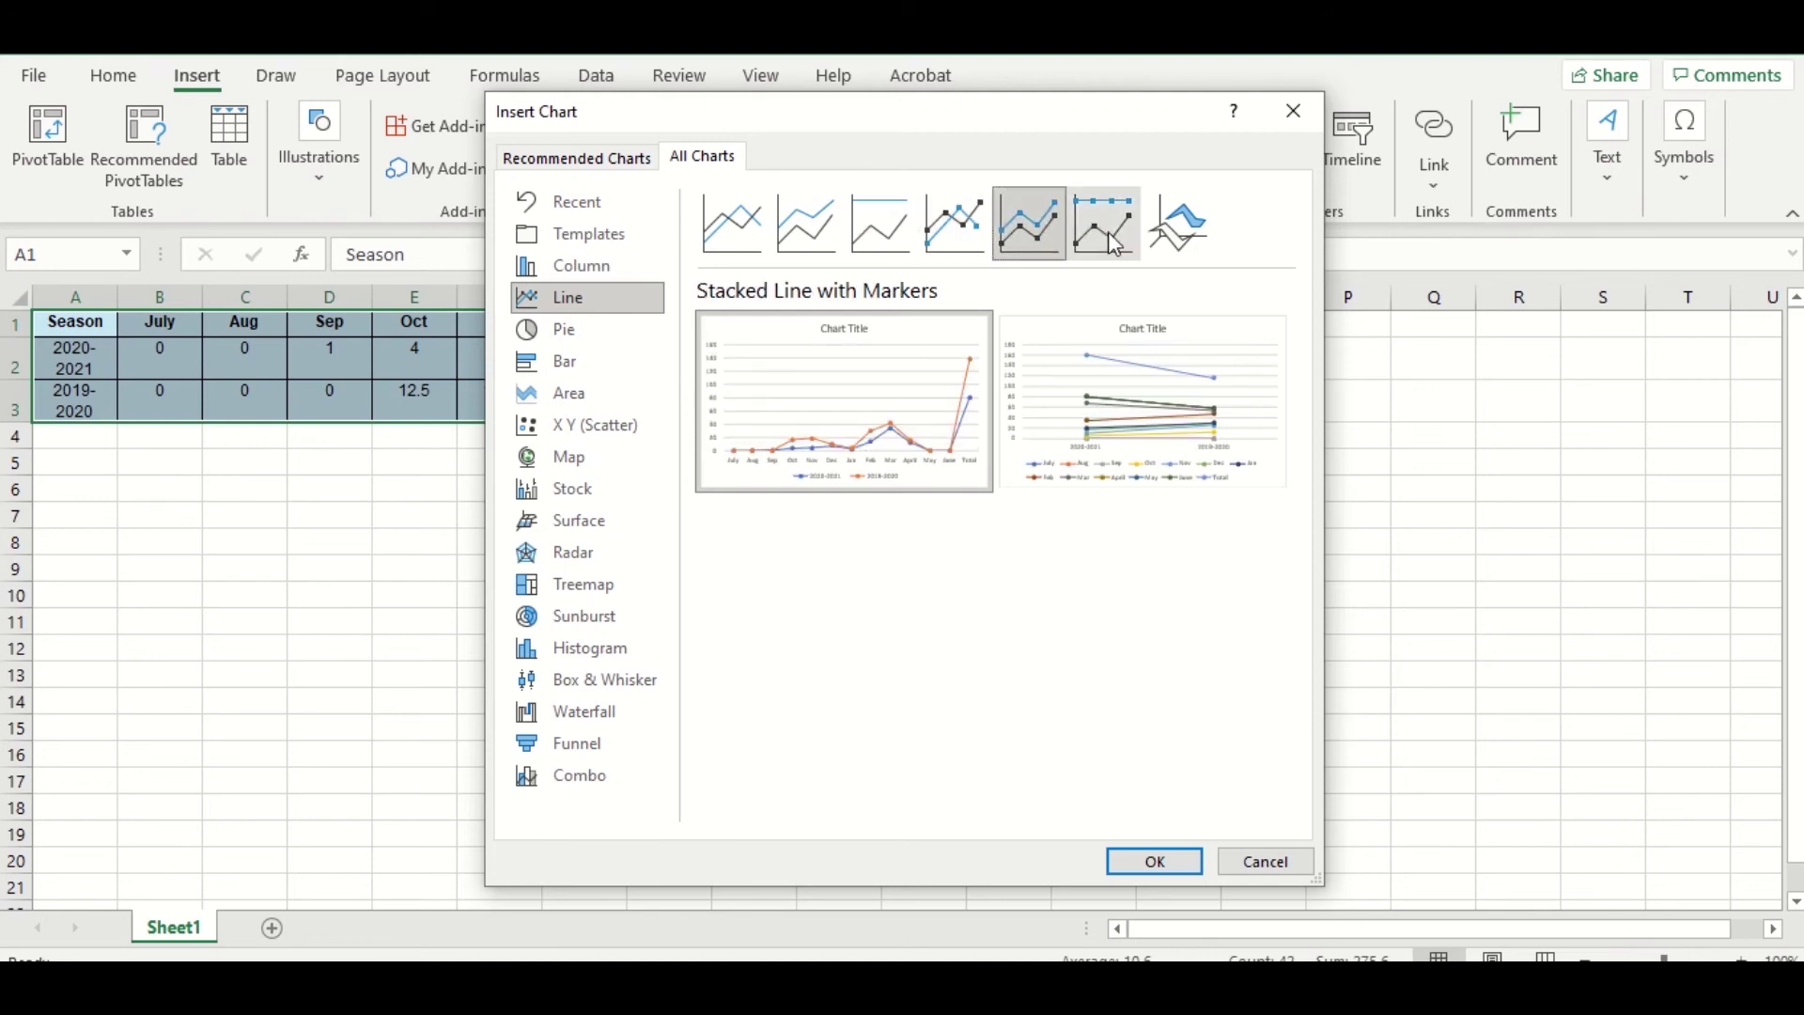
pyautogui.click(1115, 243)
pyautogui.click(1170, 240)
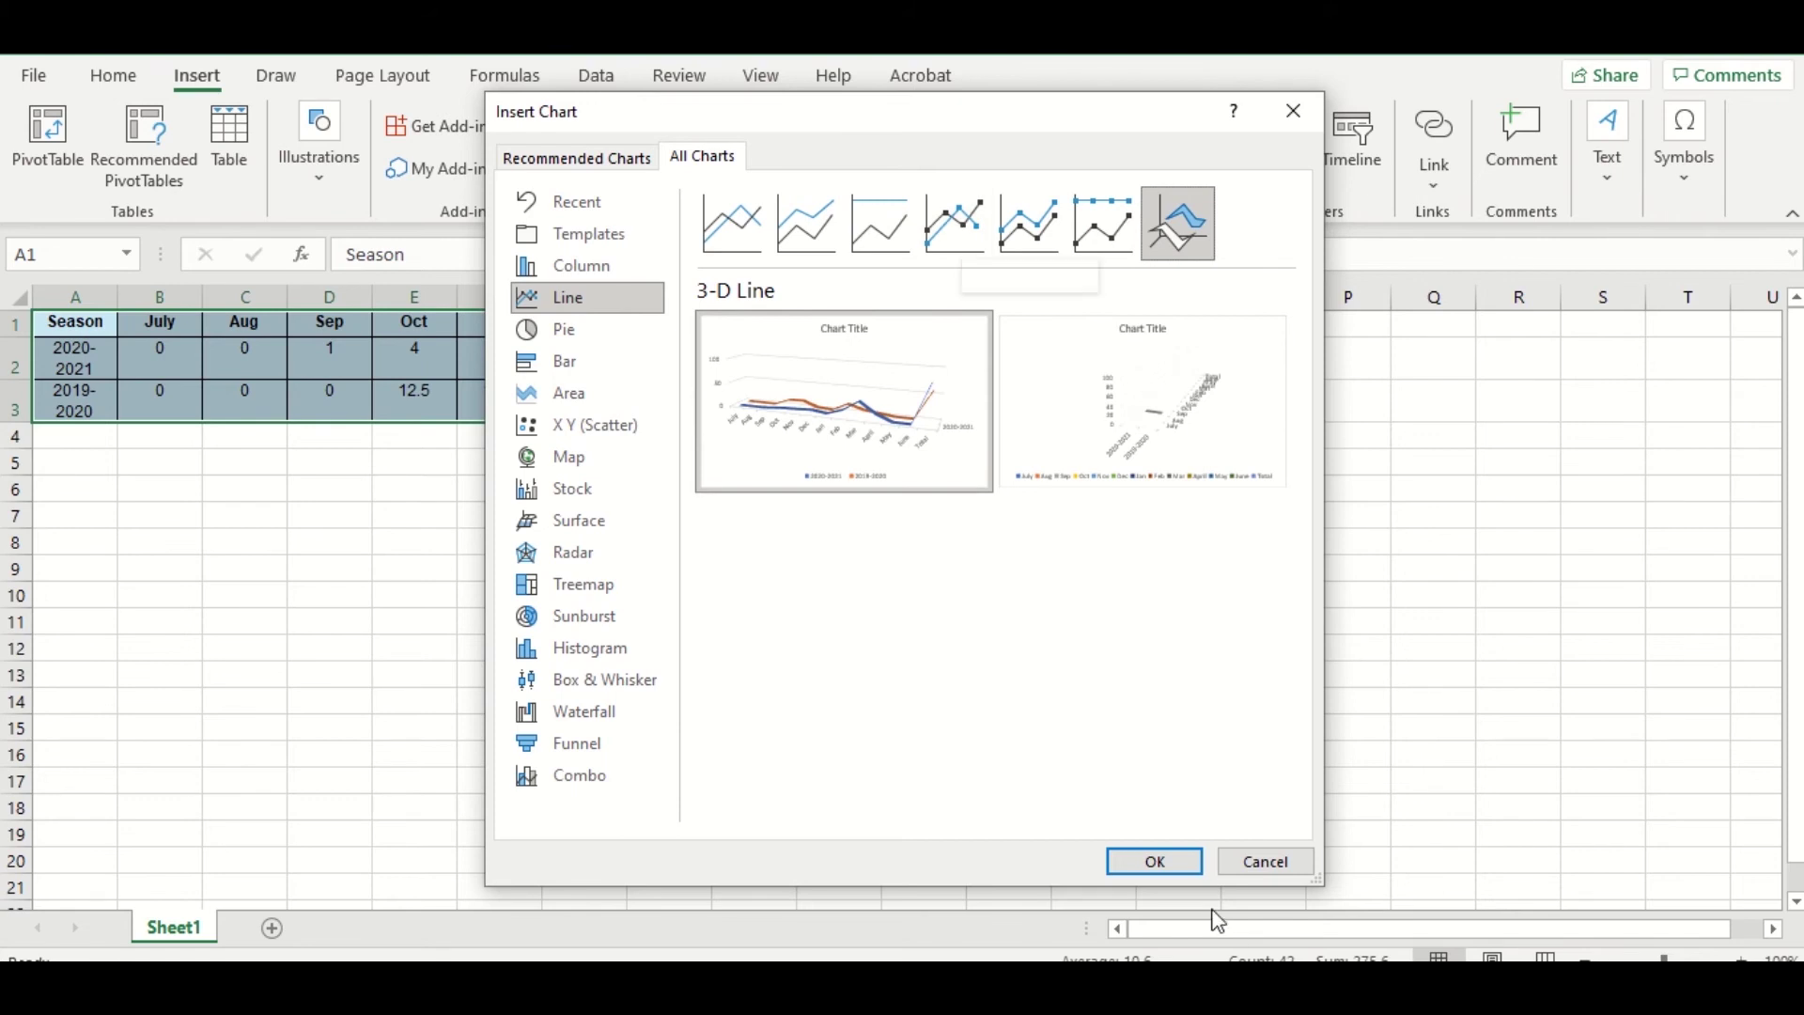
pyautogui.click(1287, 863)
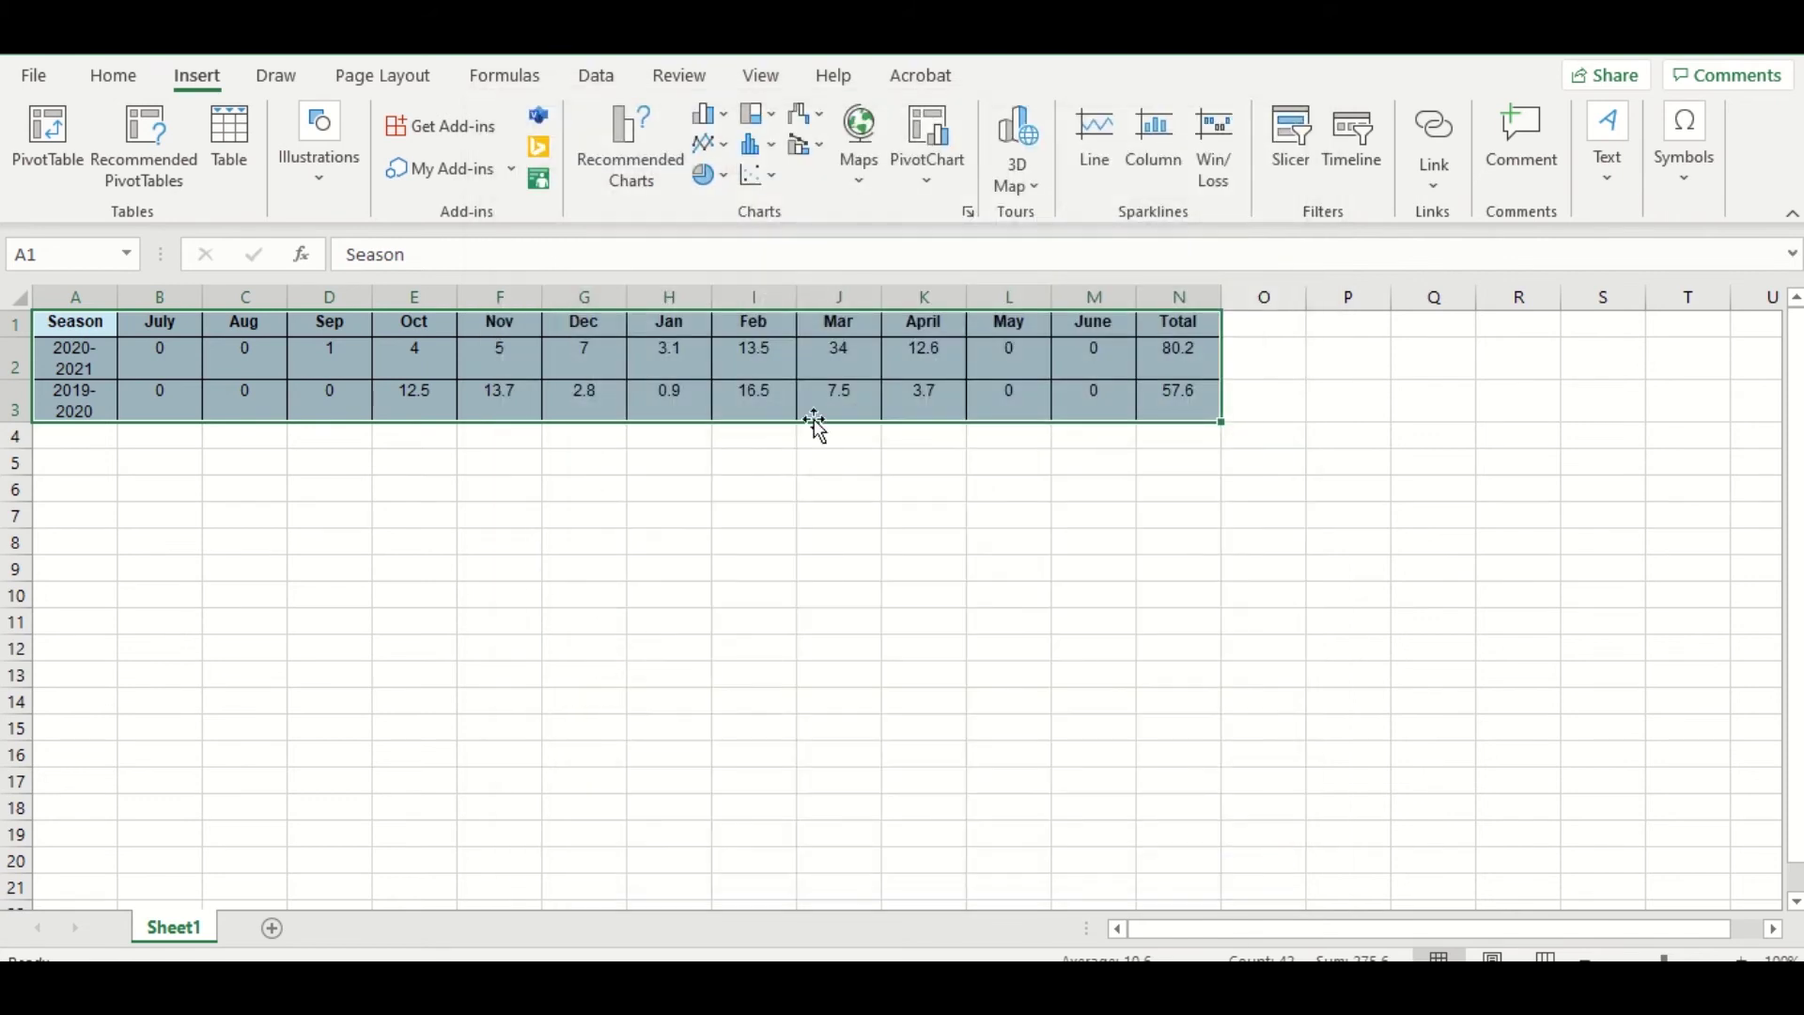
# - Insert a Line with Markers chart from the Line/Area chart list
pyautogui.click(729, 156)
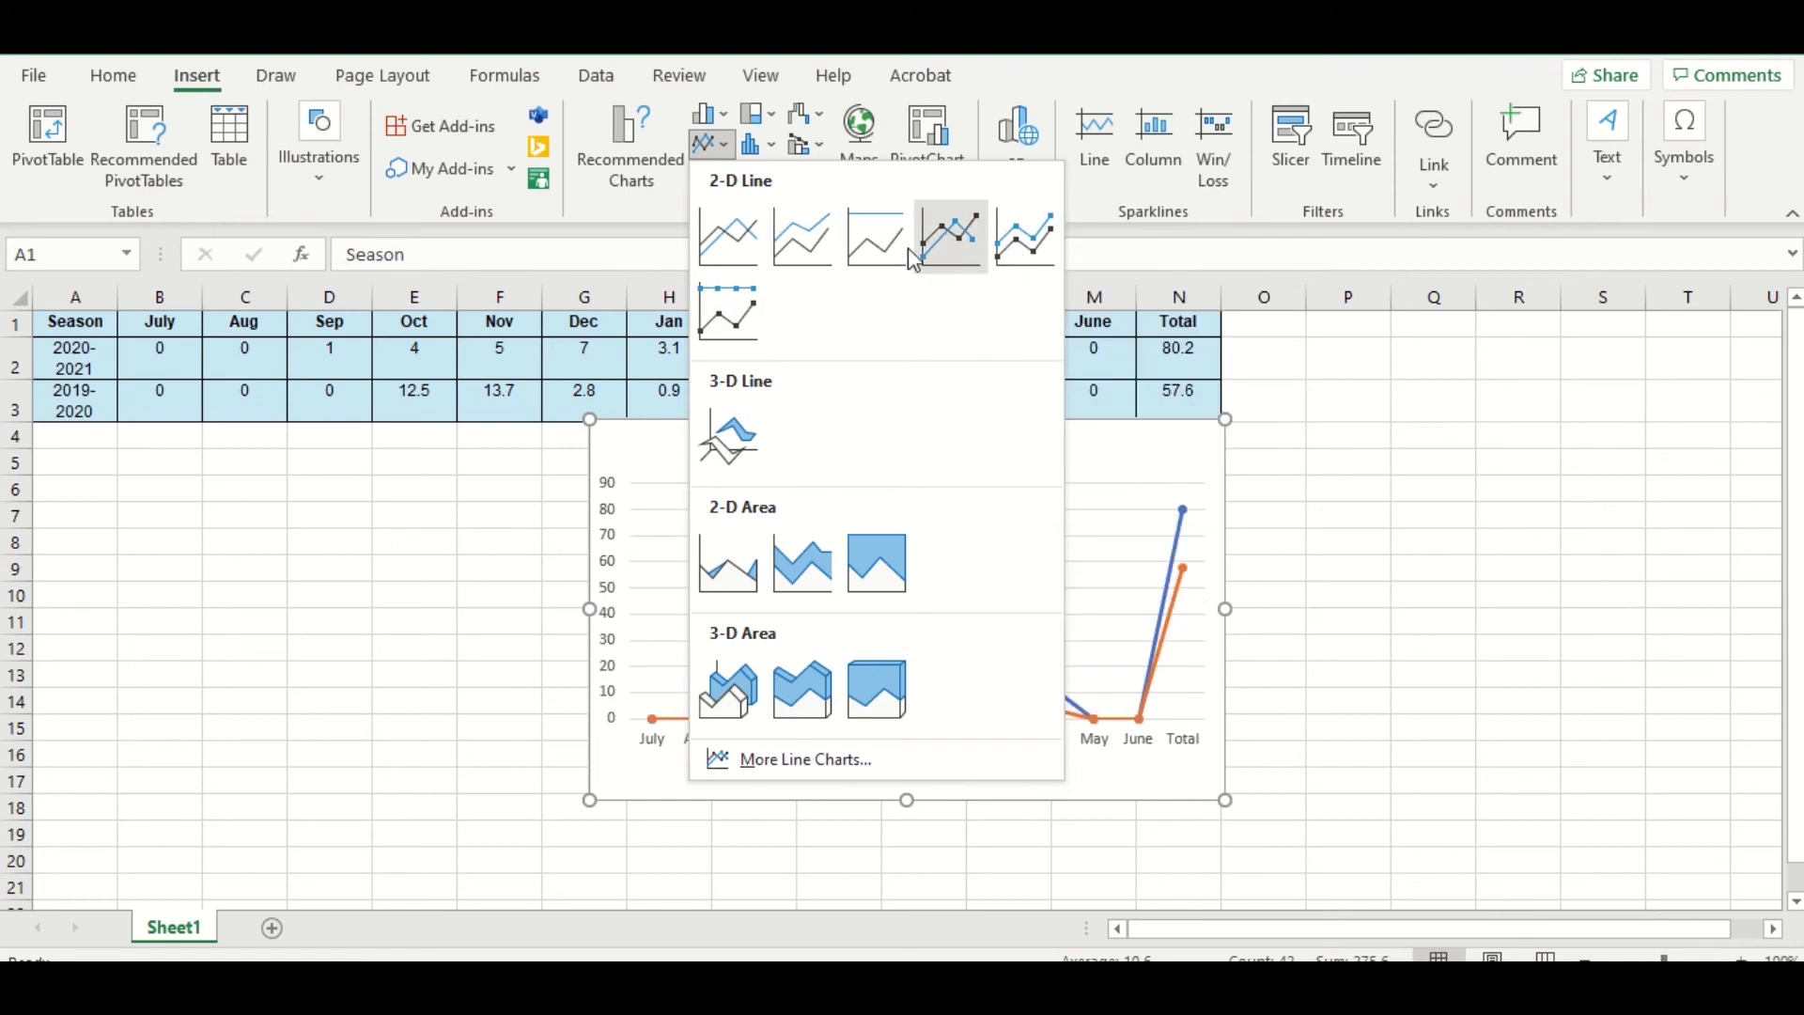
pyautogui.click(967, 252)
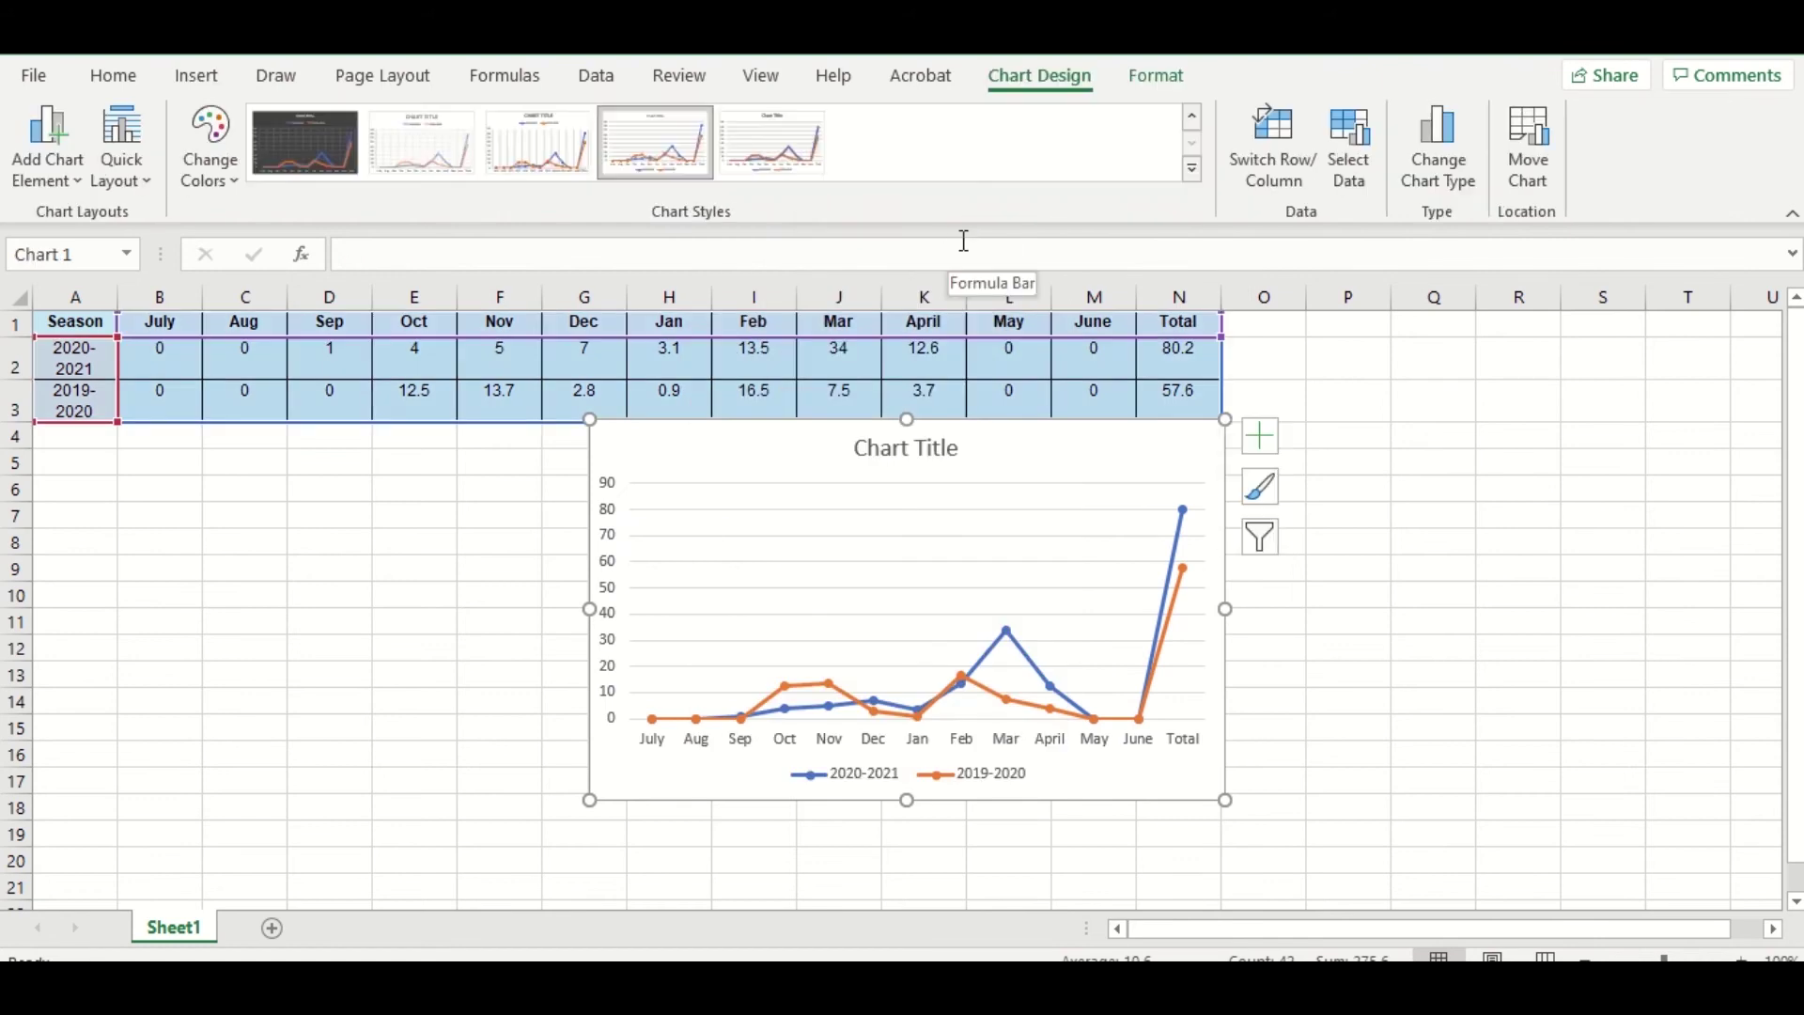
# - Move the chart beside the table and stretch its corners to span roughly columns G to P
pyautogui.moveTo(1026, 450); pyautogui.dragTo(997, 479)
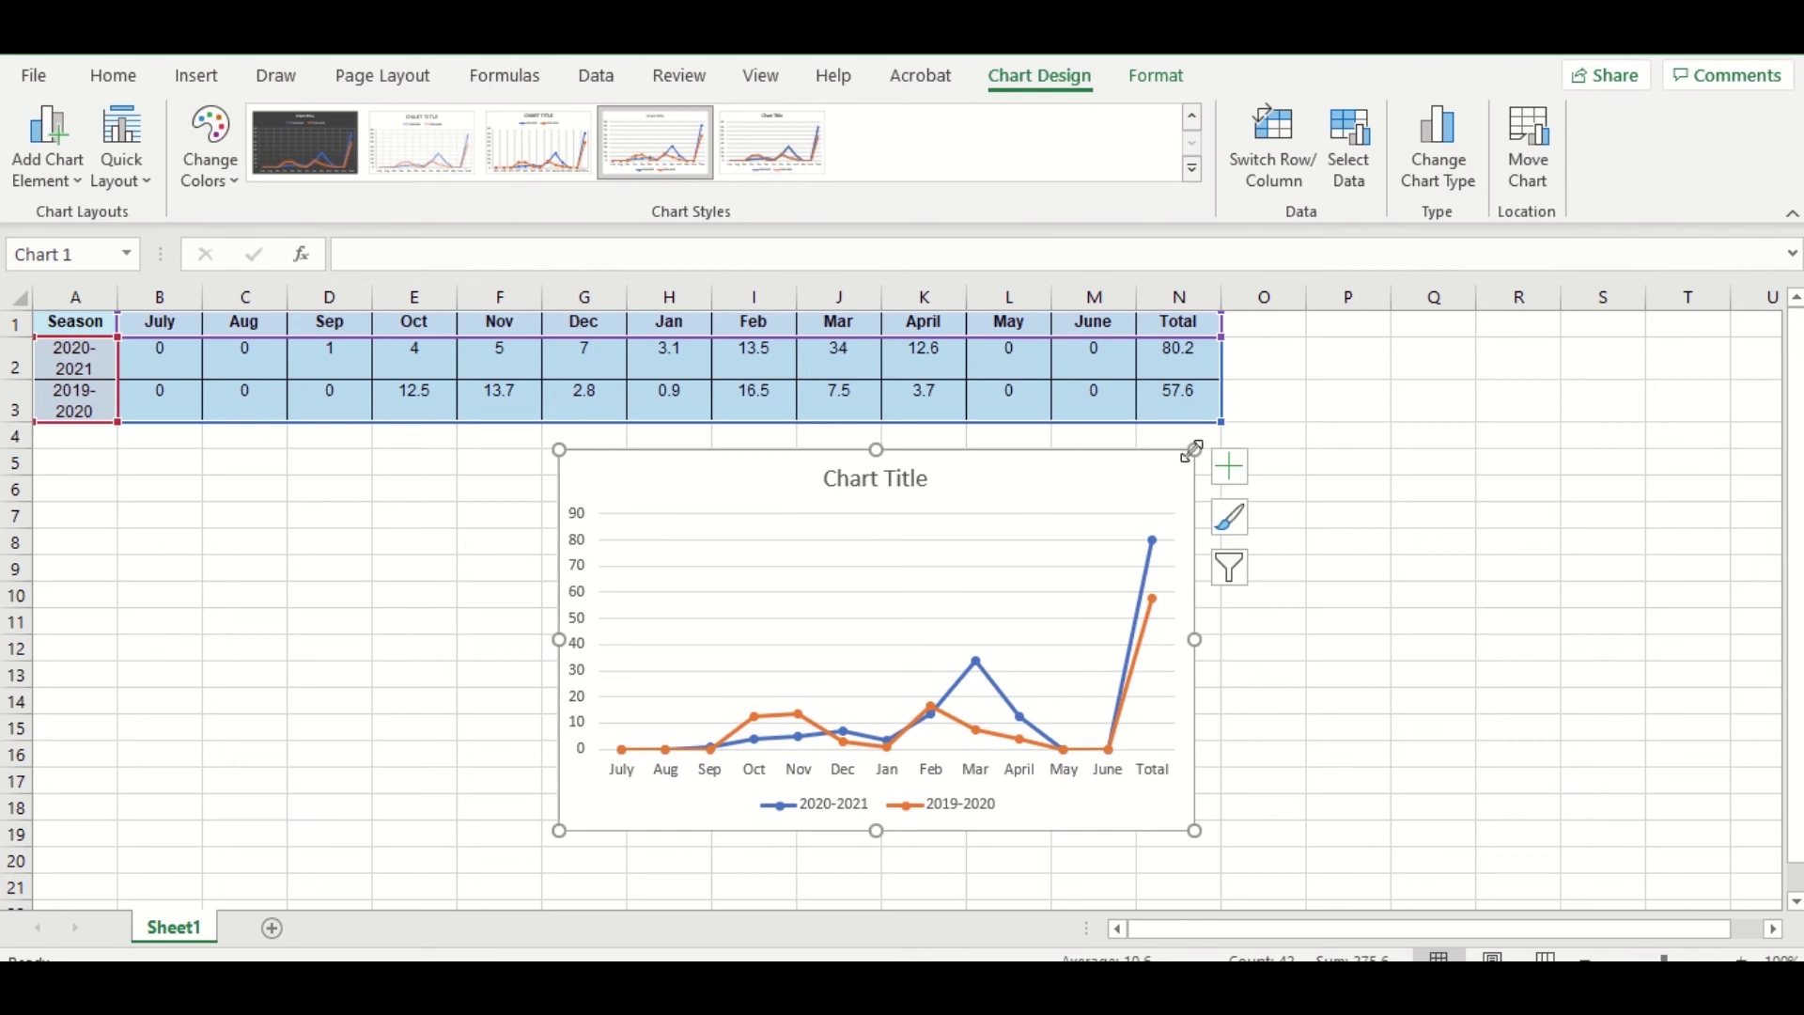
pyautogui.moveTo(1193, 450); pyautogui.dragTo(1360, 318)
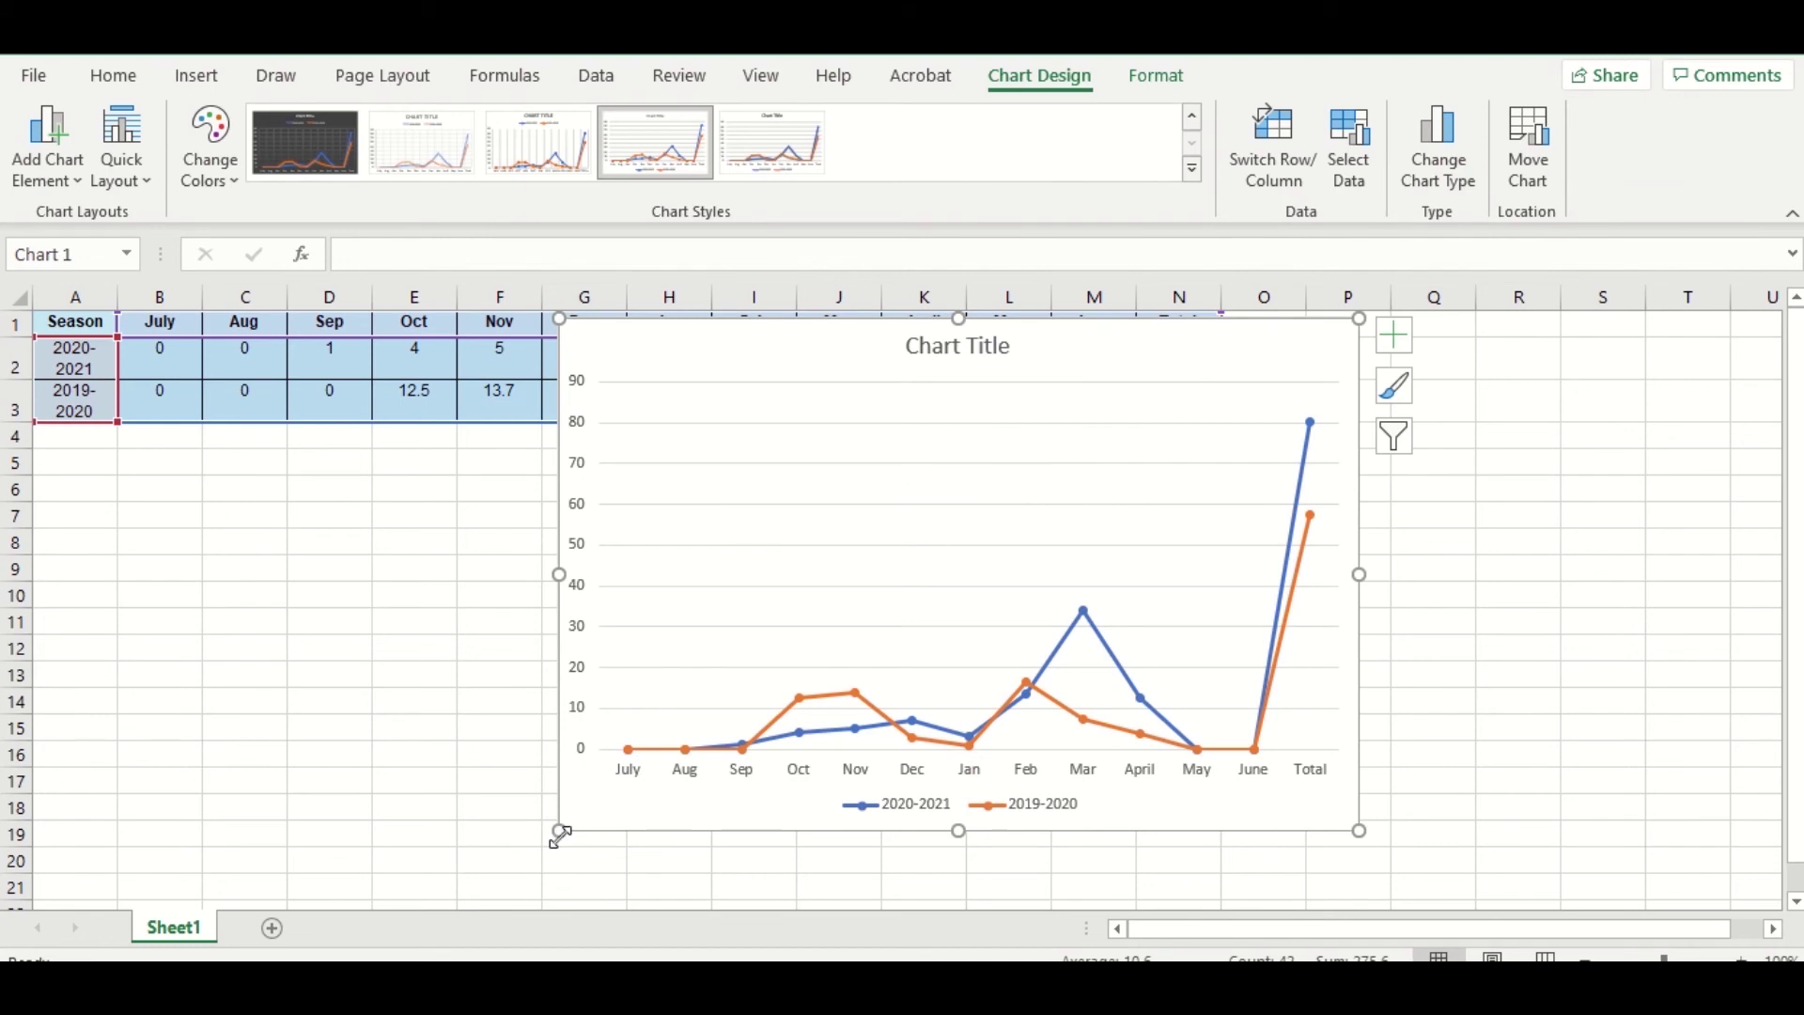
pyautogui.moveTo(559, 831); pyautogui.dragTo(556, 795)
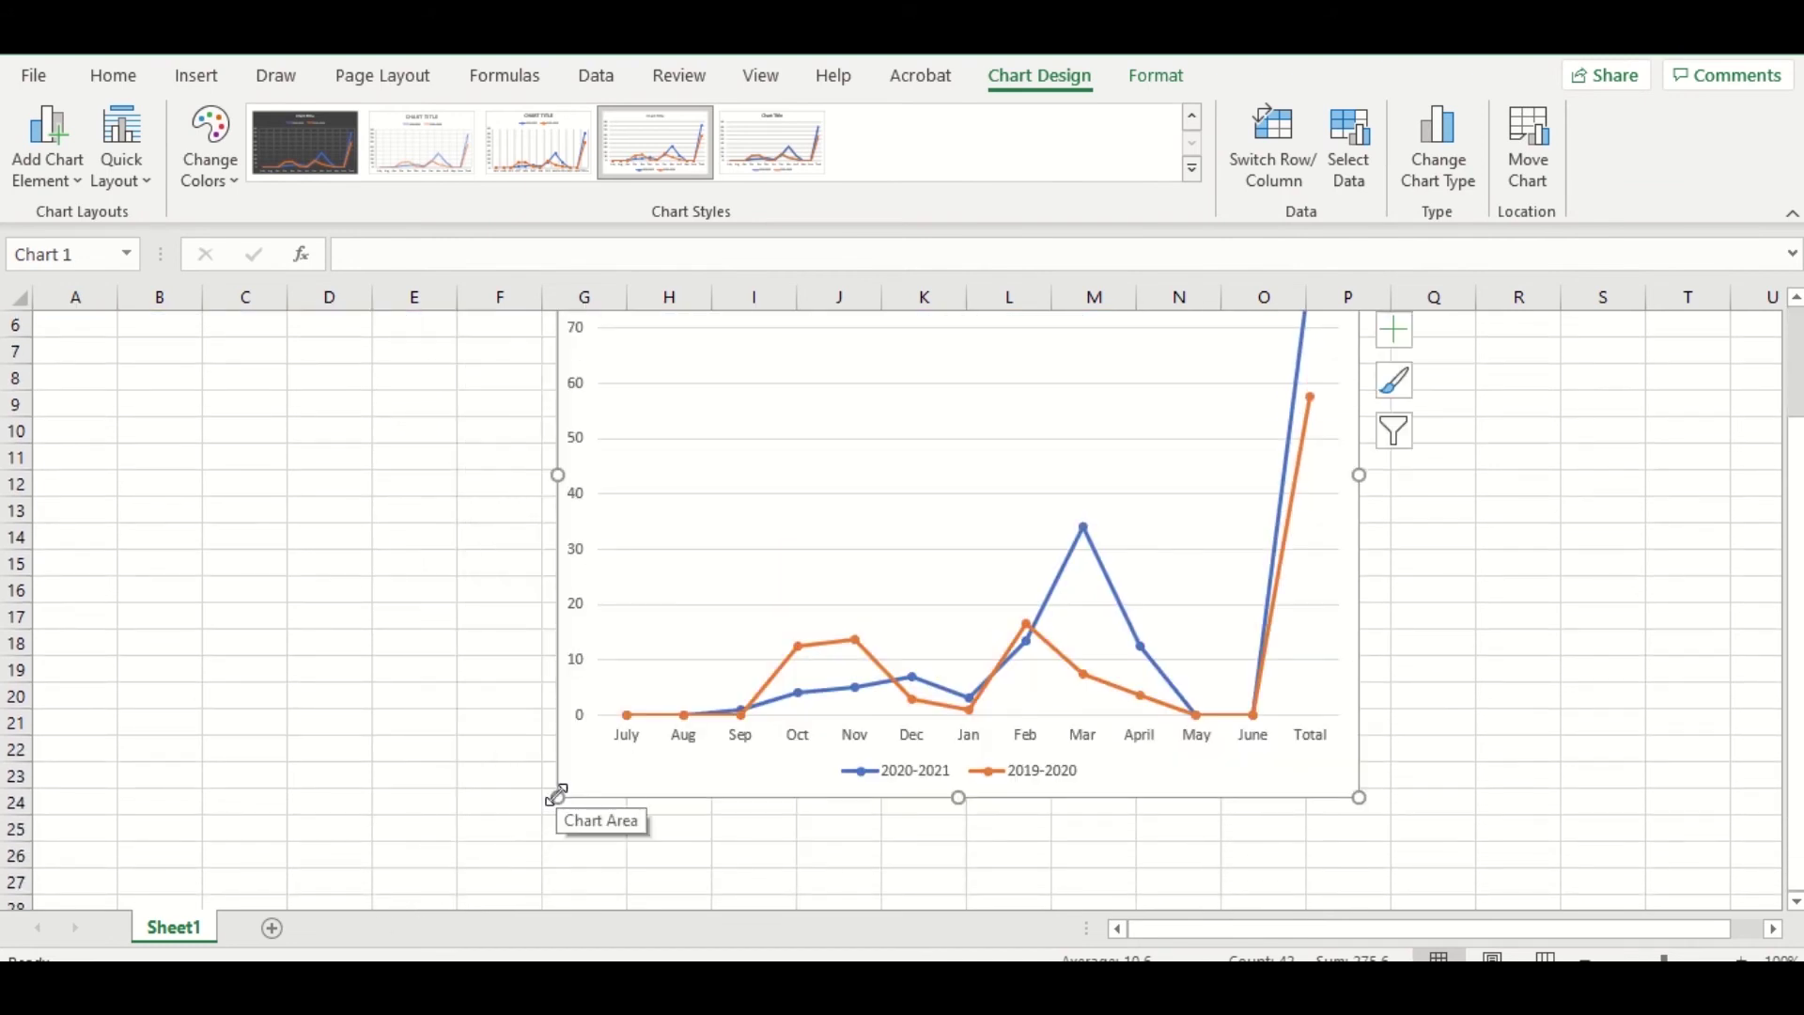
pyautogui.scroll(2, 608, 716)
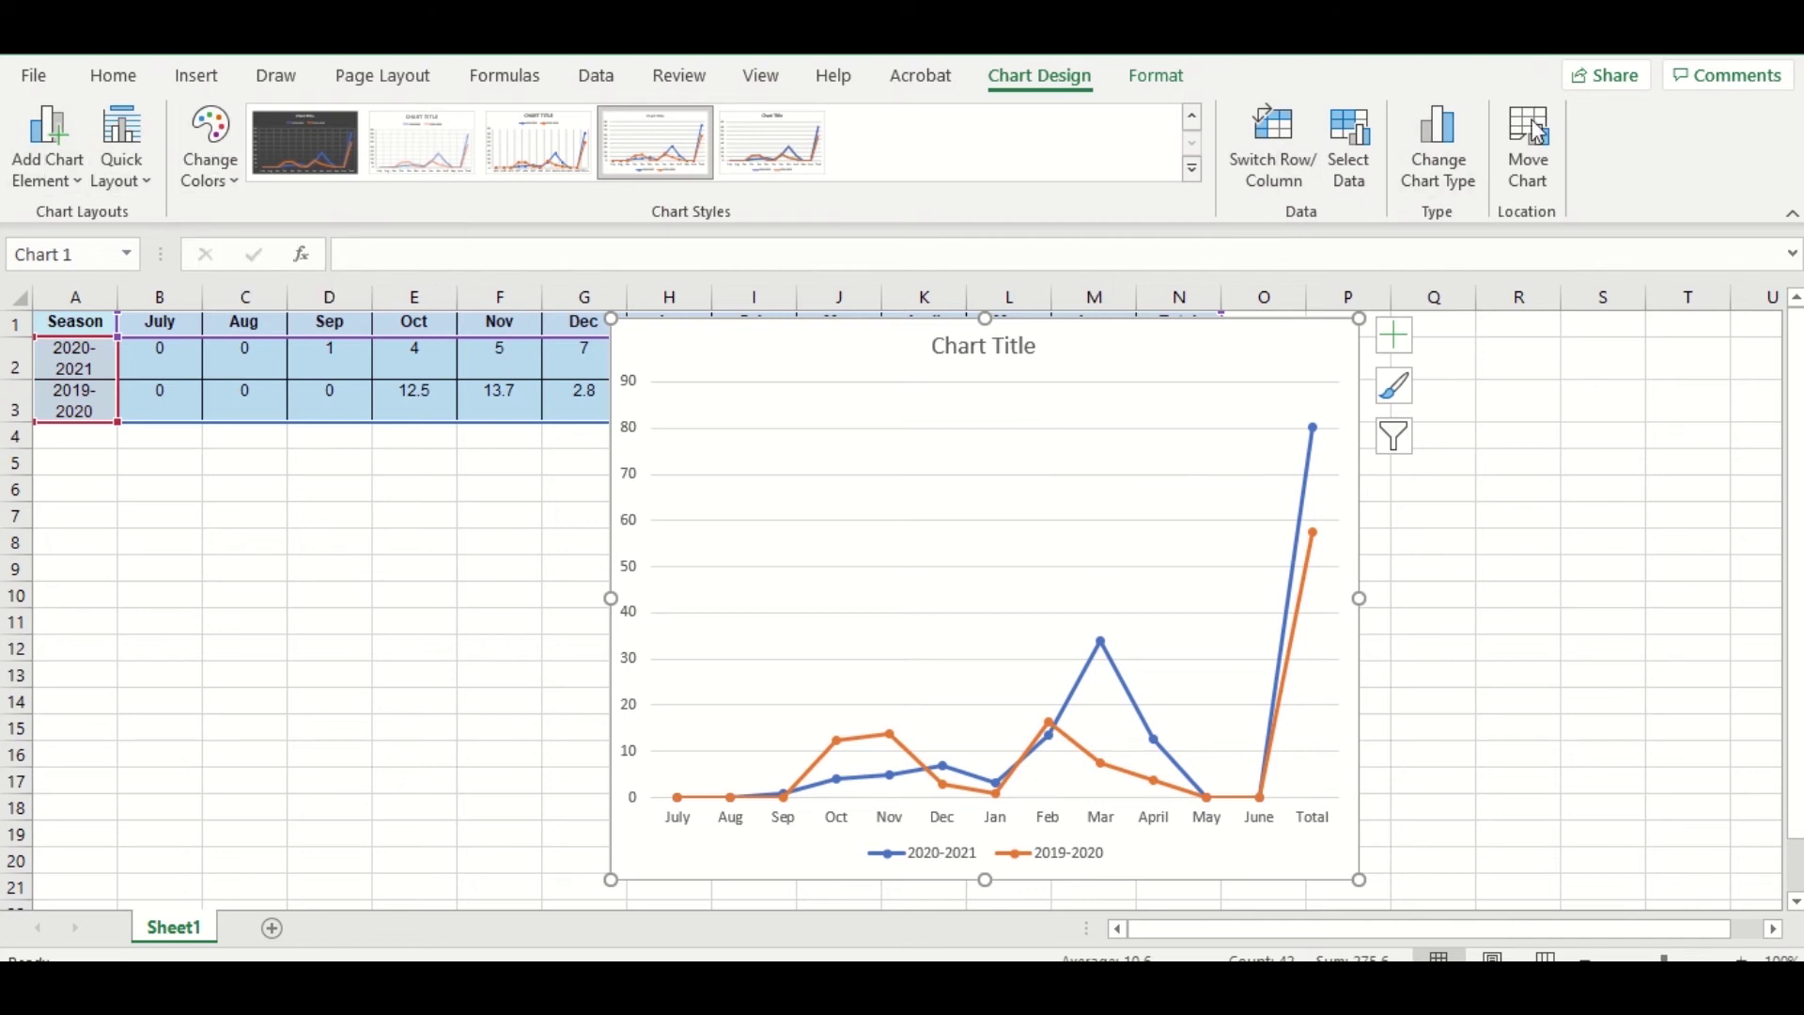
pyautogui.click(1440, 161)
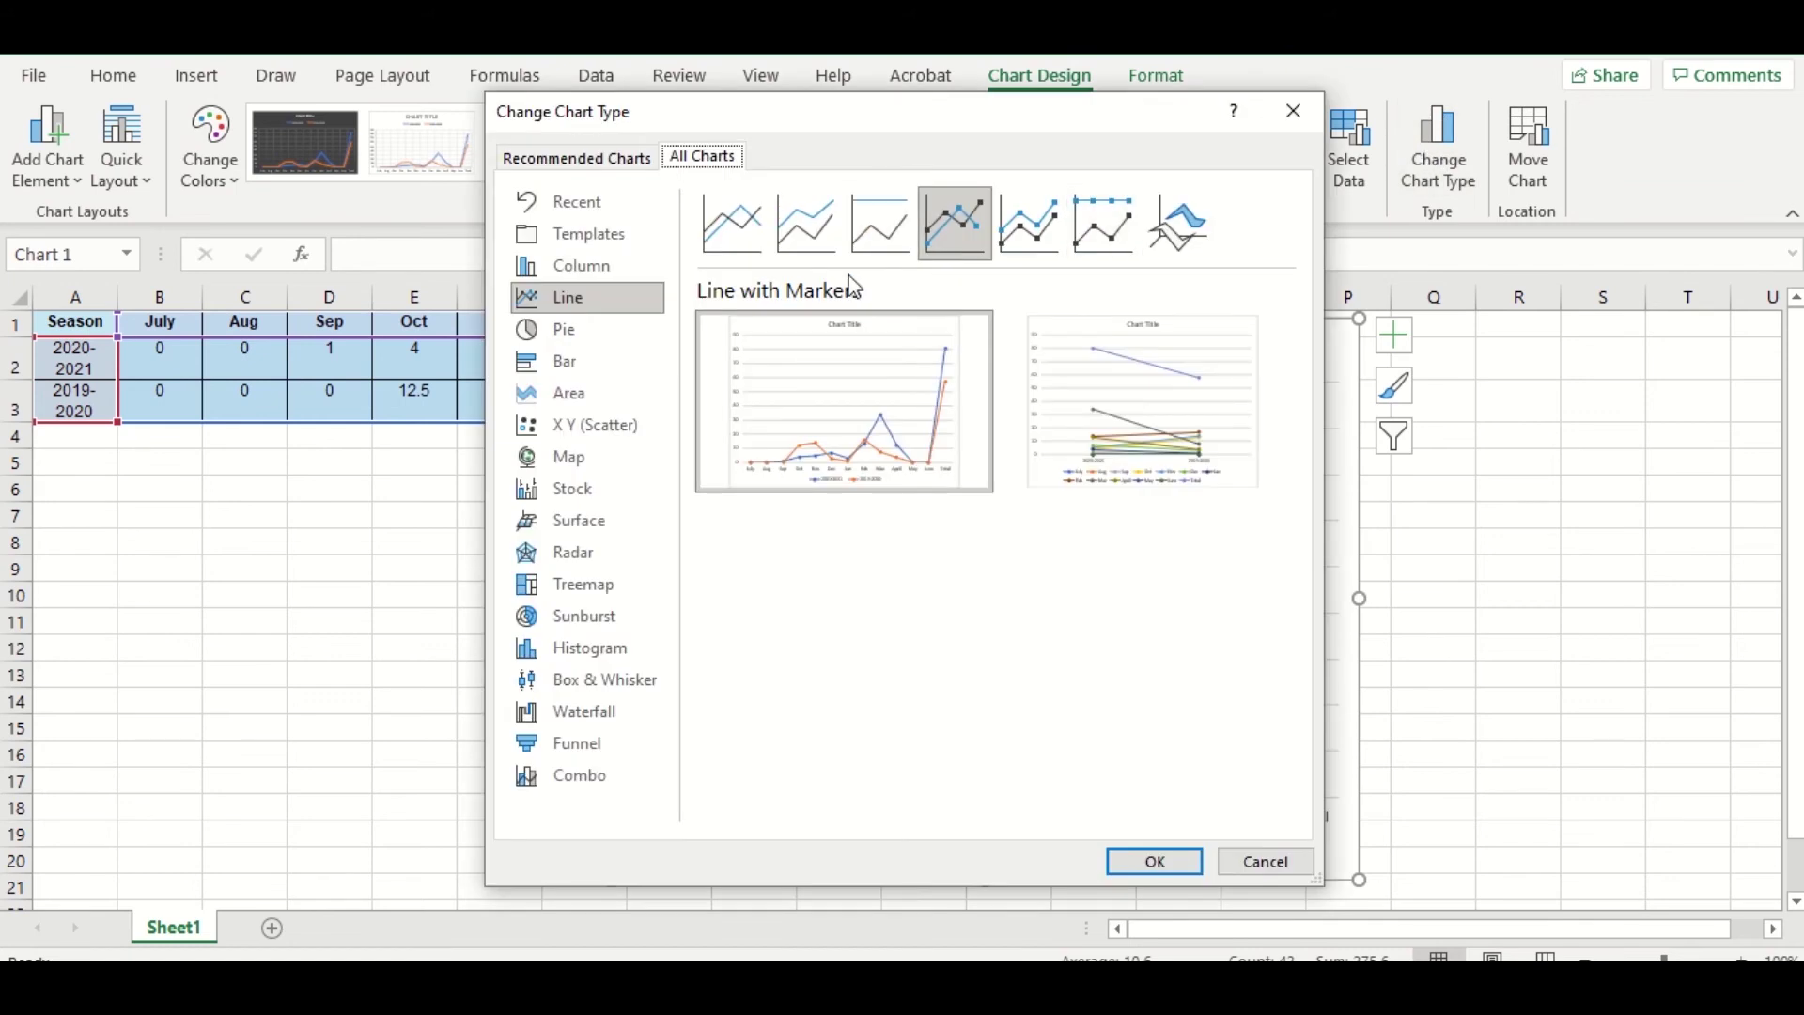
pyautogui.click(1294, 109)
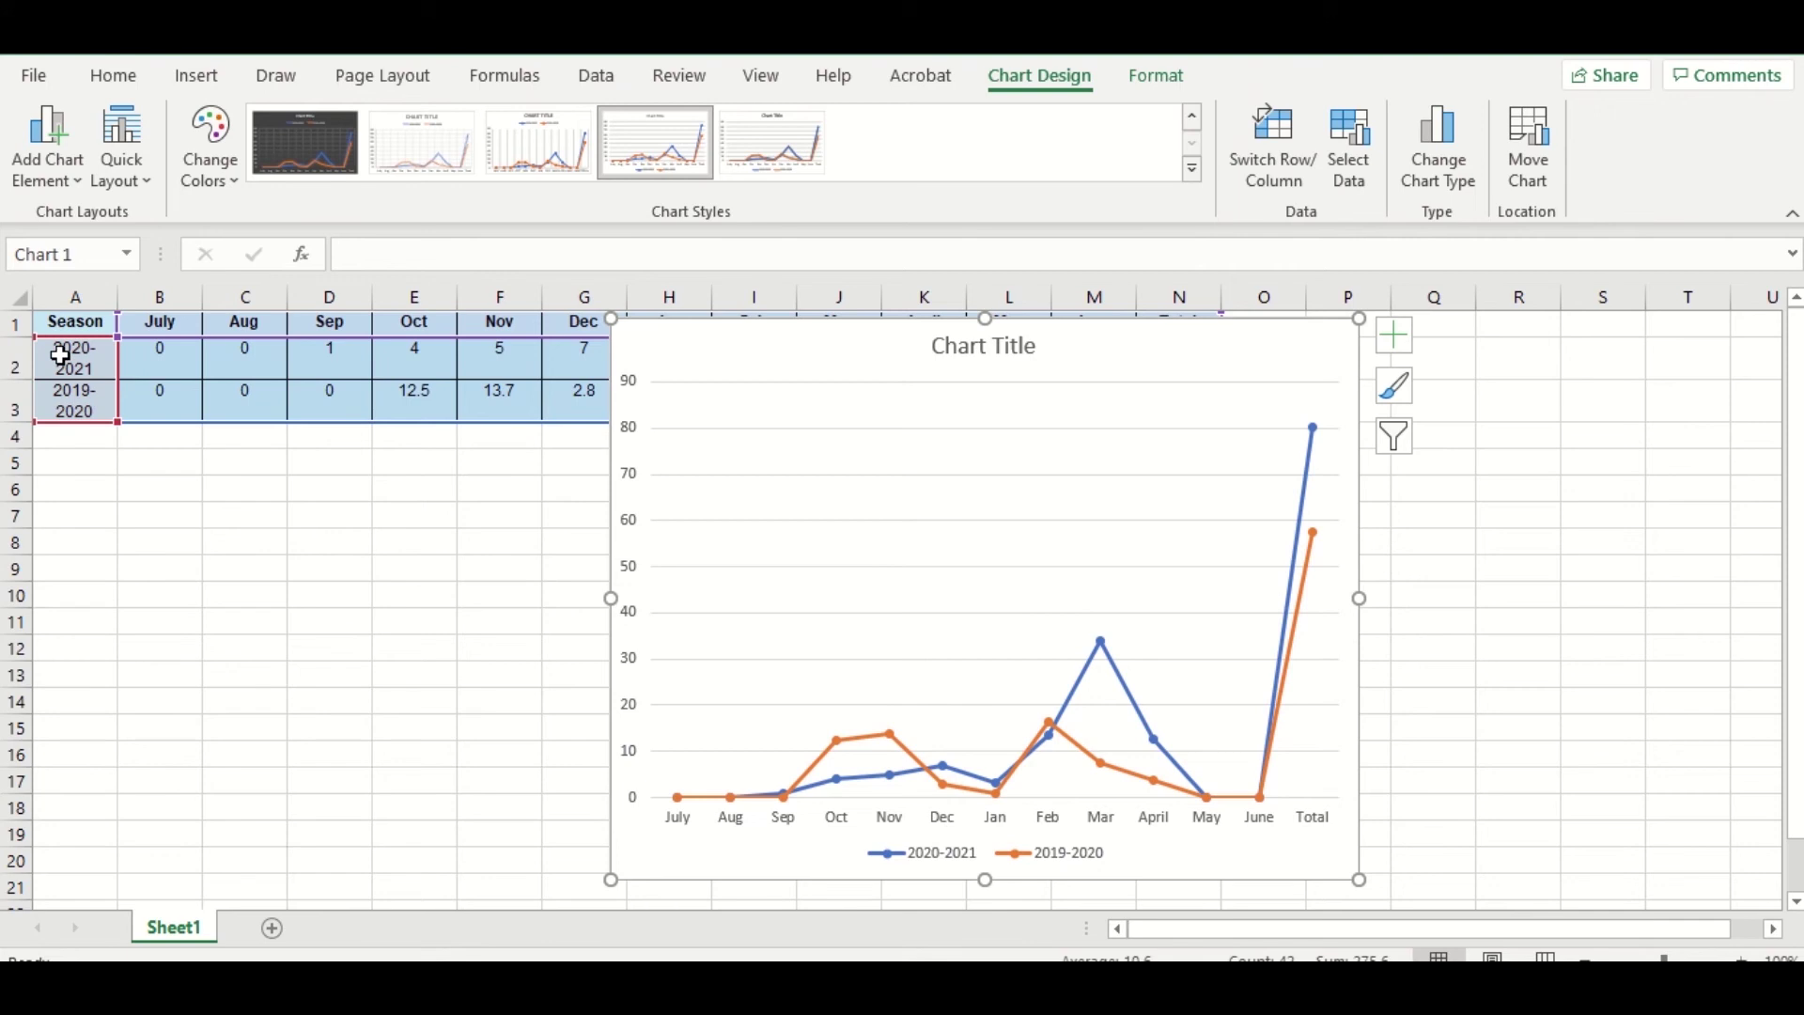
pyautogui.click(932, 857)
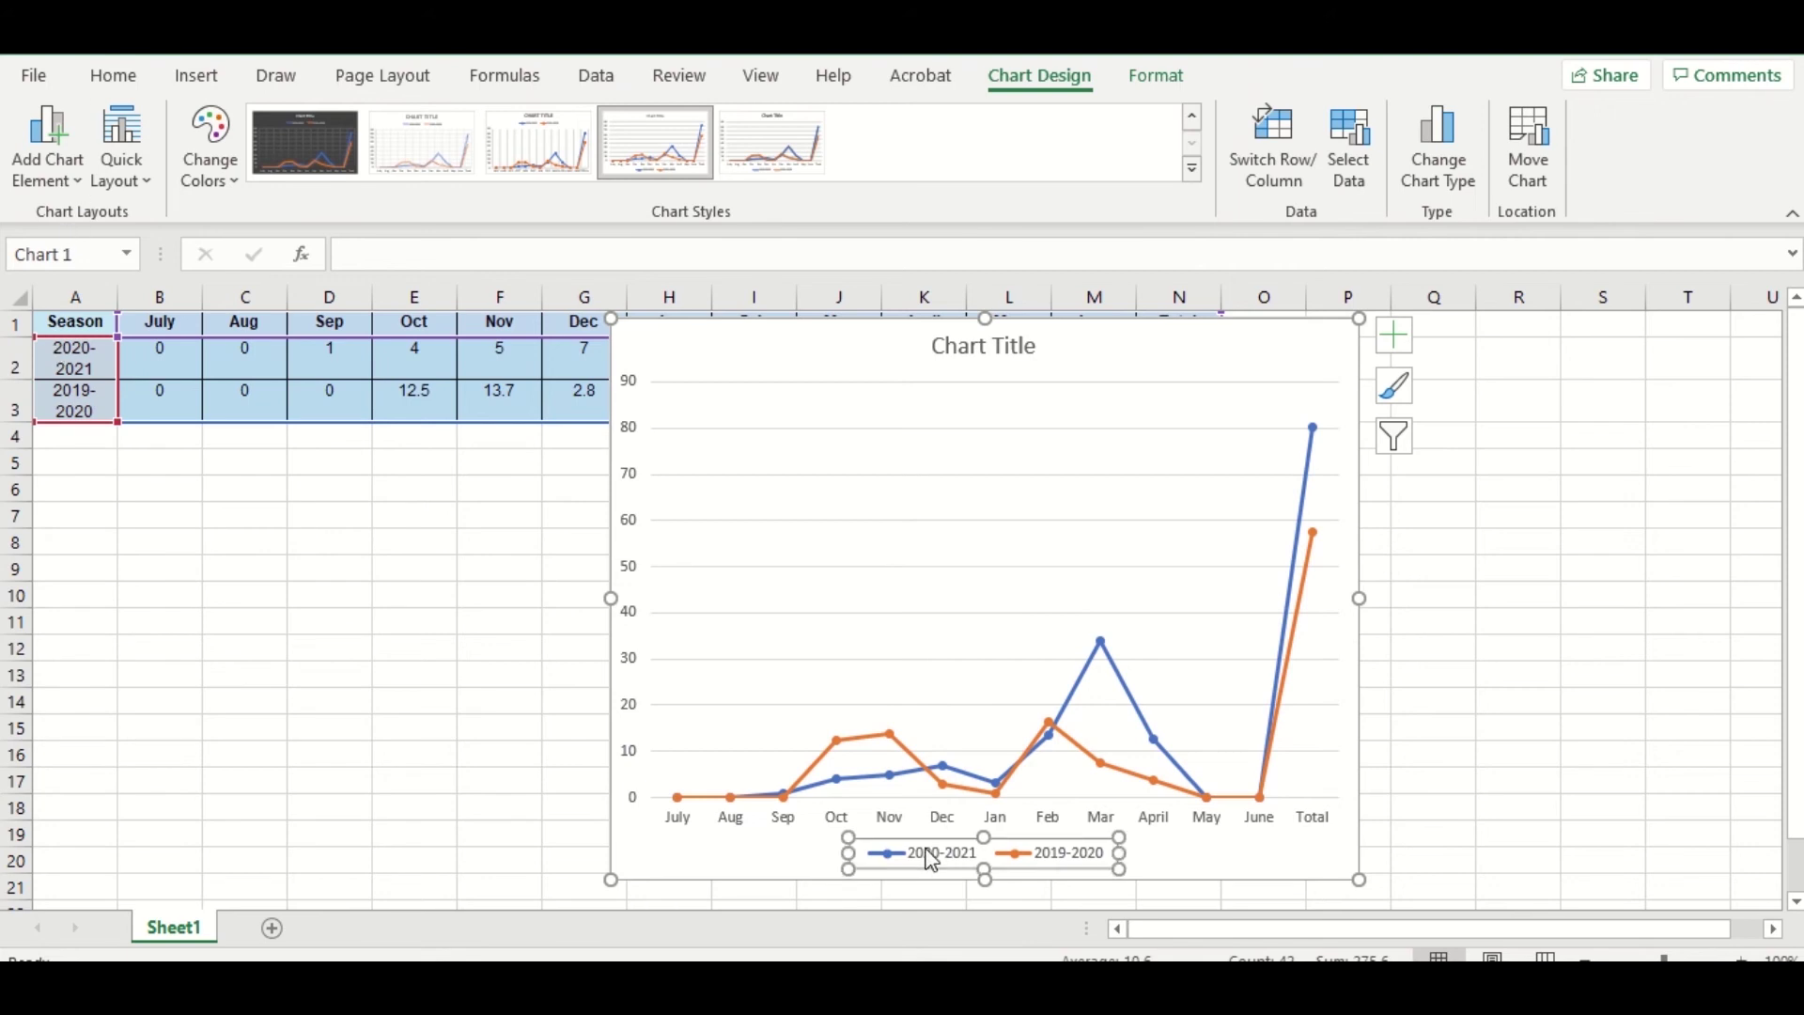
pyautogui.click(78, 185)
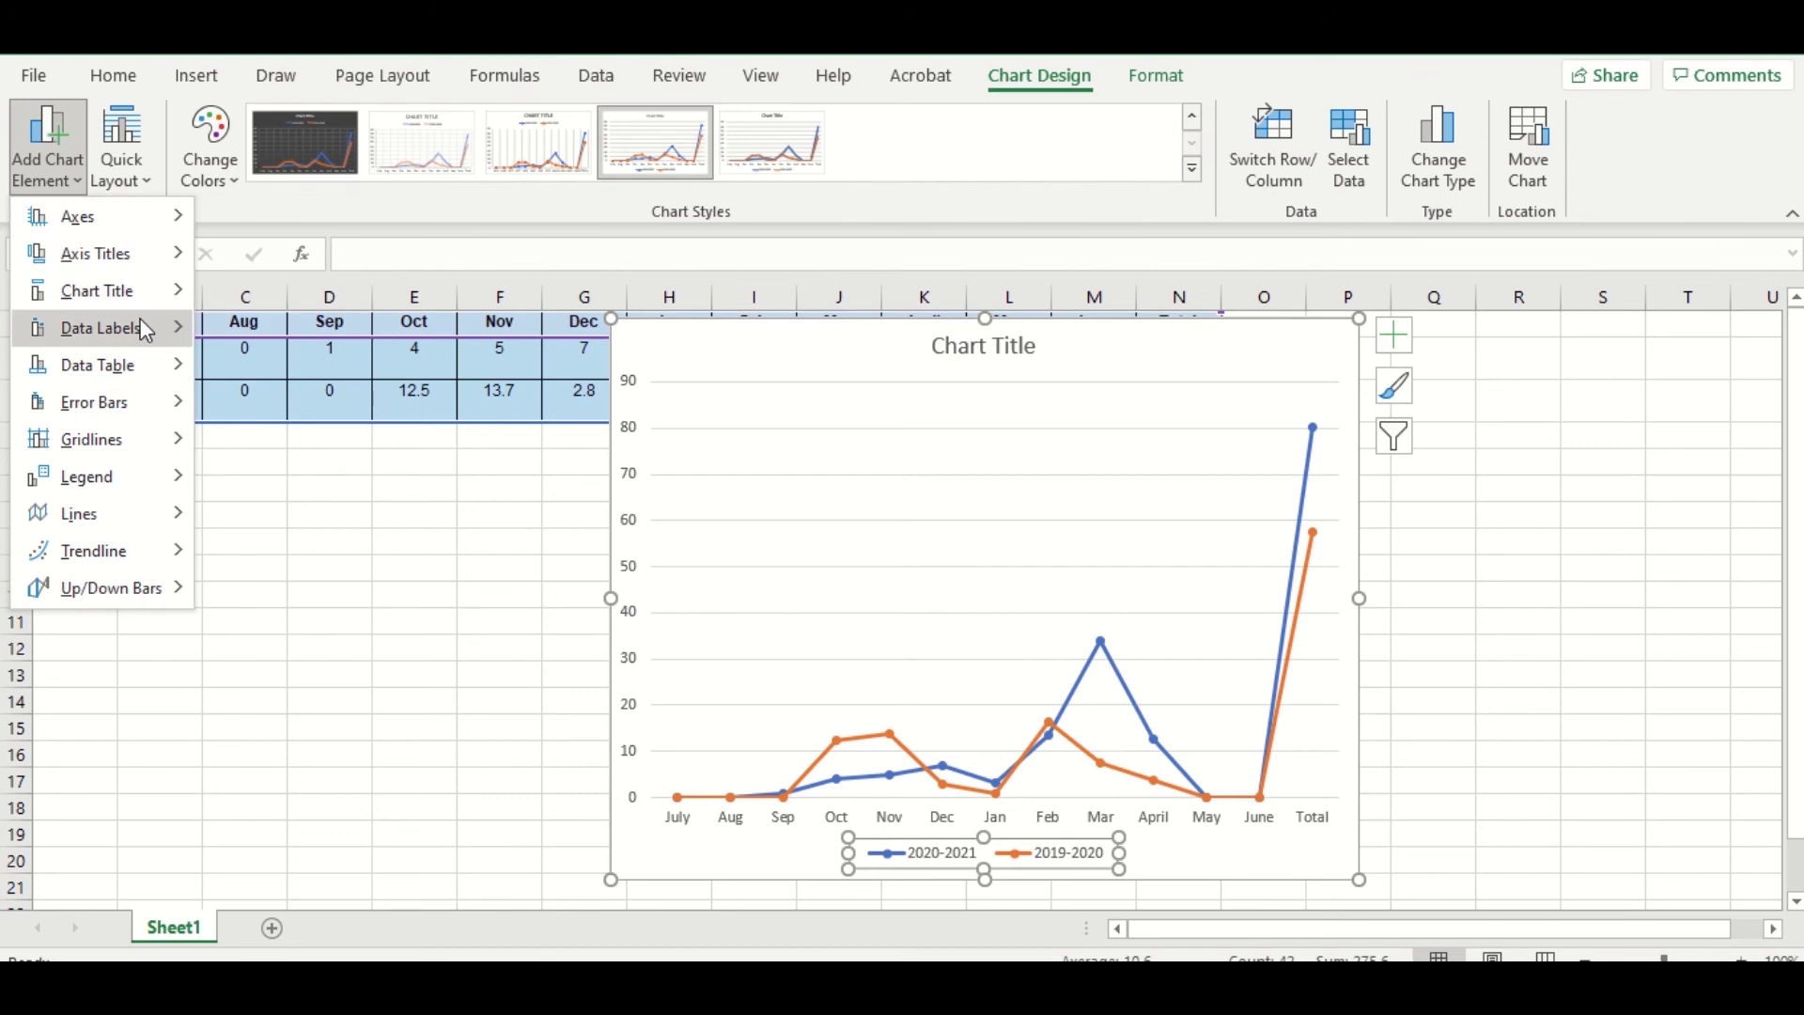
pyautogui.moveTo(147, 332)
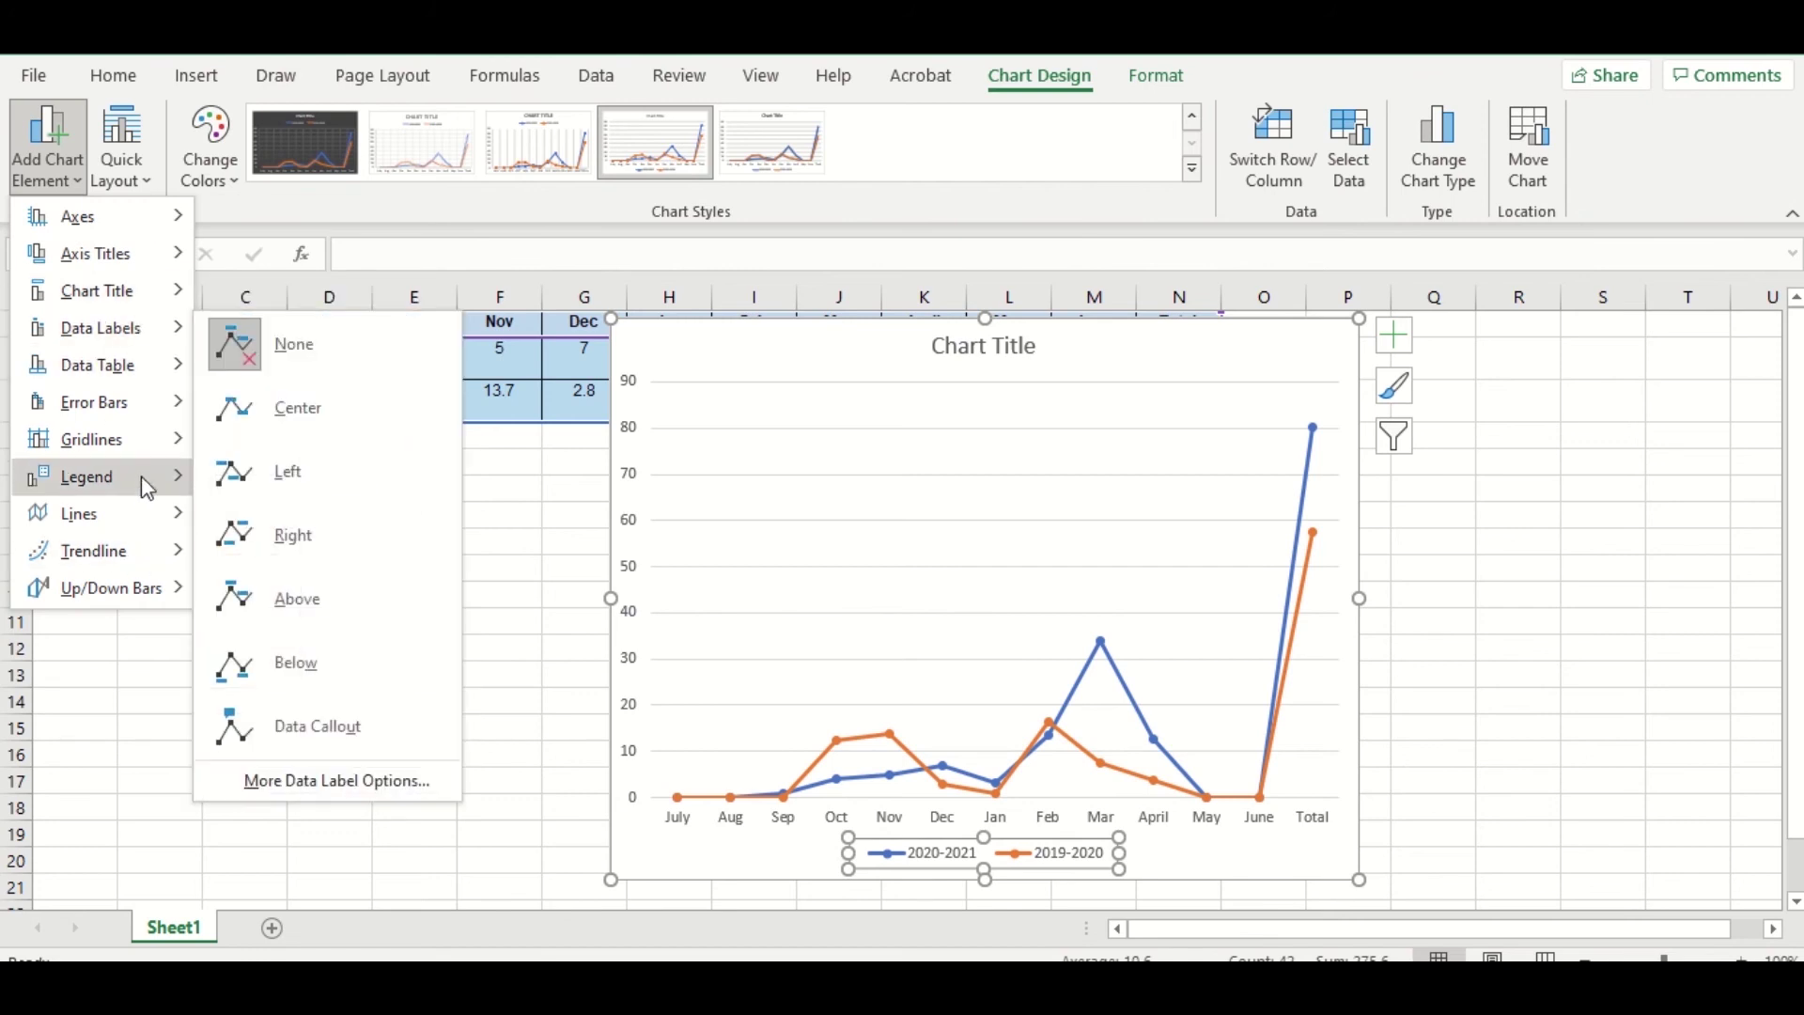
pyautogui.moveTo(141, 473)
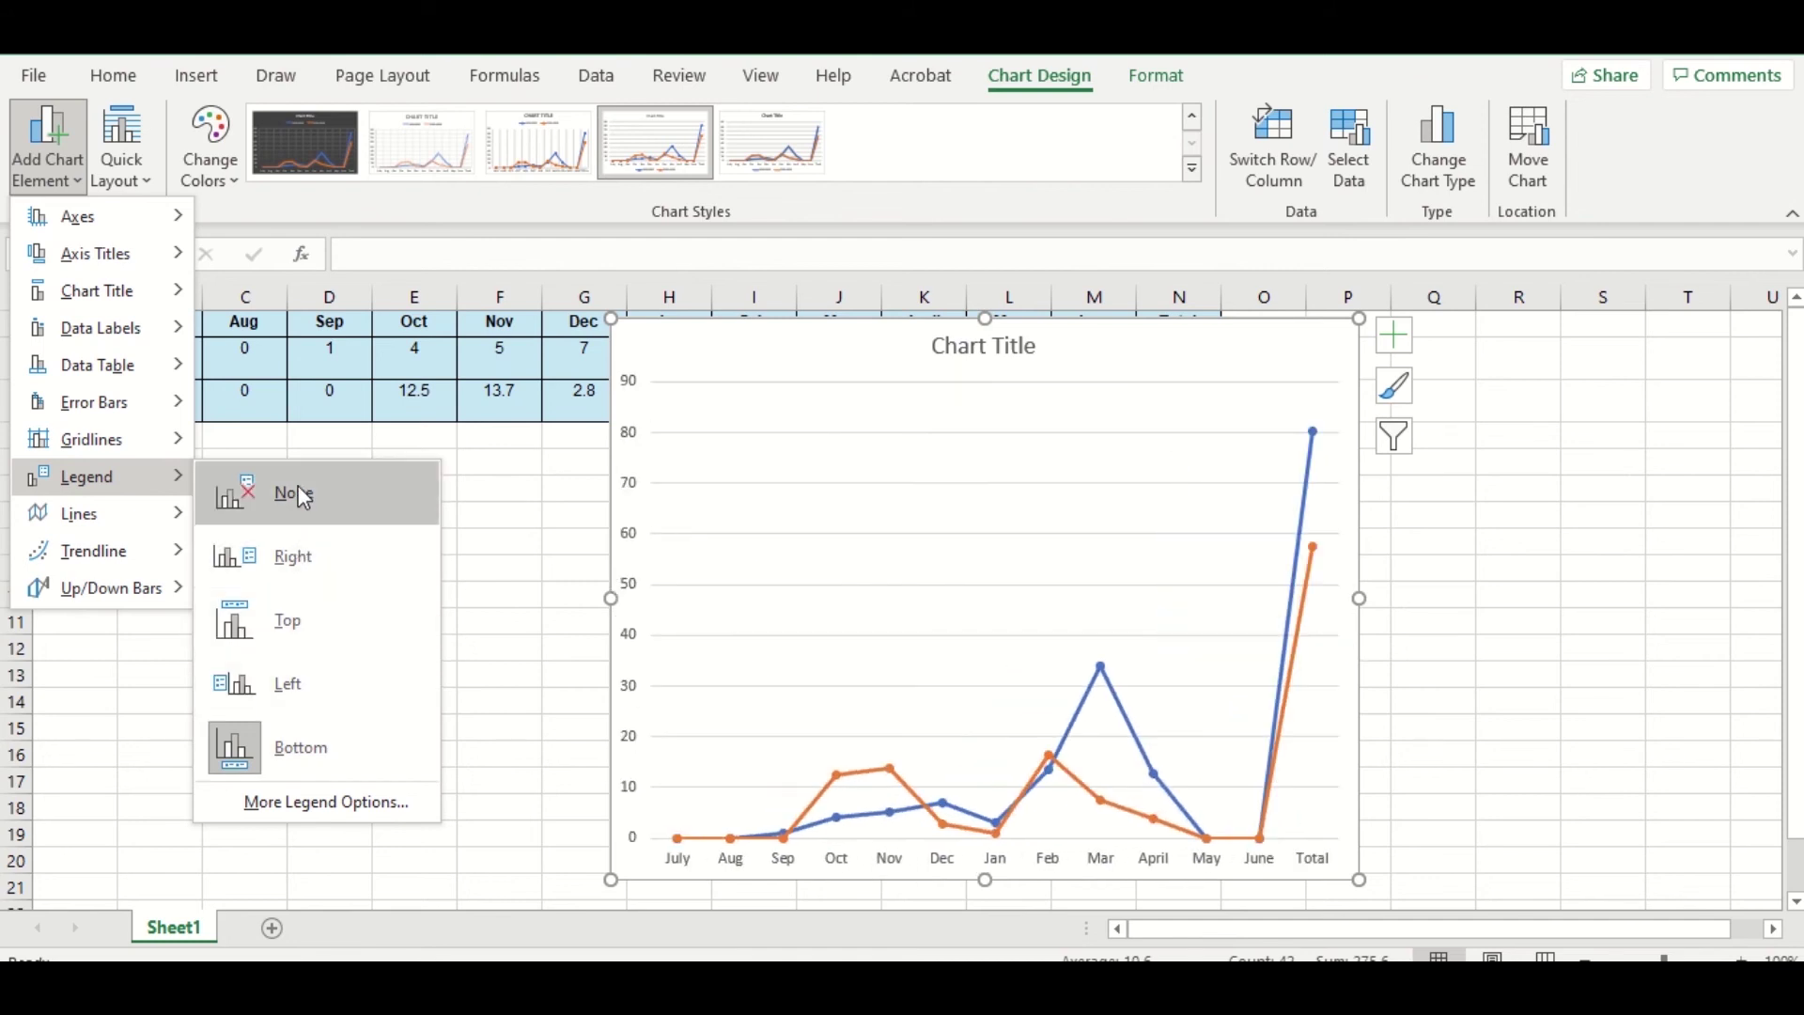
pyautogui.click(481, 749)
pyautogui.click(1010, 346)
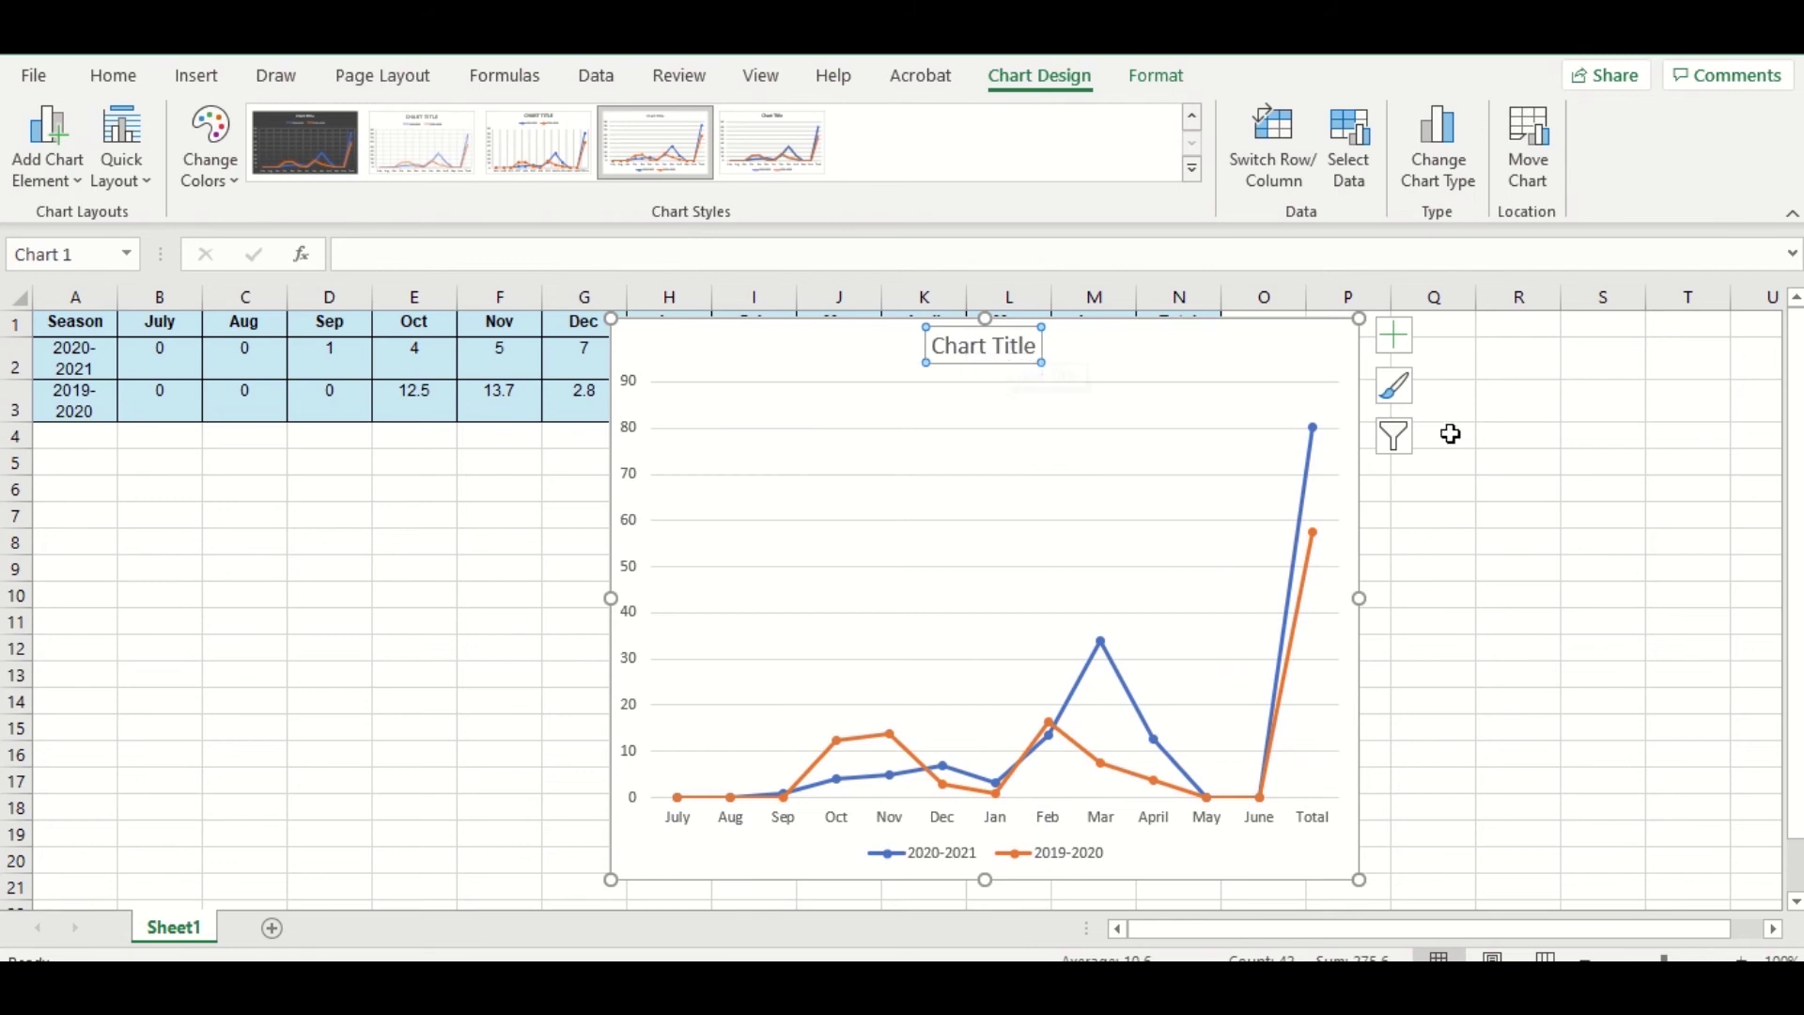
# - Delete the chart's existing placeholder title
pyautogui.click(1588, 539)
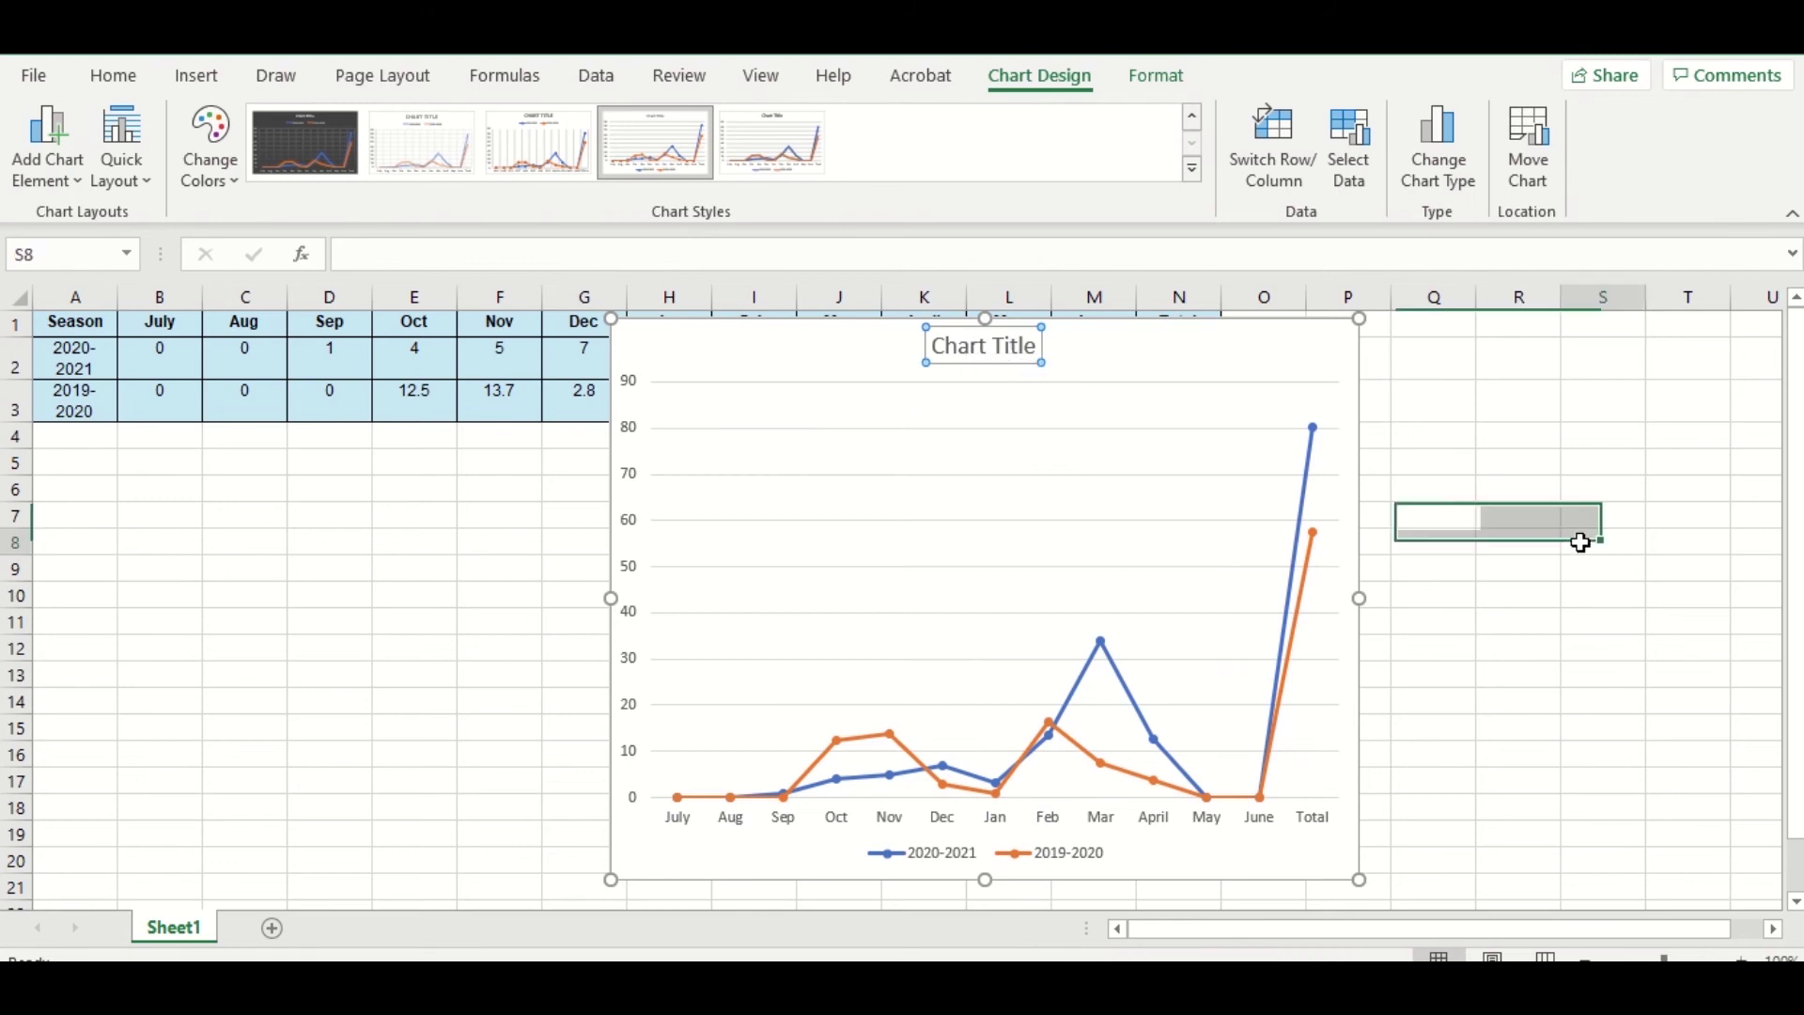
pyautogui.click(1005, 353)
pyautogui.press('Delete')
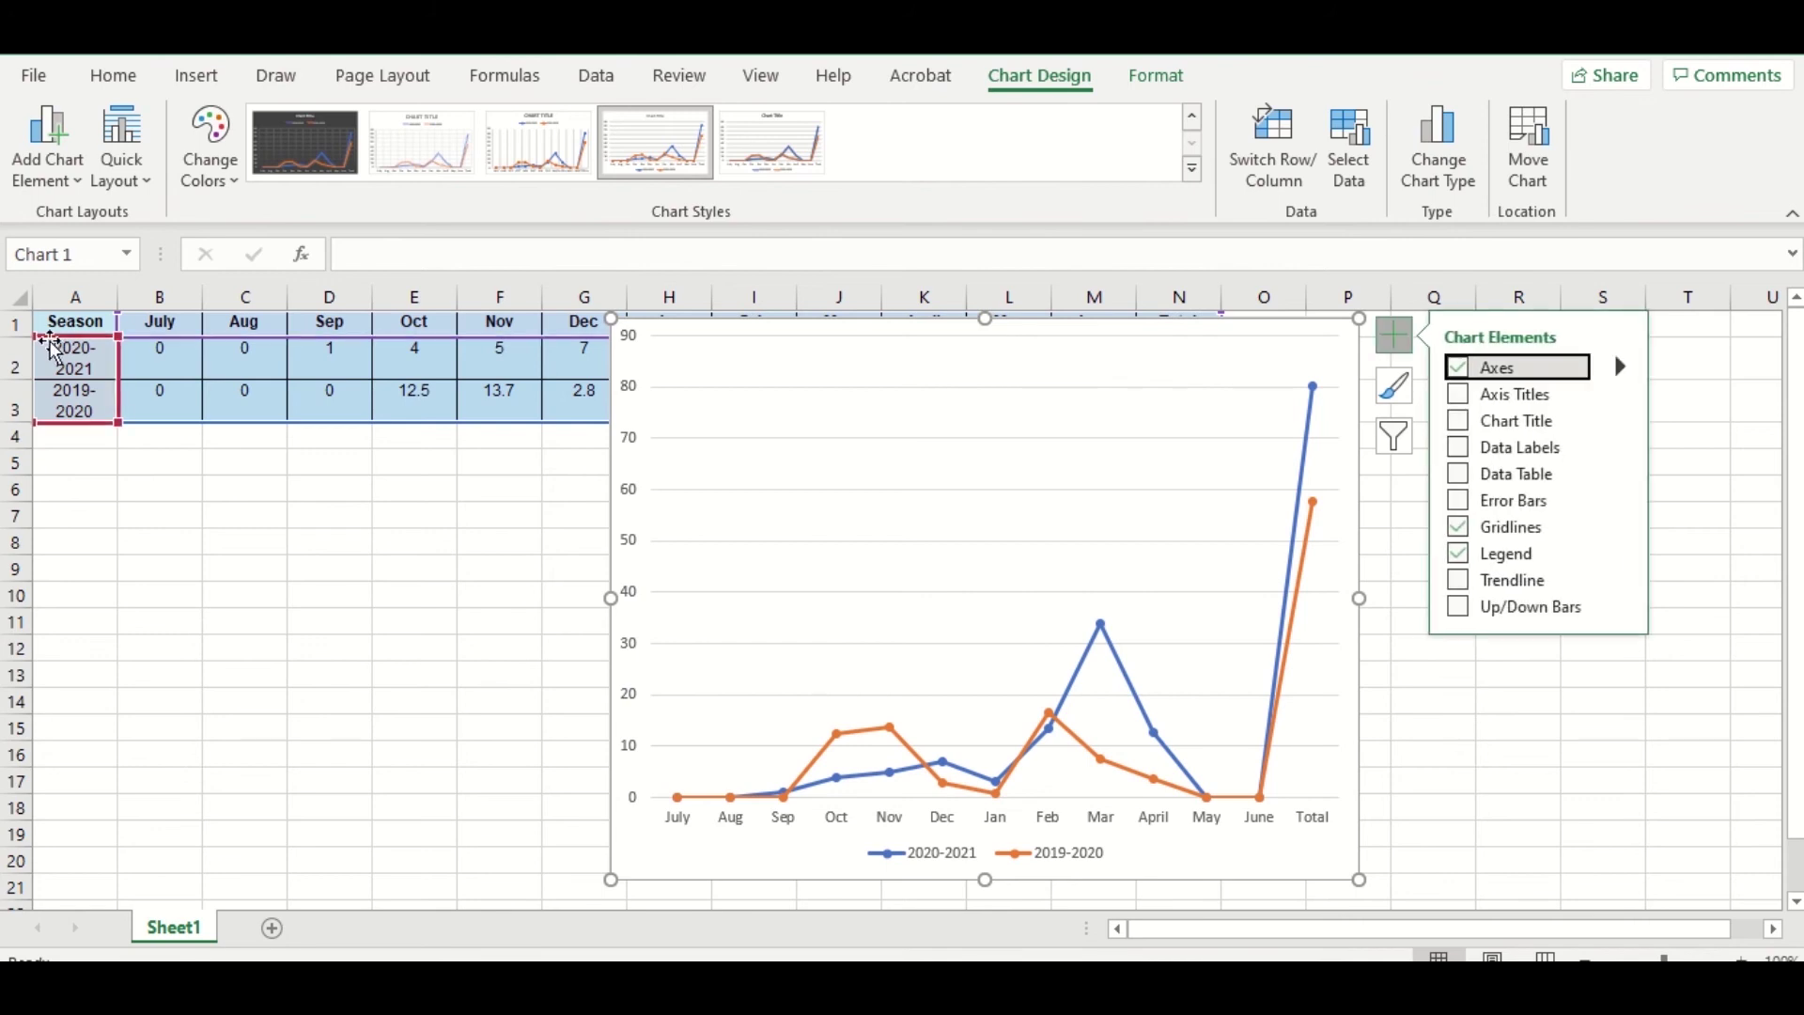
# - Add a Chart Title above the chart and replace its text with 'Snow Fall by Month'
pyautogui.click(72, 185)
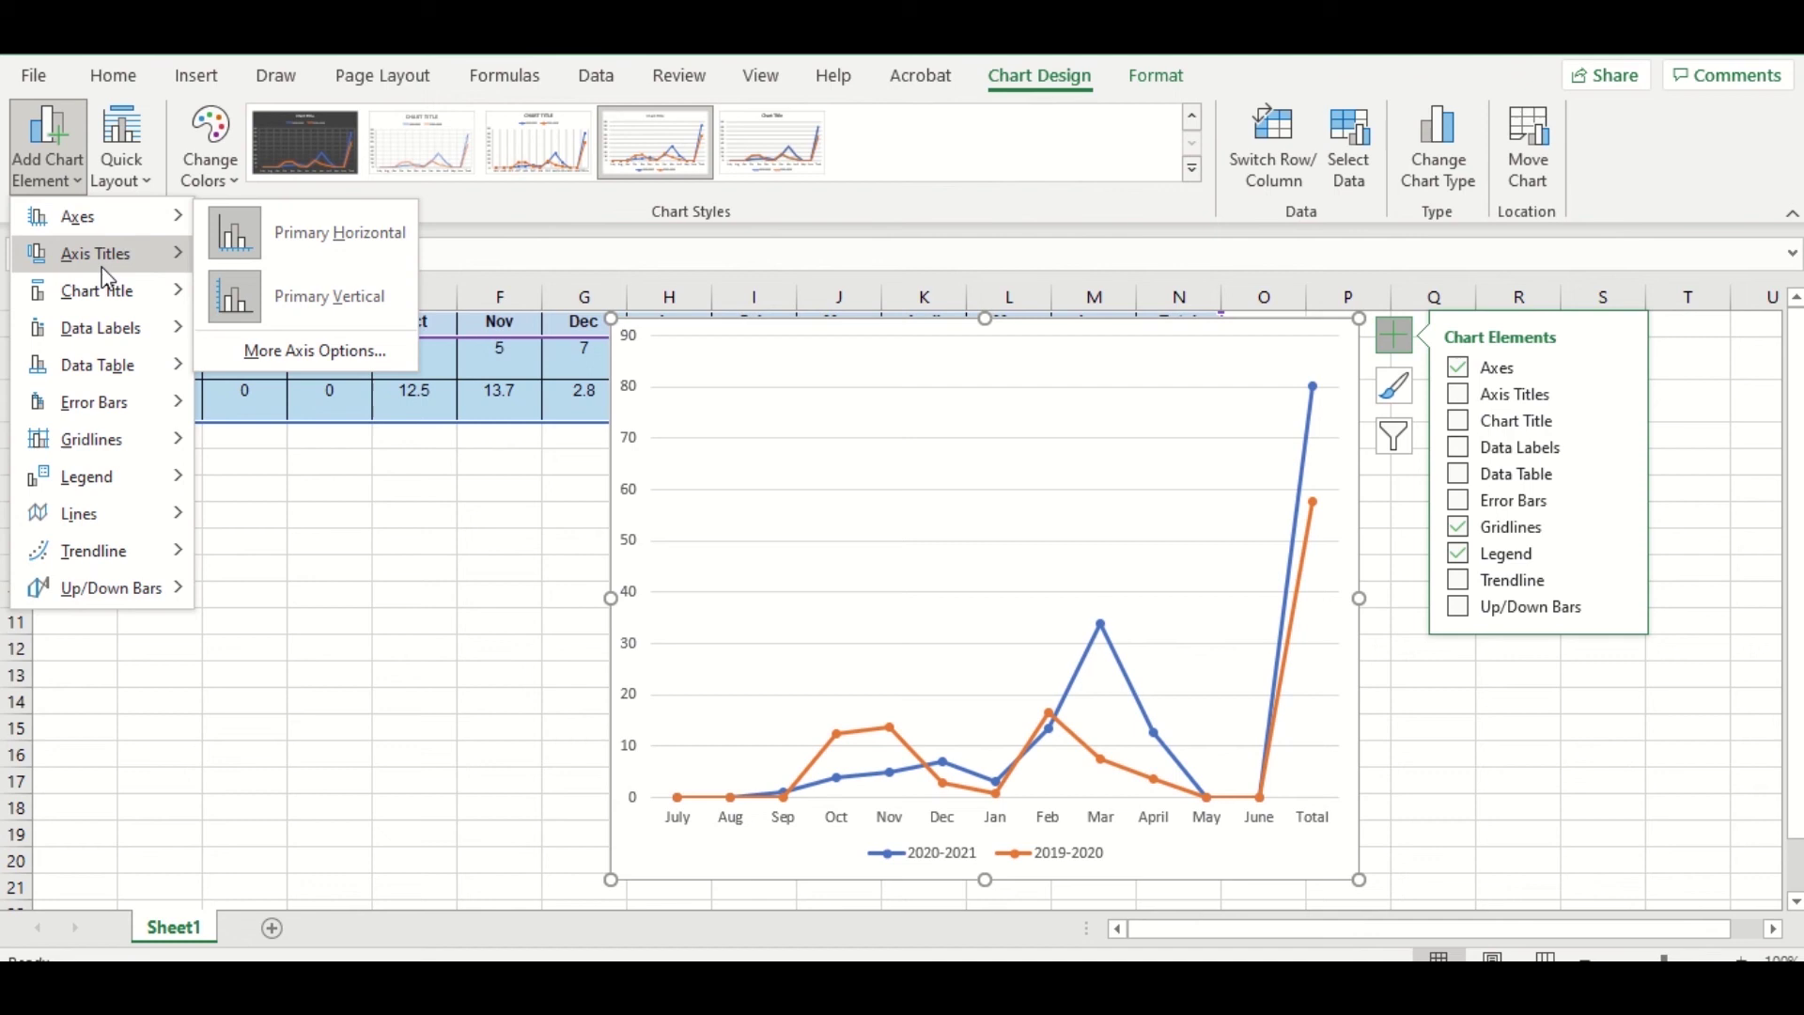
pyautogui.moveTo(113, 294)
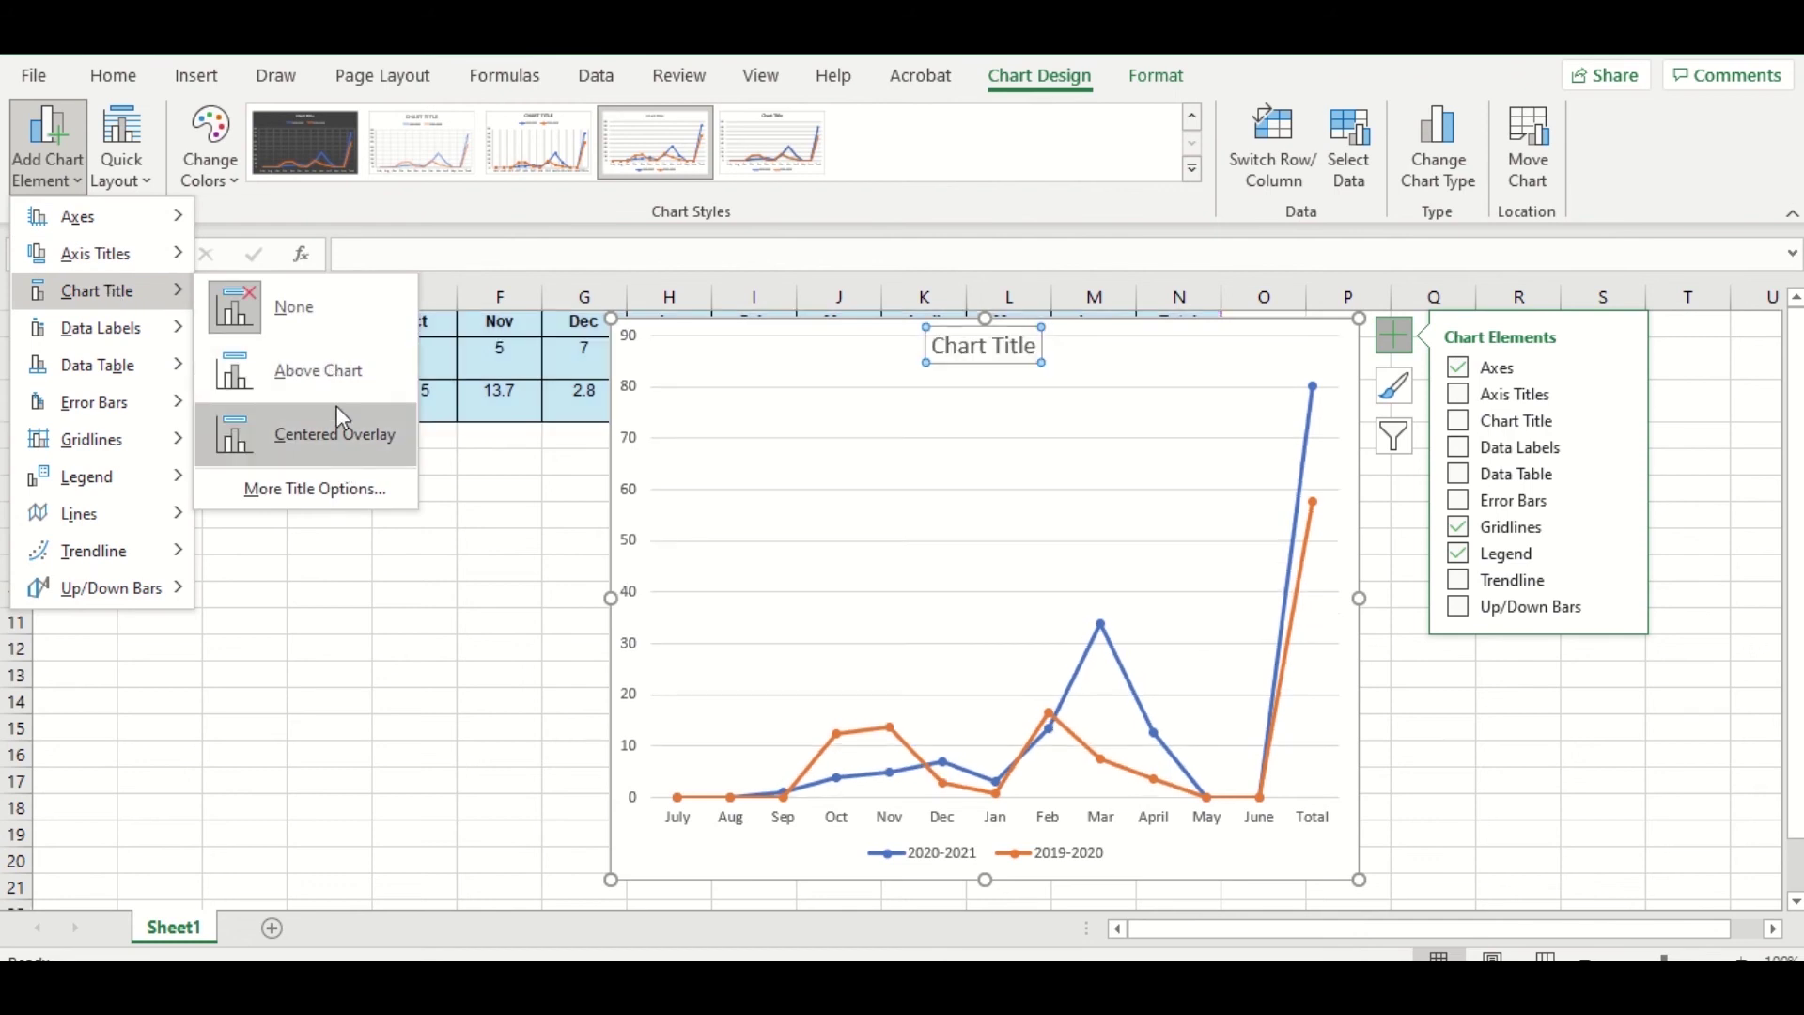
pyautogui.click(335, 370)
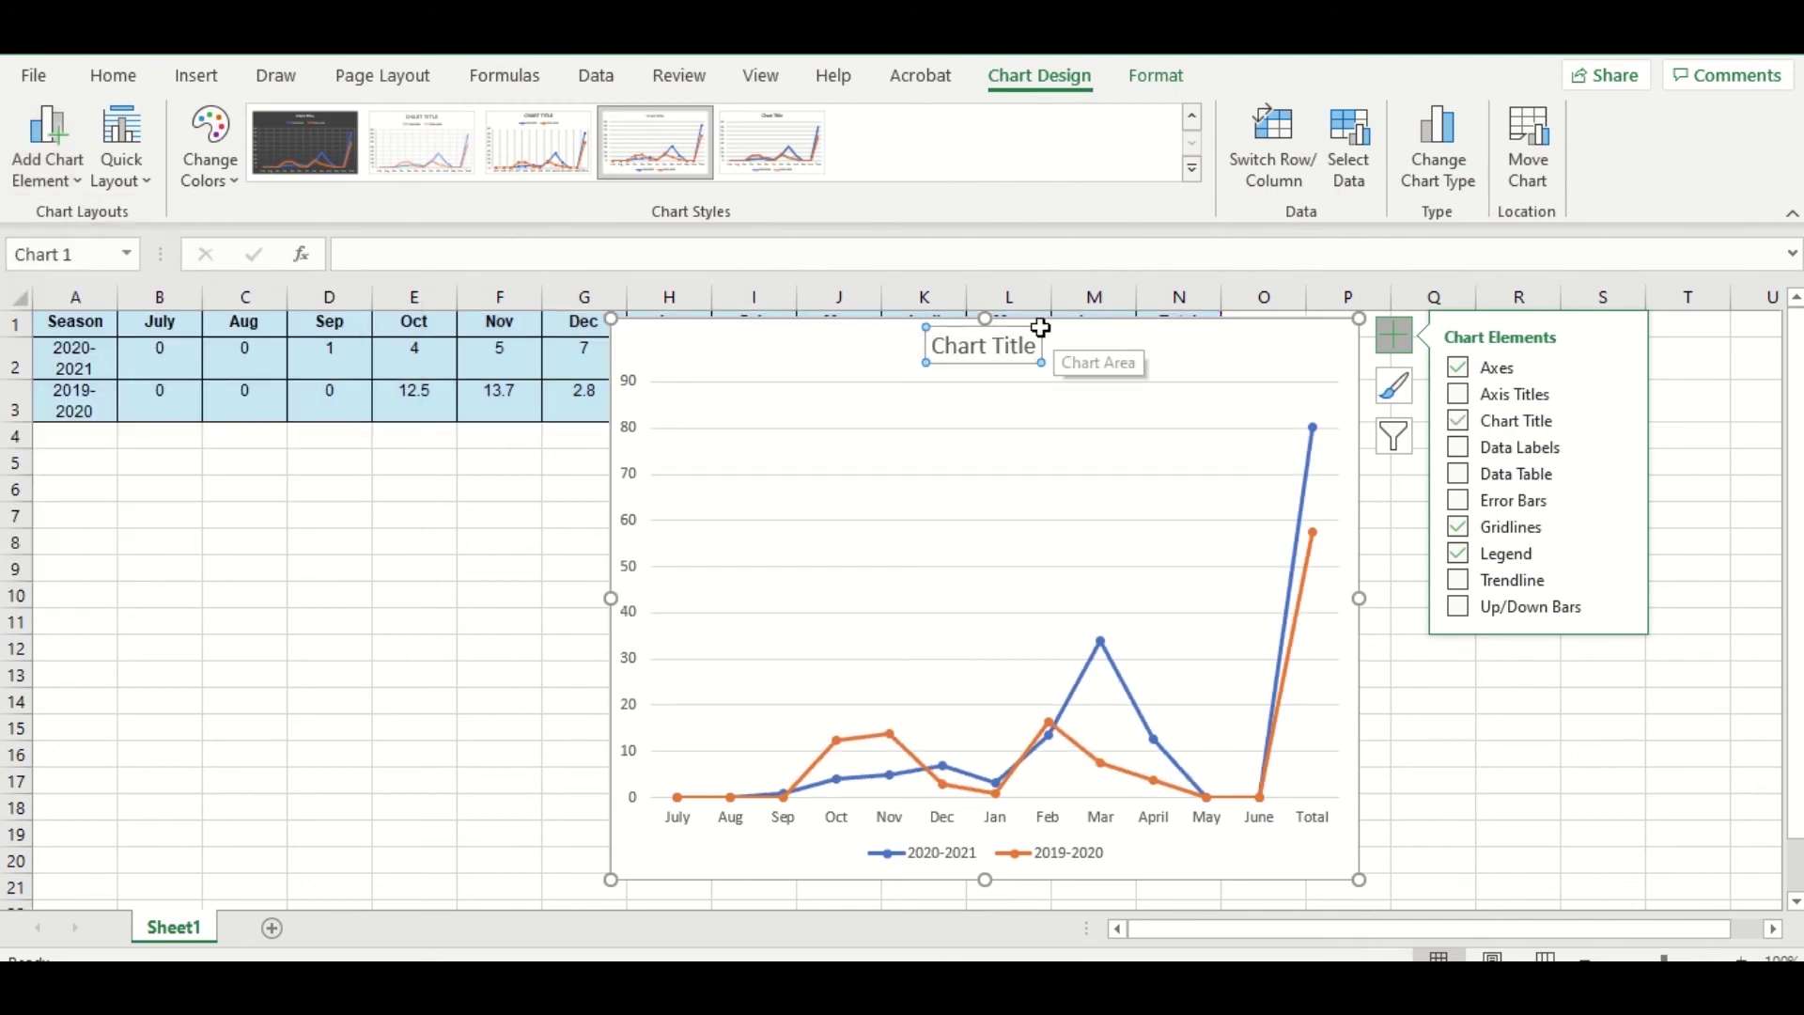
pyautogui.click(996, 346)
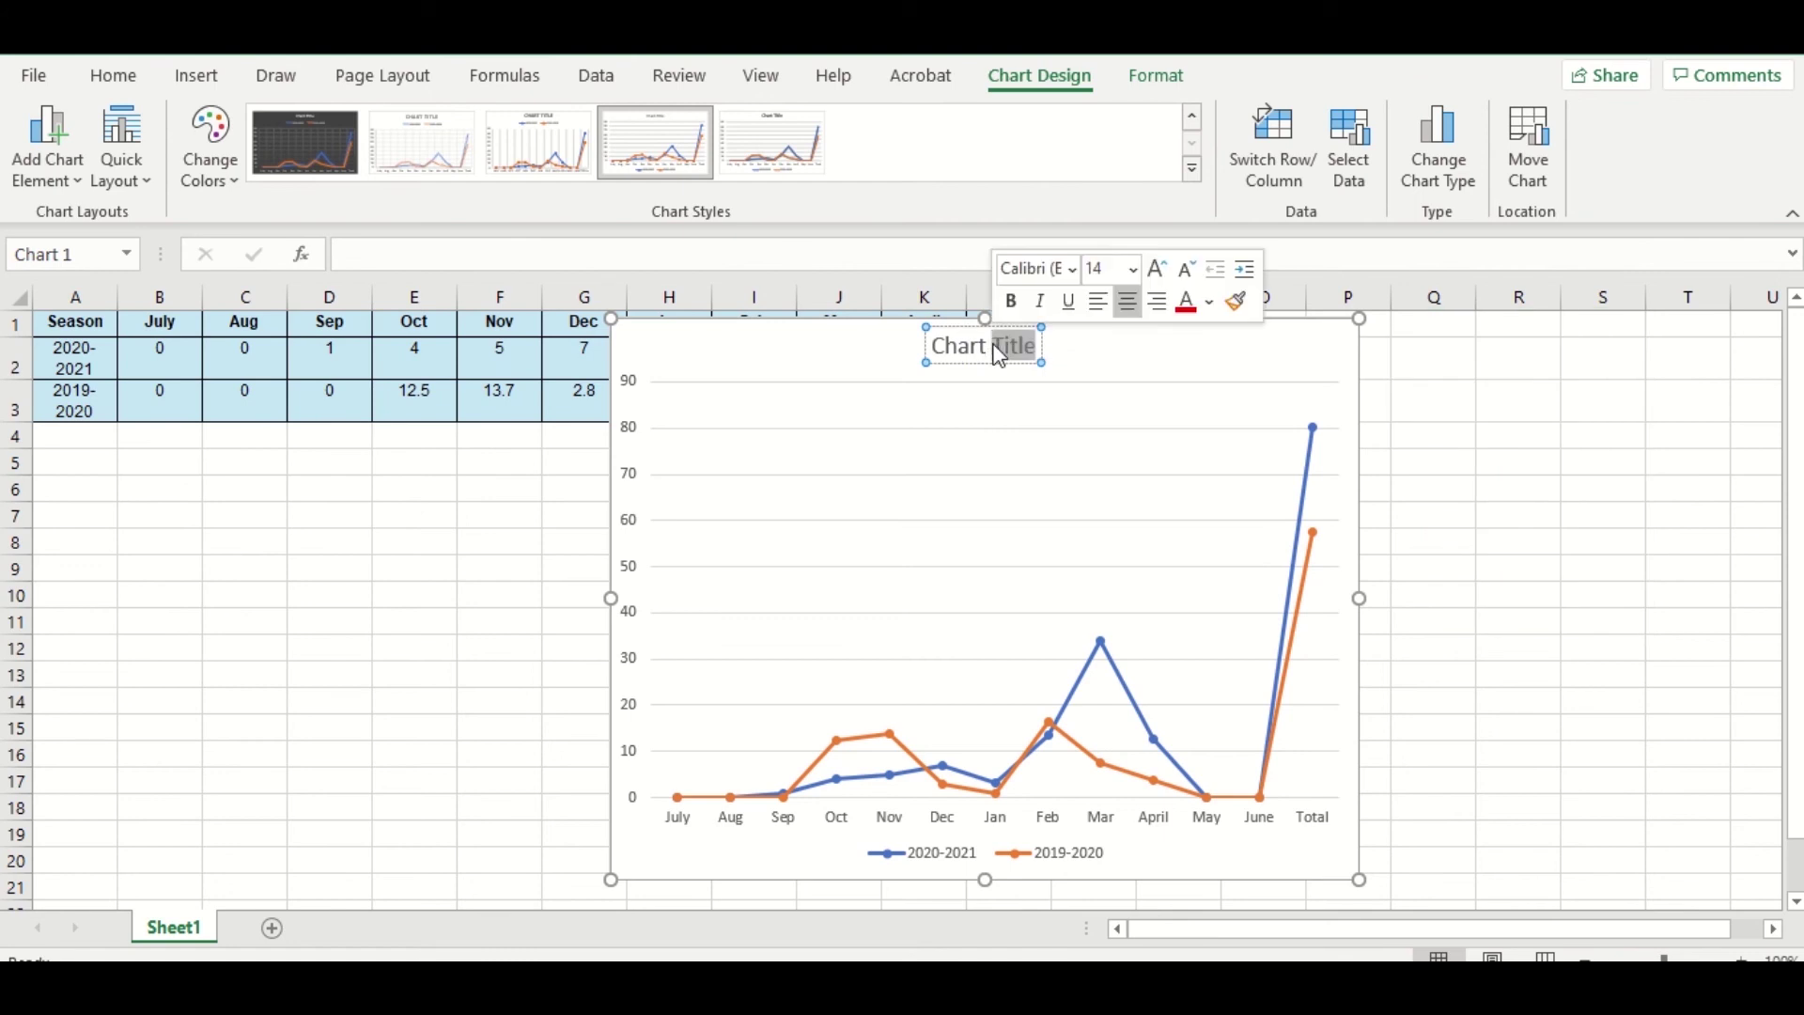
pyautogui.press('BackSpace')
pyautogui.press('BackSpace')
pyautogui.press('BackSpace')
pyautogui.press('BackSpace')
pyautogui.press('BackSpace')
pyautogui.press('BackSpace')
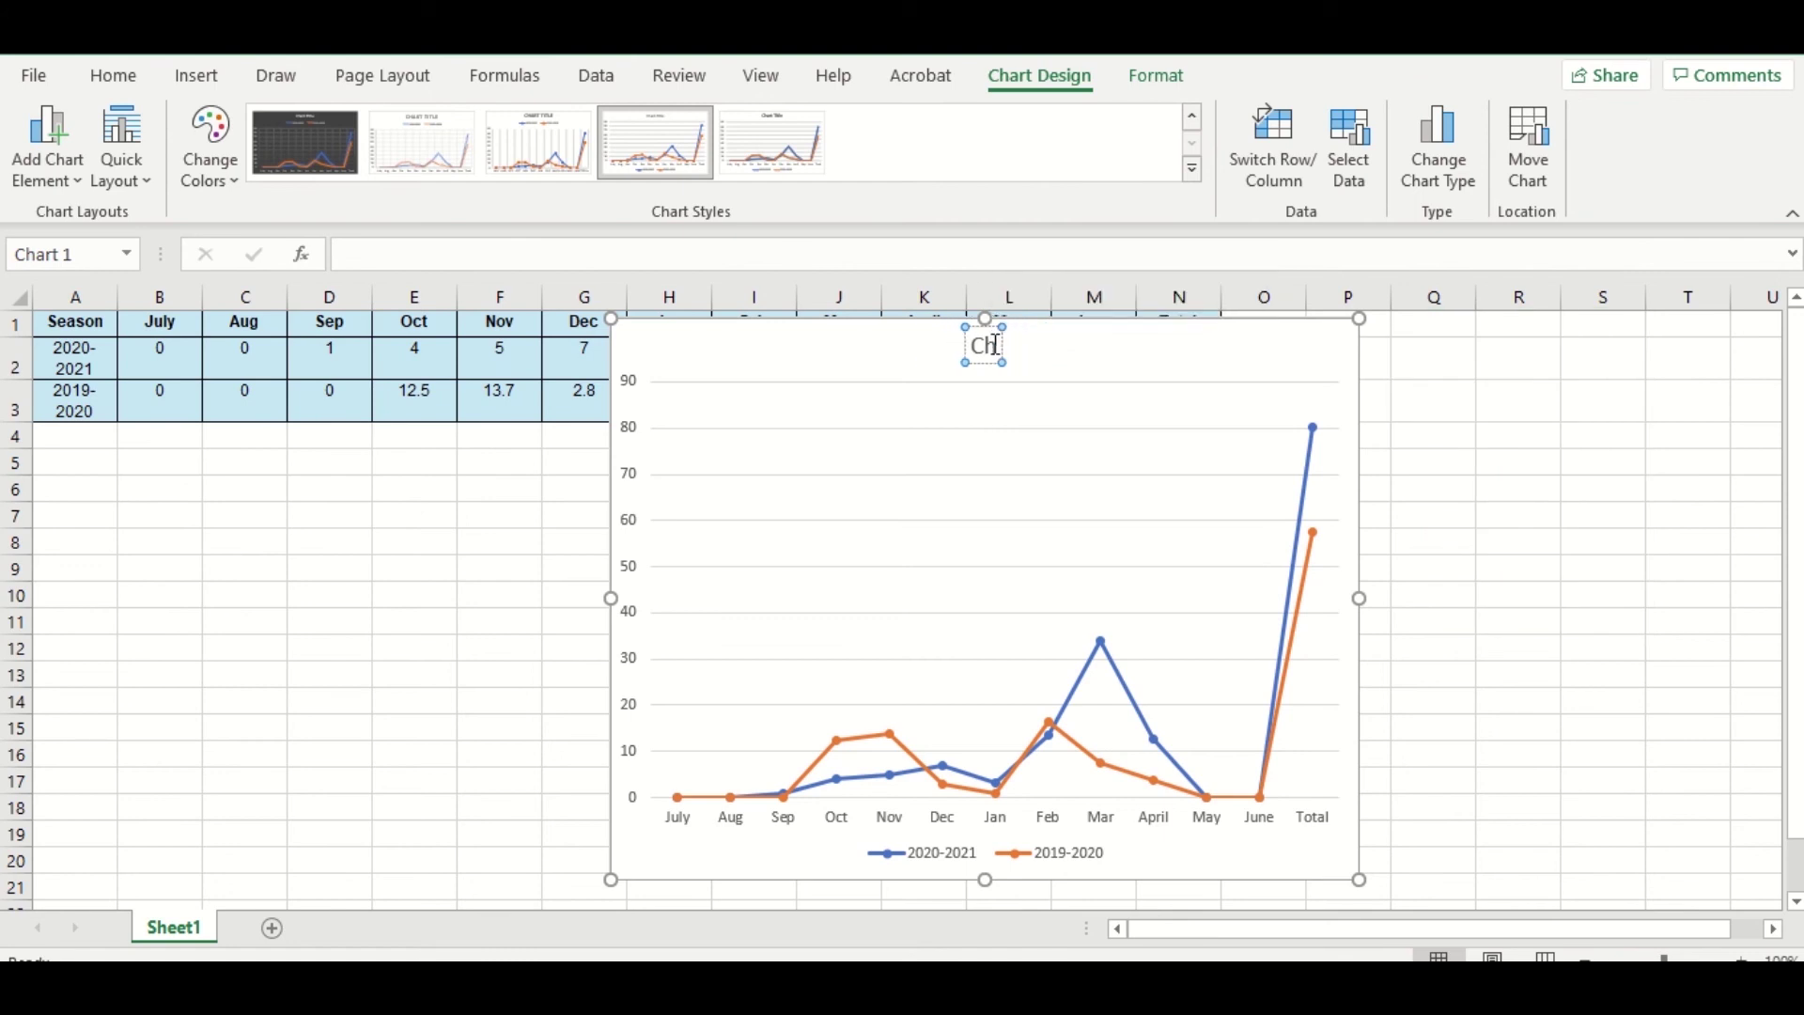
pyautogui.press('BackSpace')
pyautogui.write('Snow Fall by M')
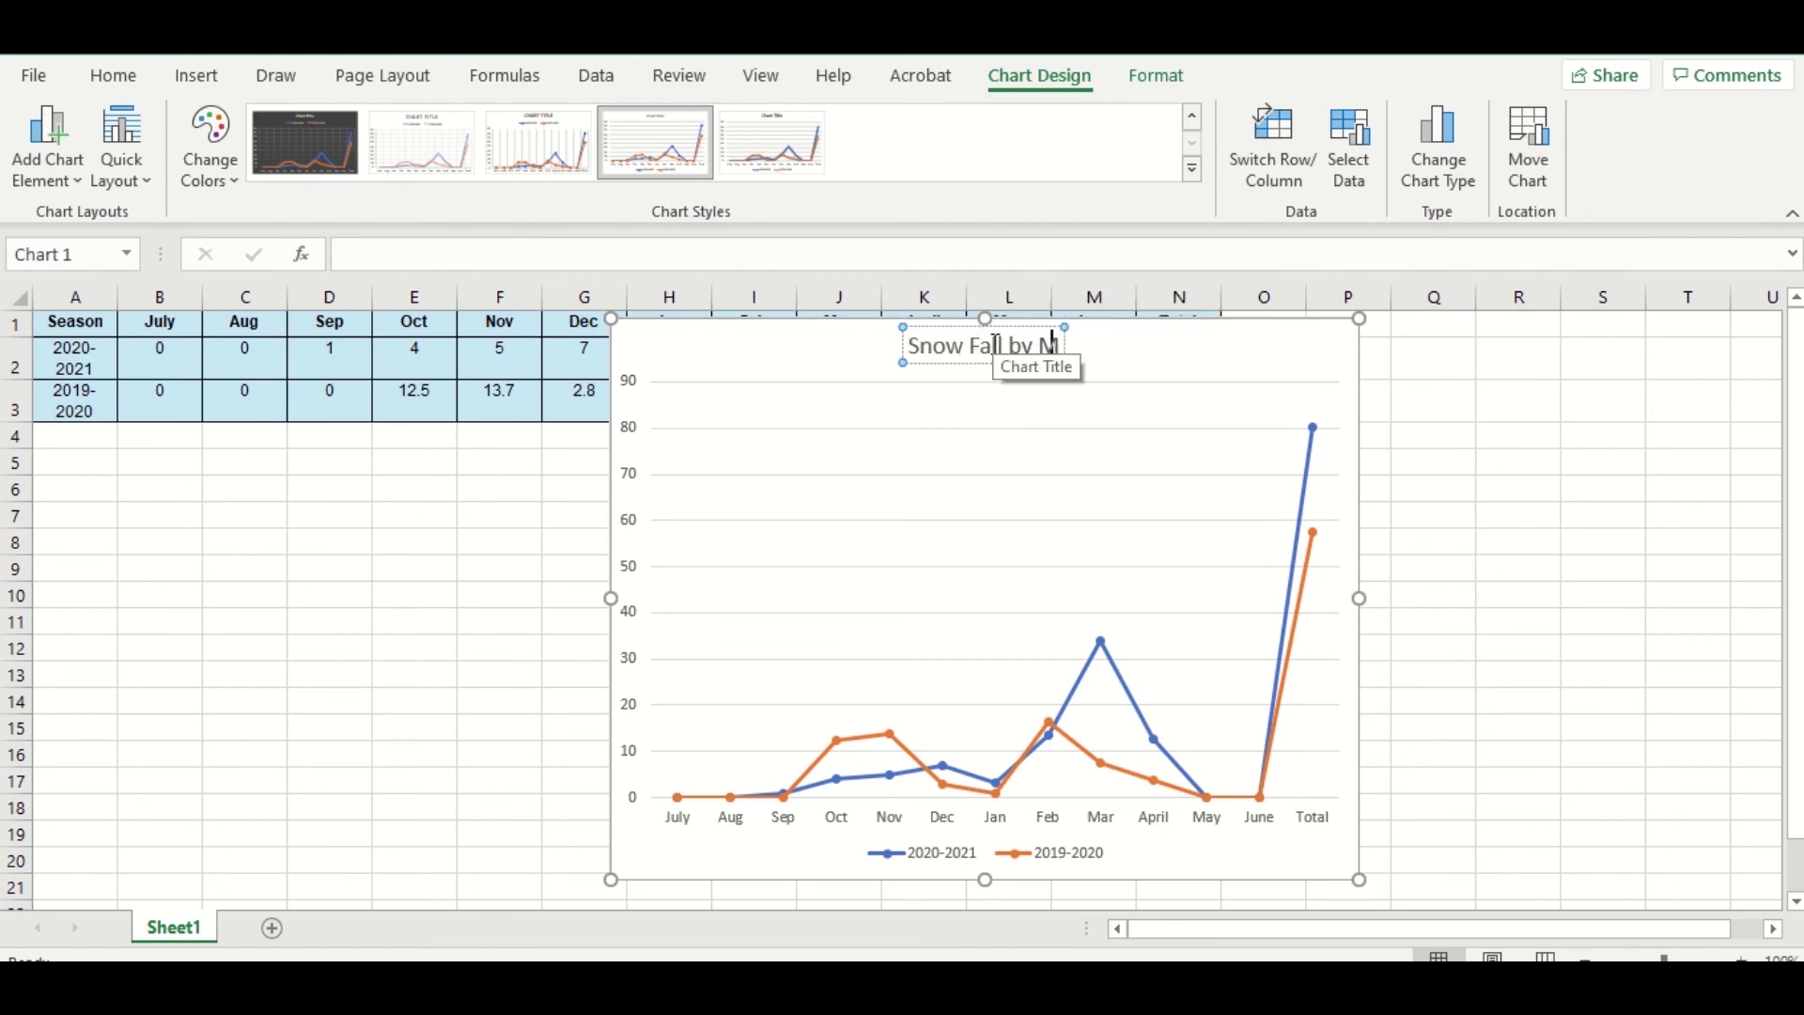
pyautogui.write('onth')
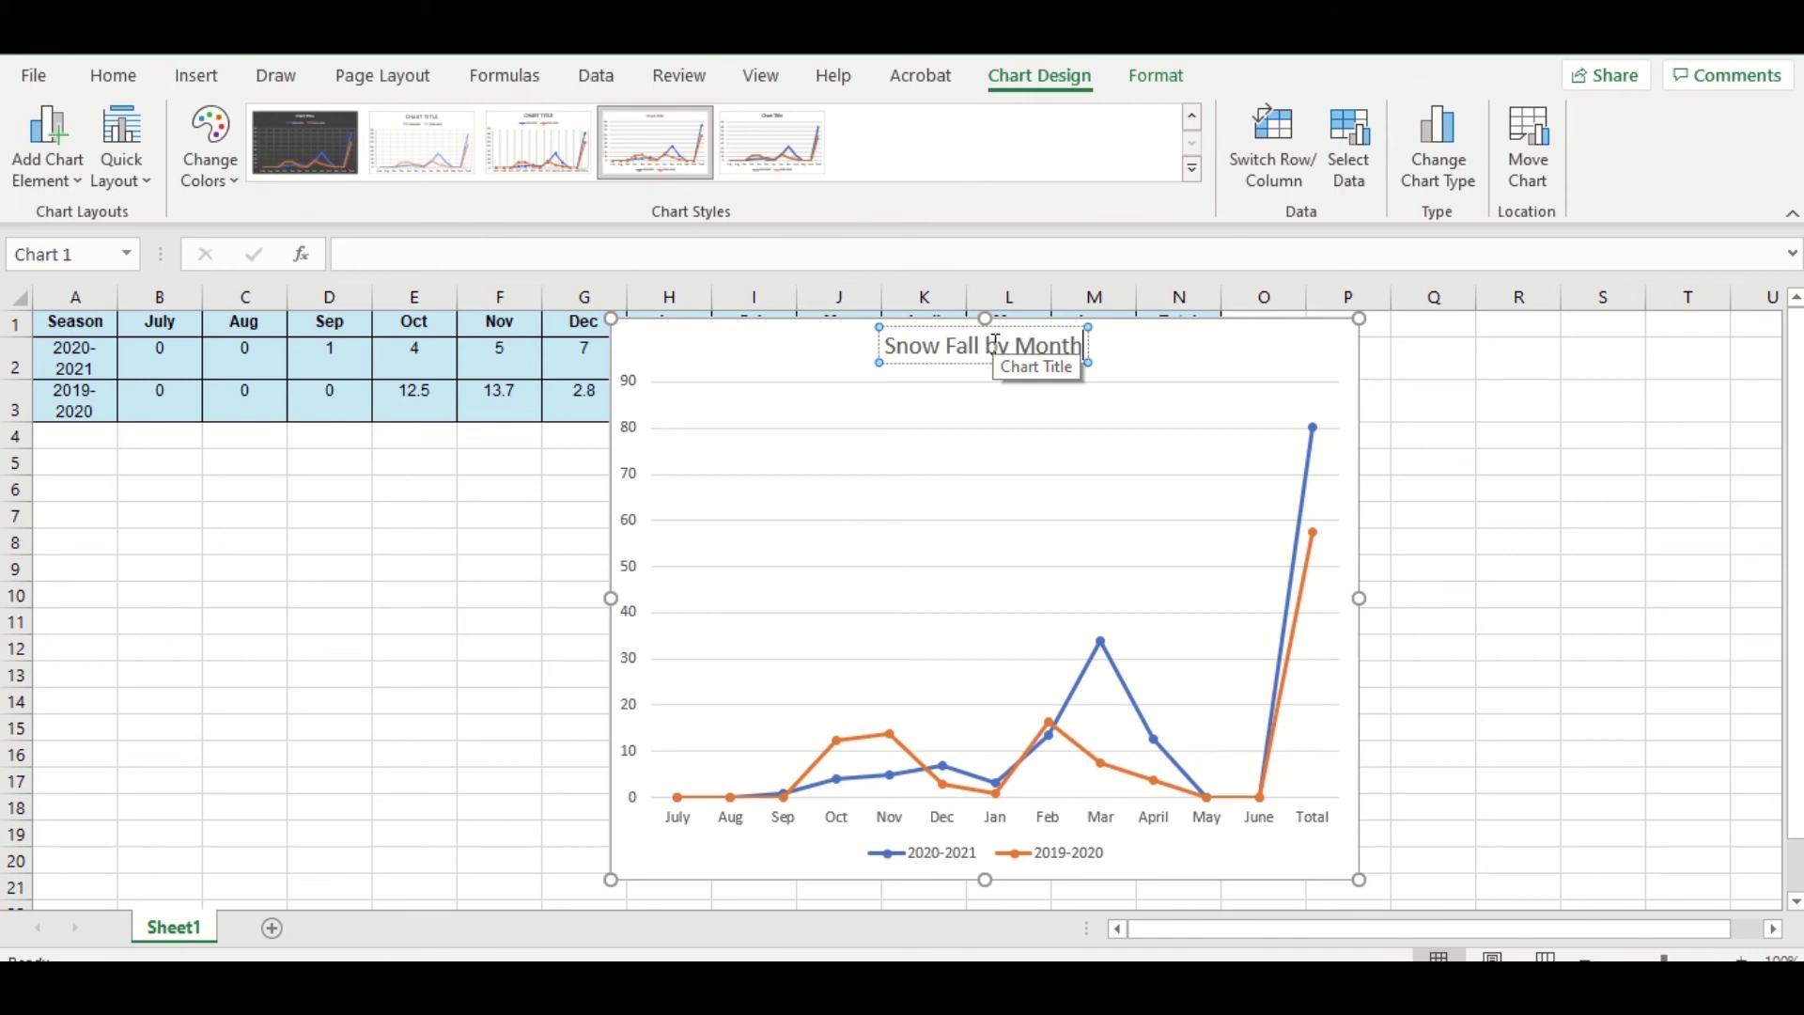
# - Commit the title, reselect the snowfall chart and bring up the Chart Design options
pyautogui.click(583, 582)
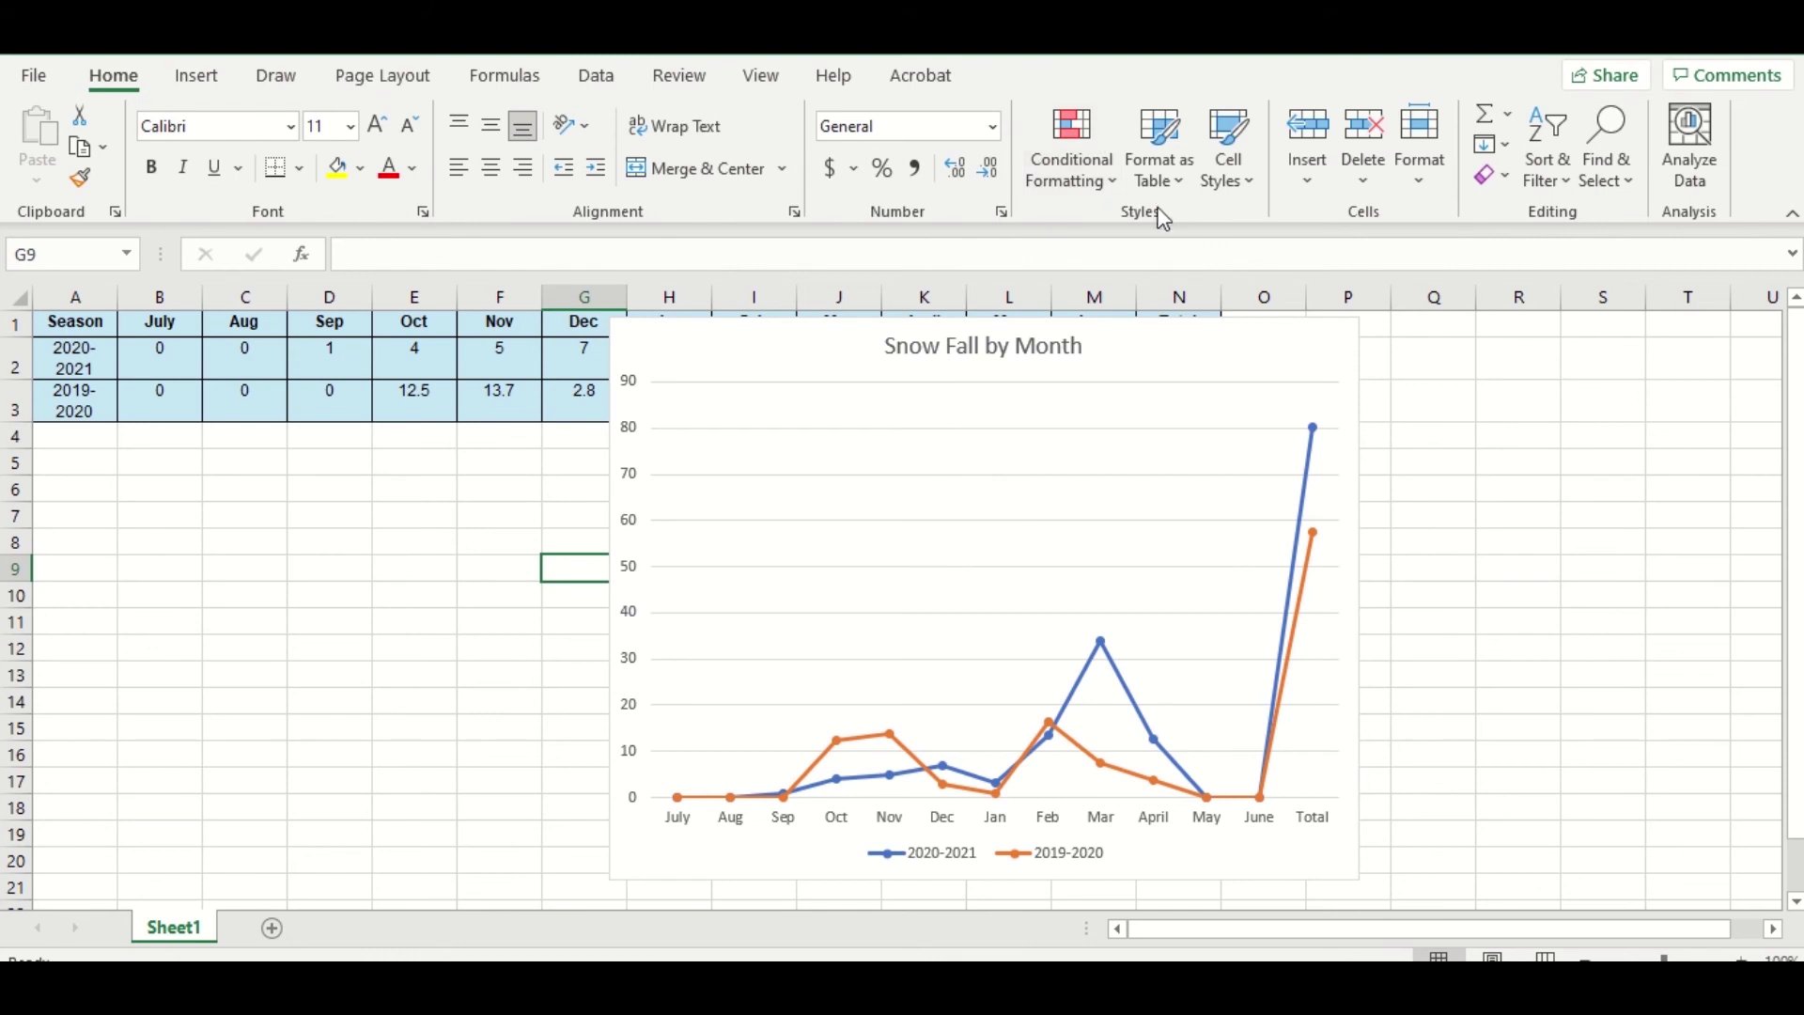
pyautogui.click(785, 362)
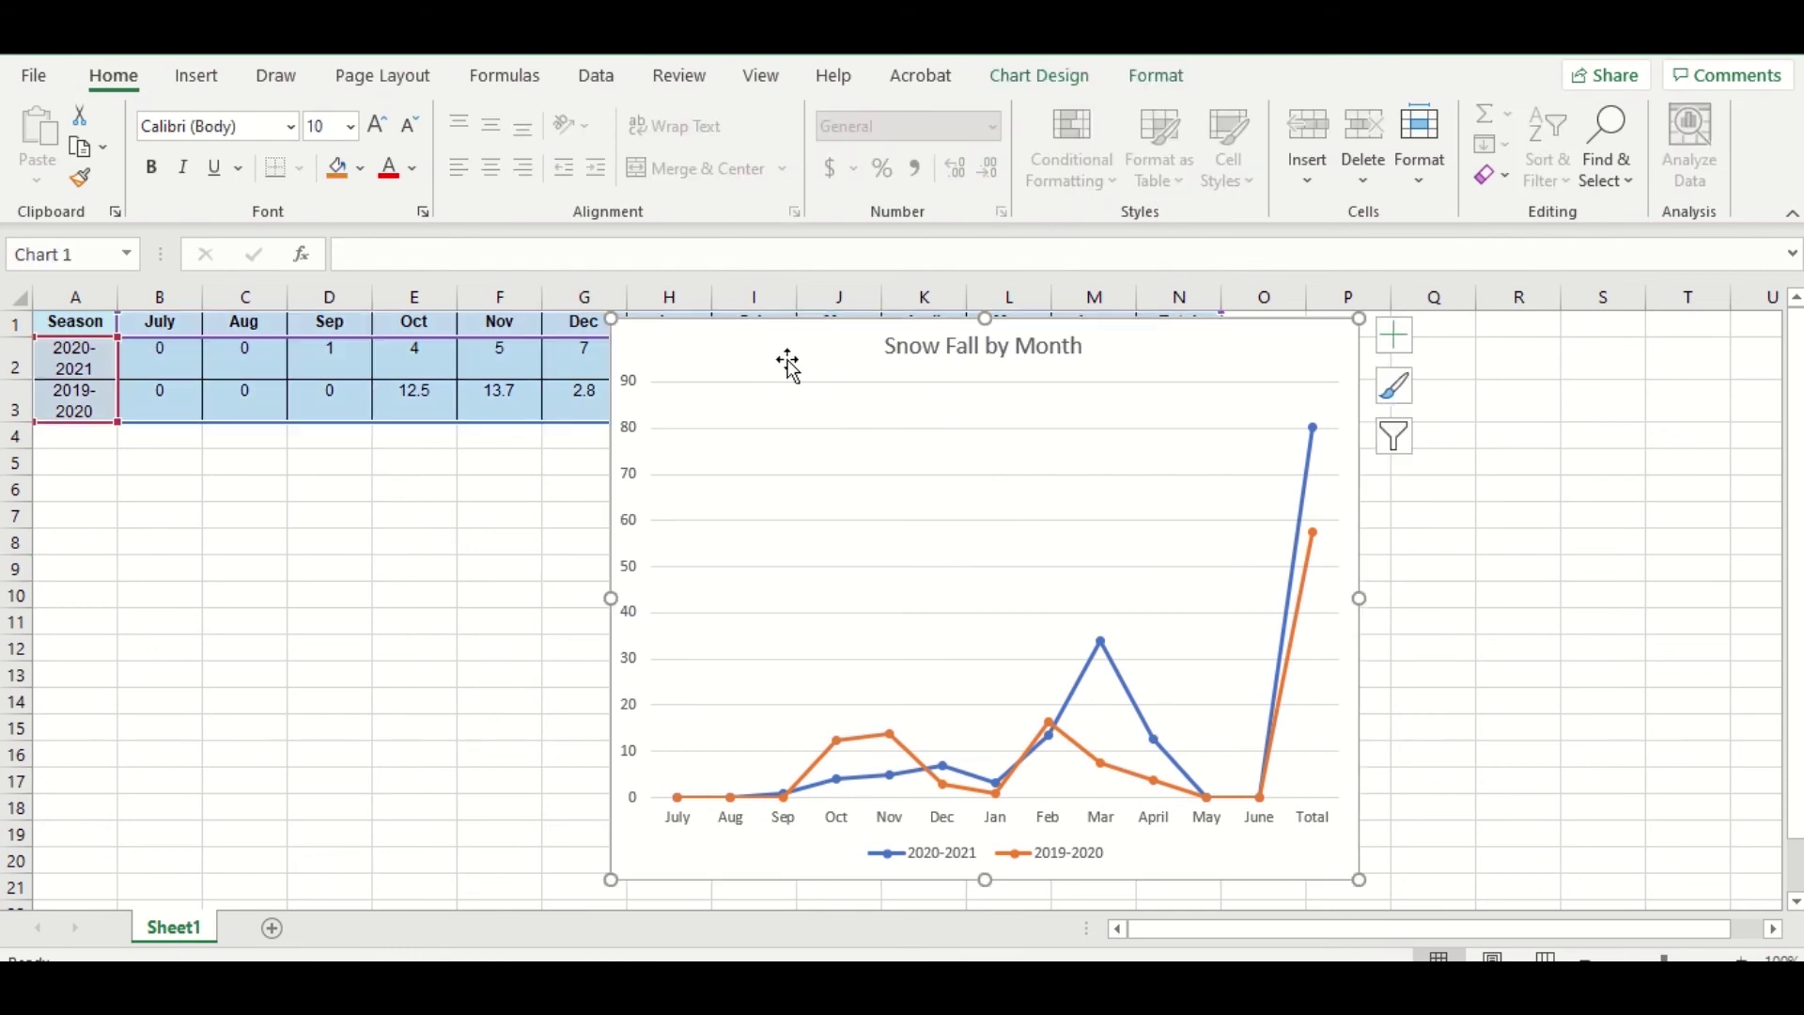
pyautogui.click(1072, 78)
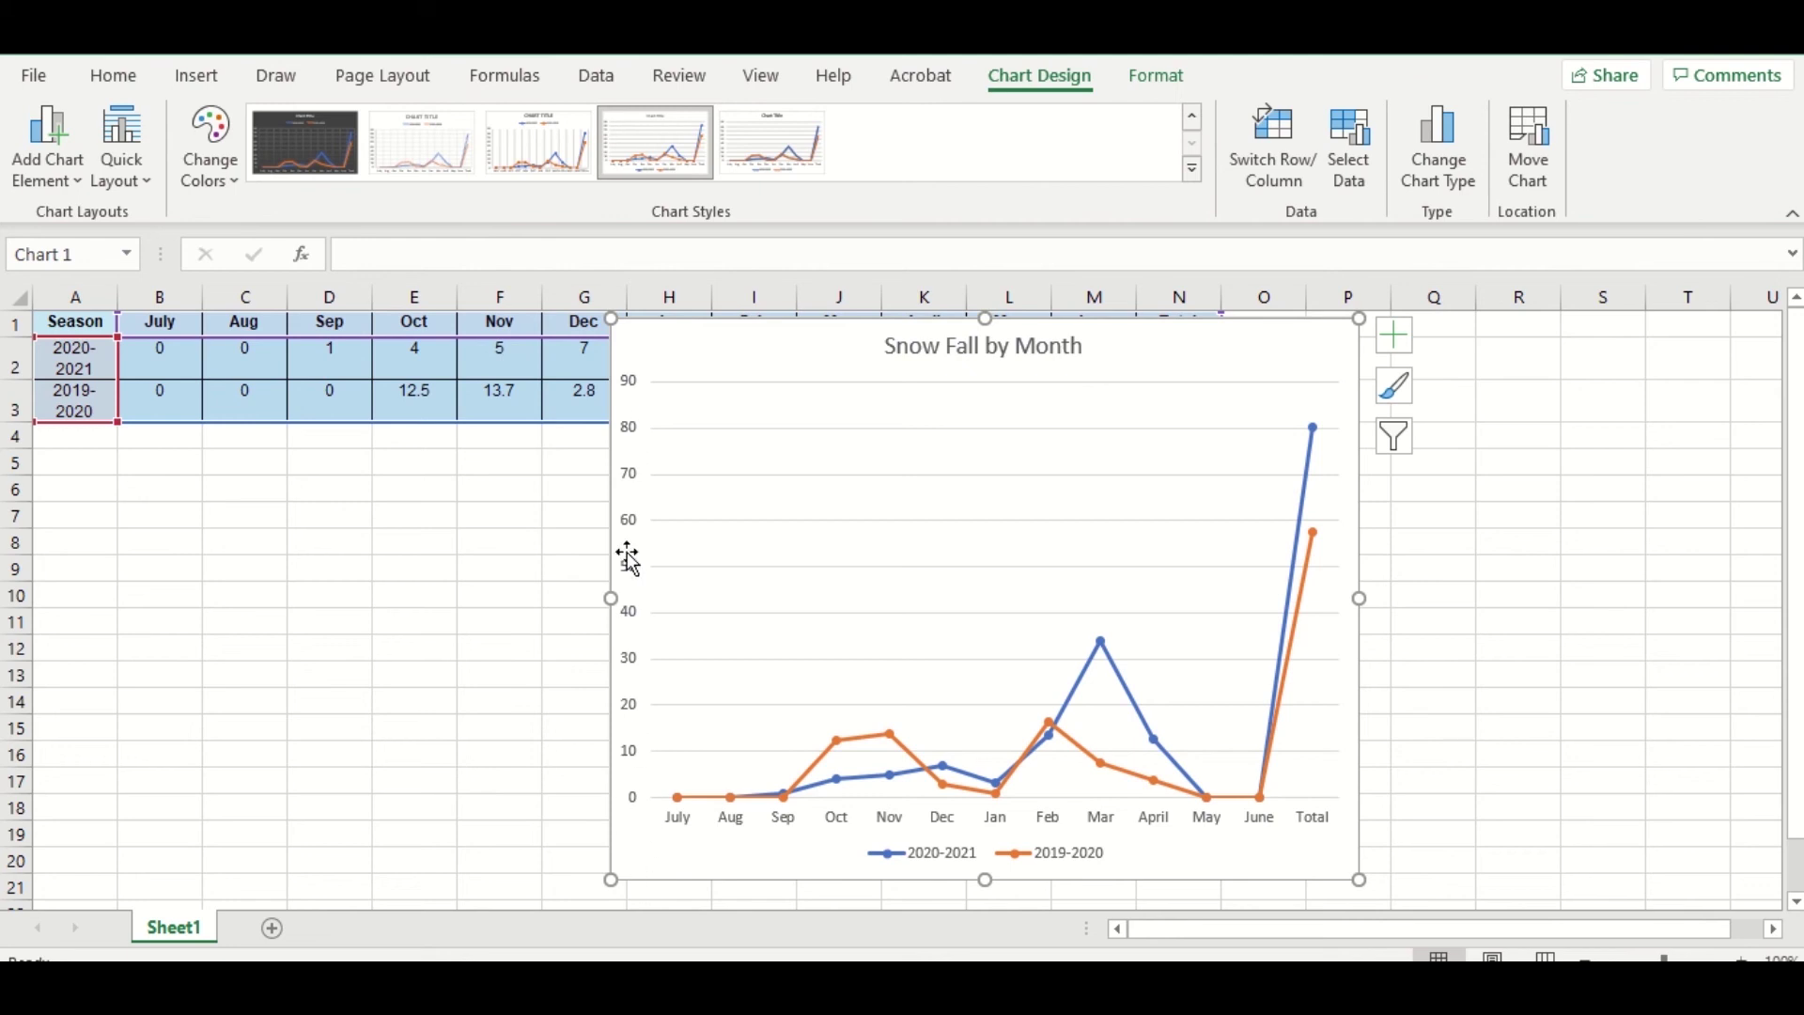
# - Add a Primary Vertical axis title reading 'amount in inches', then reselect the chart
pyautogui.click(64, 181)
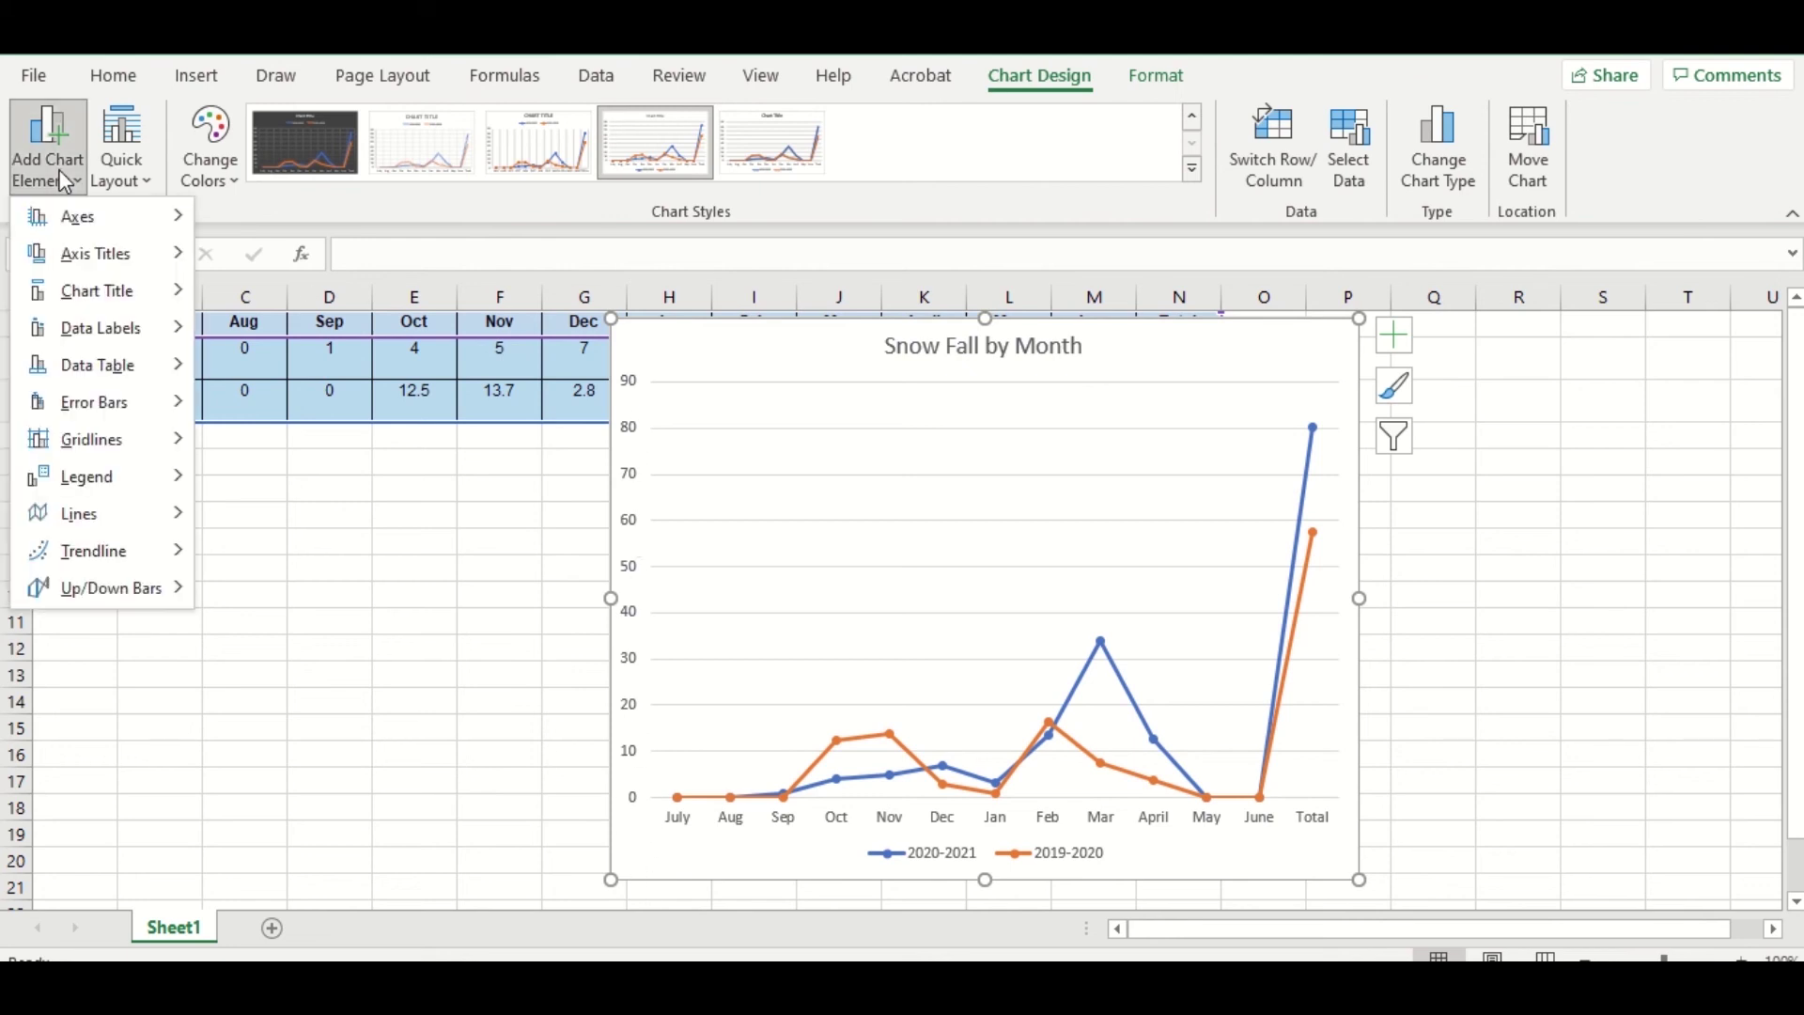
pyautogui.moveTo(120, 261)
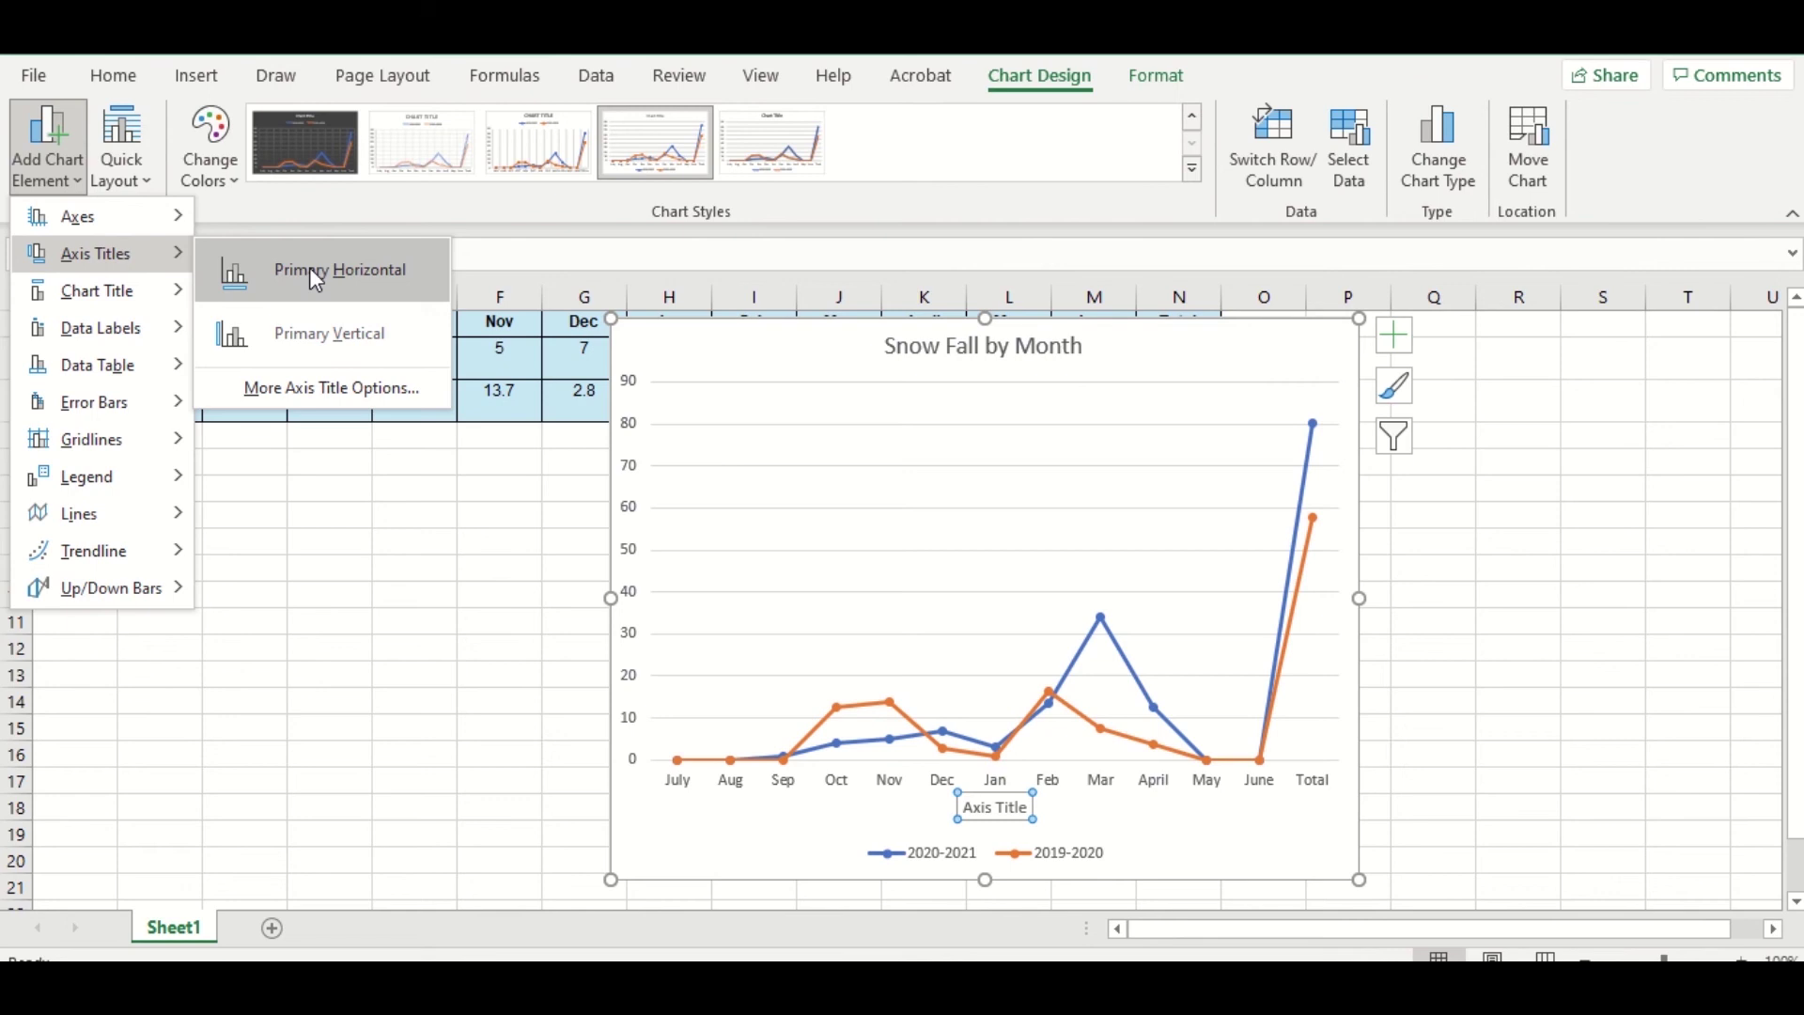
pyautogui.click(329, 334)
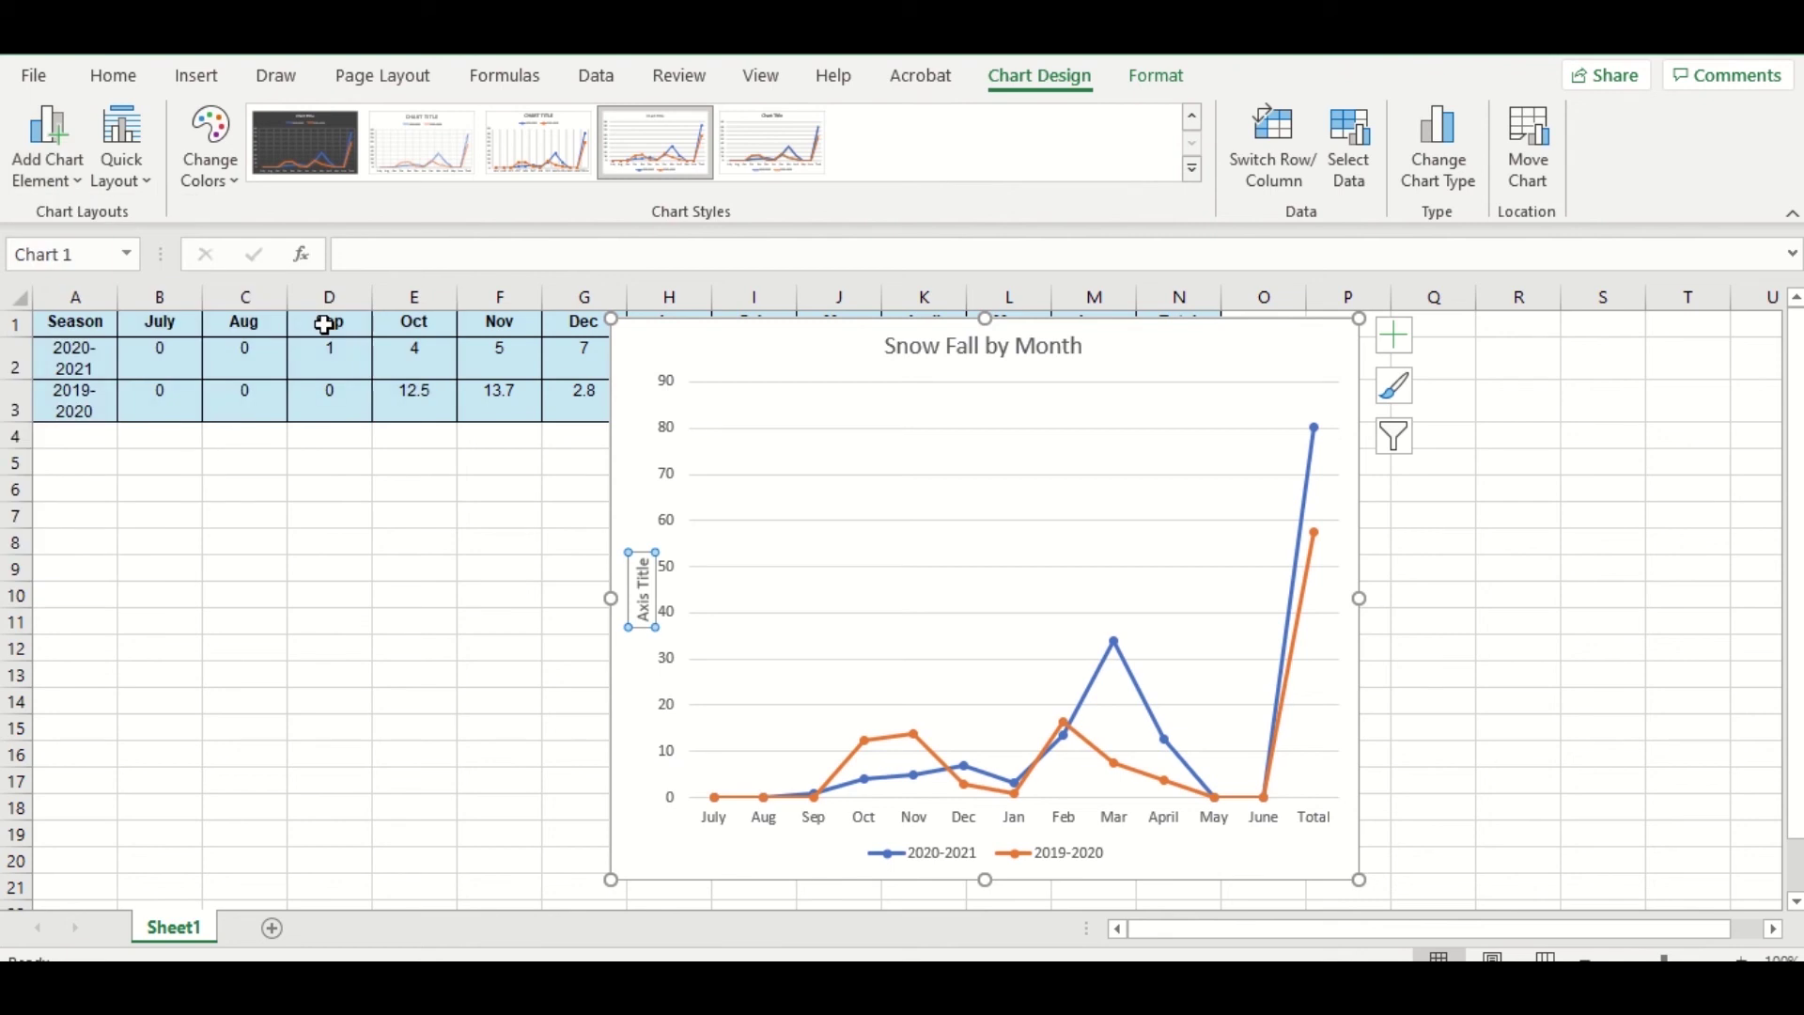
pyautogui.tripleClick(646, 610)
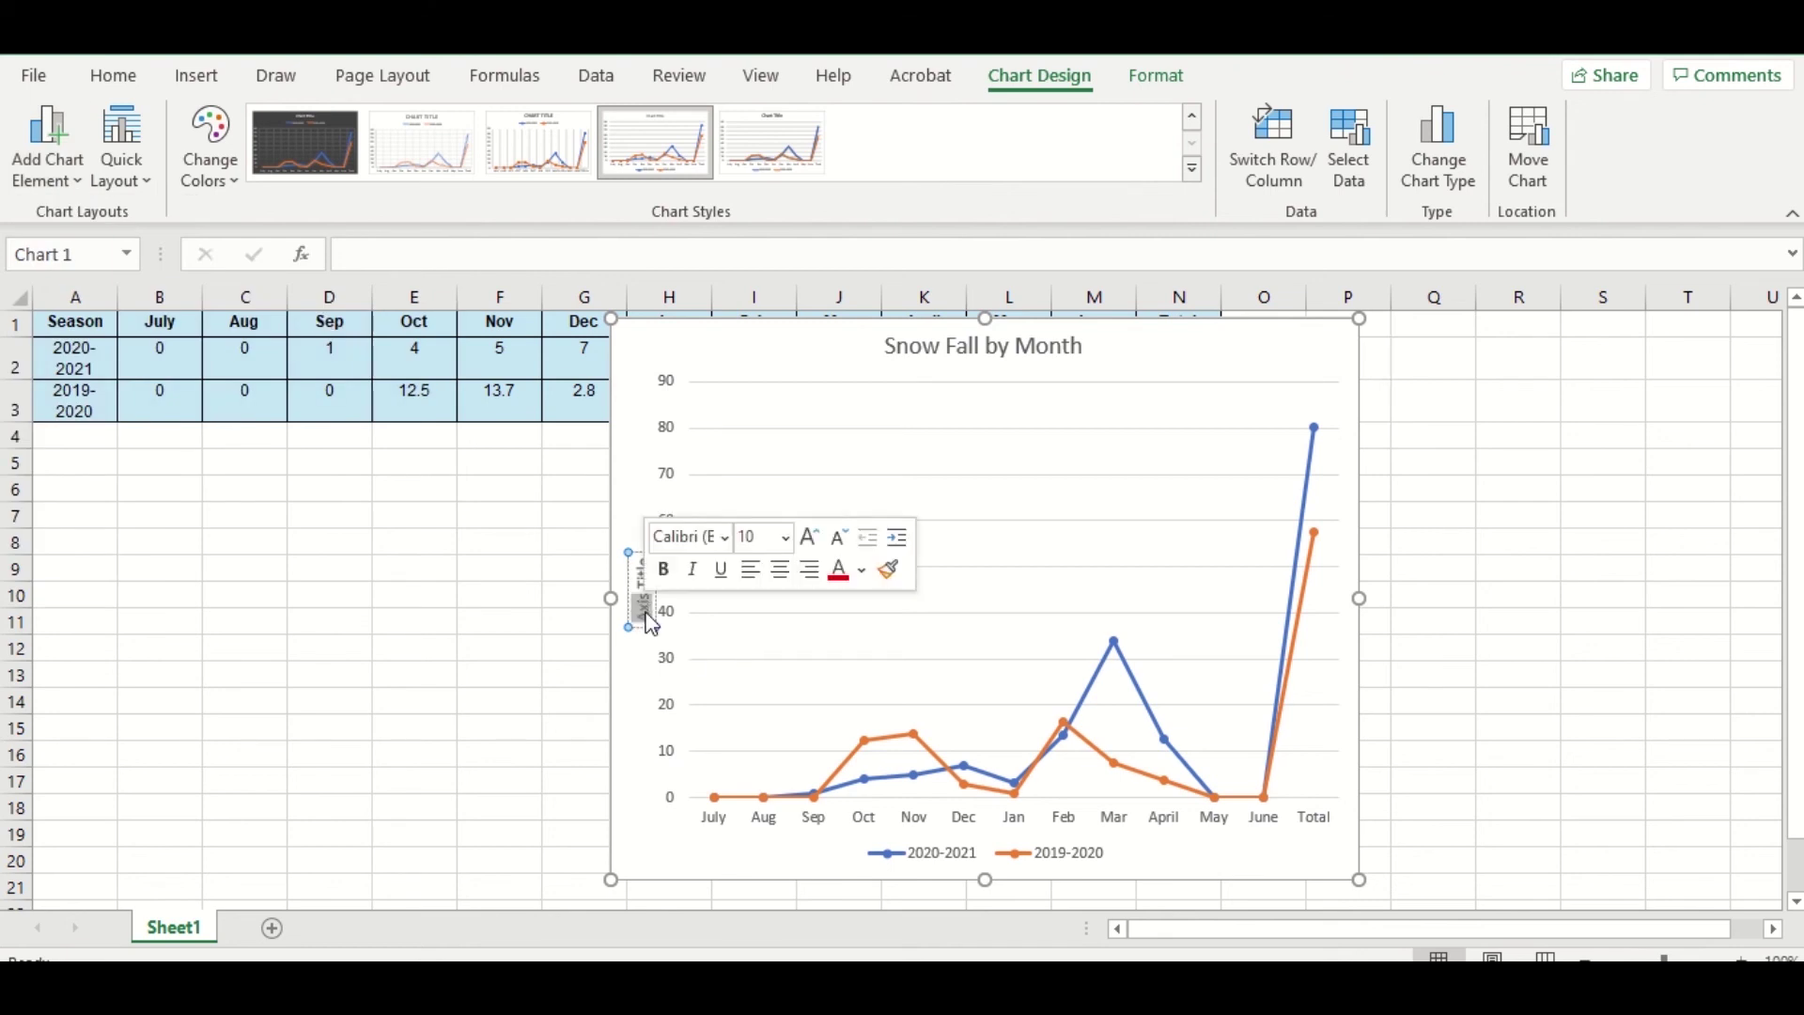
pyautogui.write('amount in in')
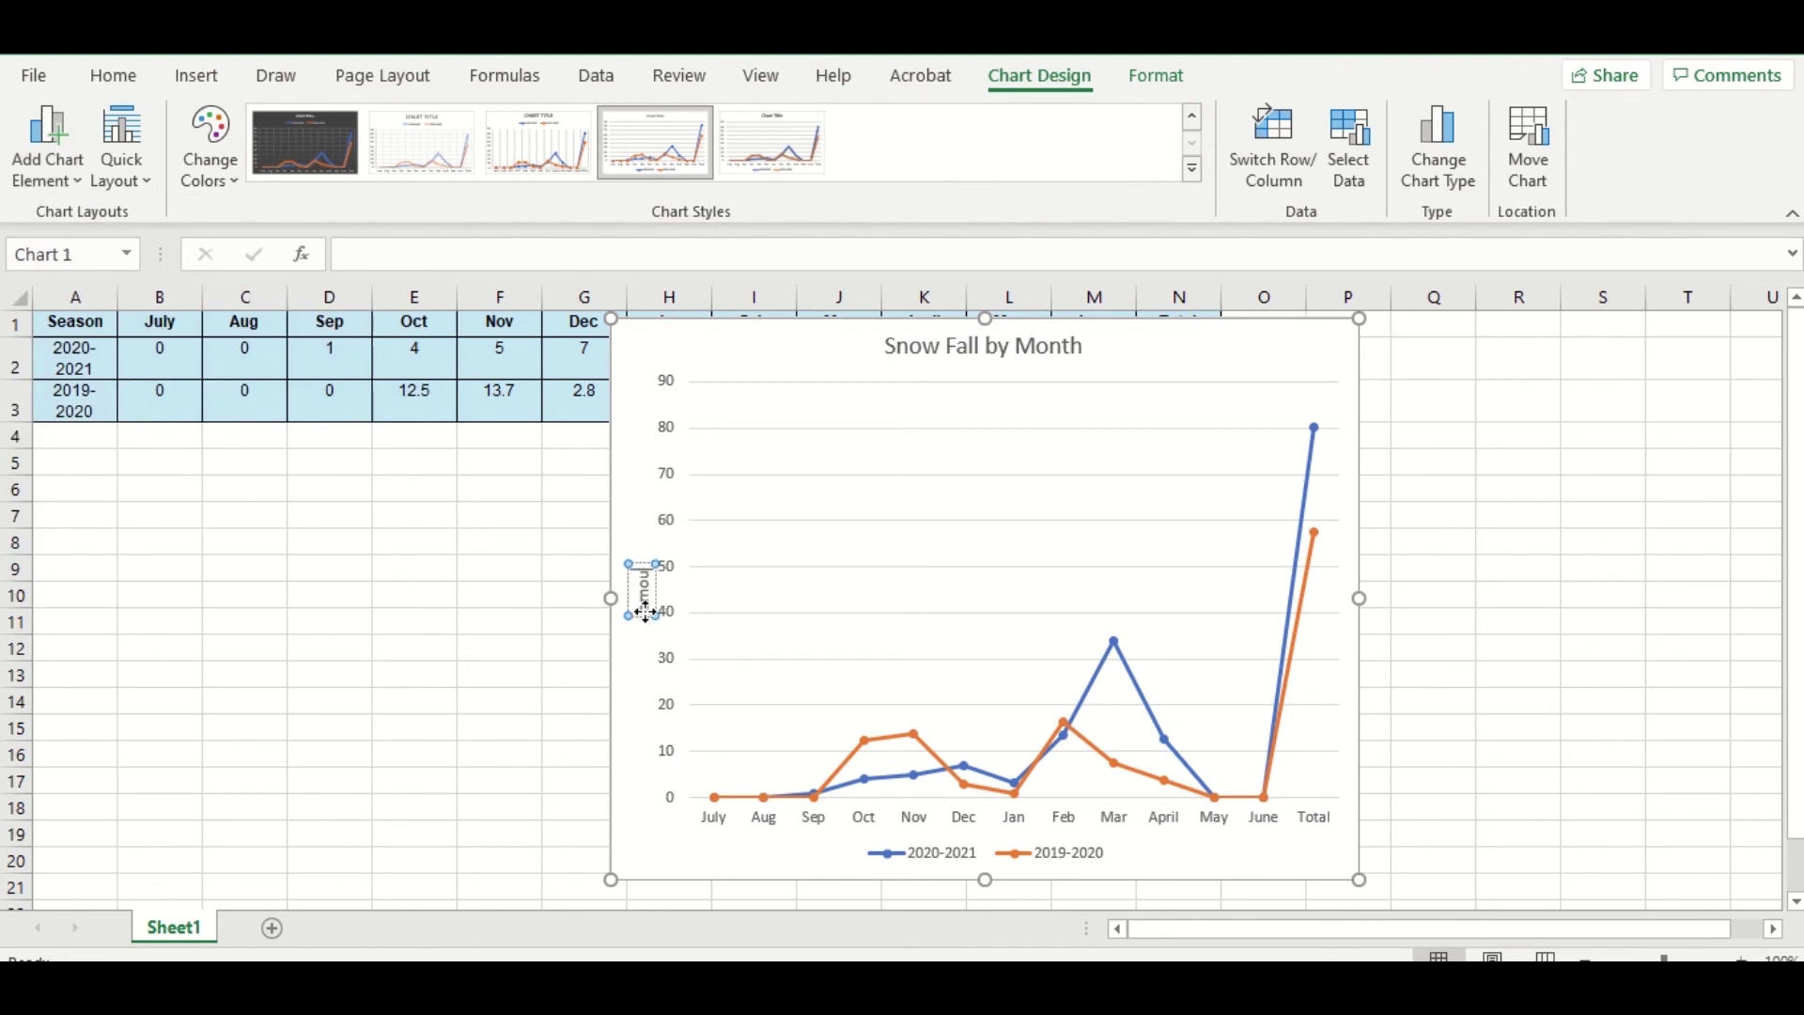
pyautogui.write('ches')
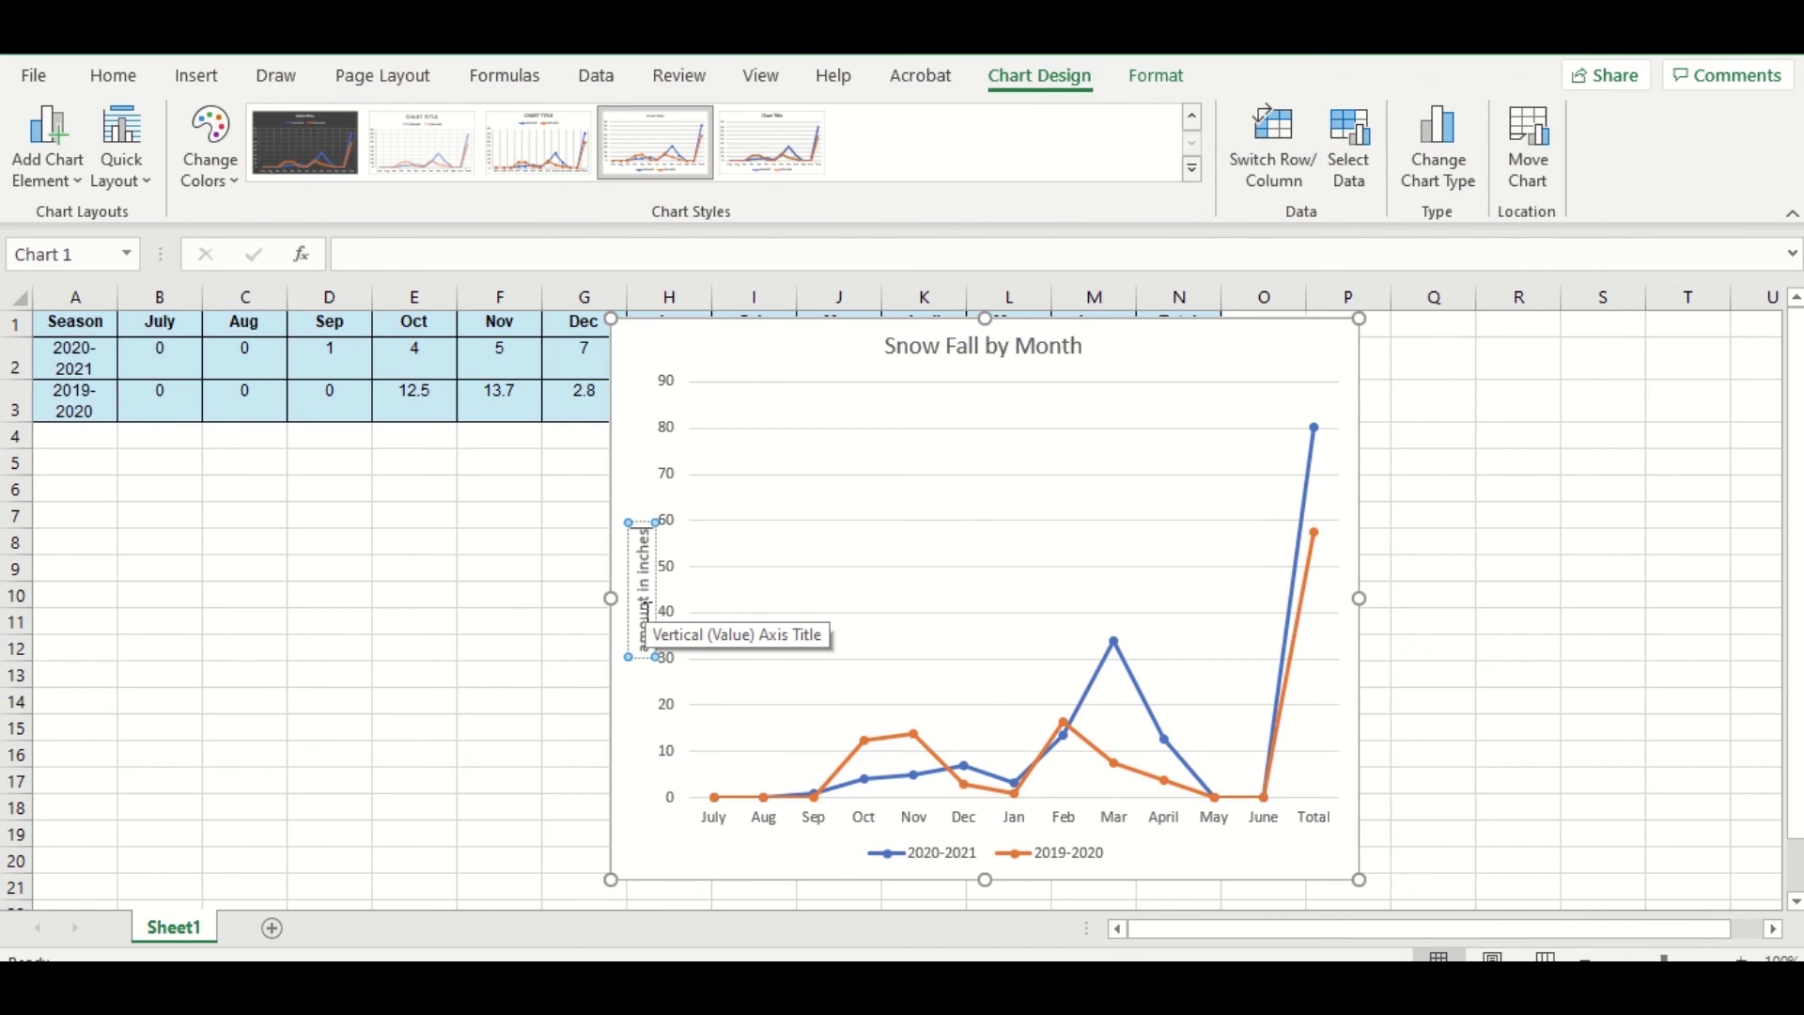
pyautogui.click(423, 594)
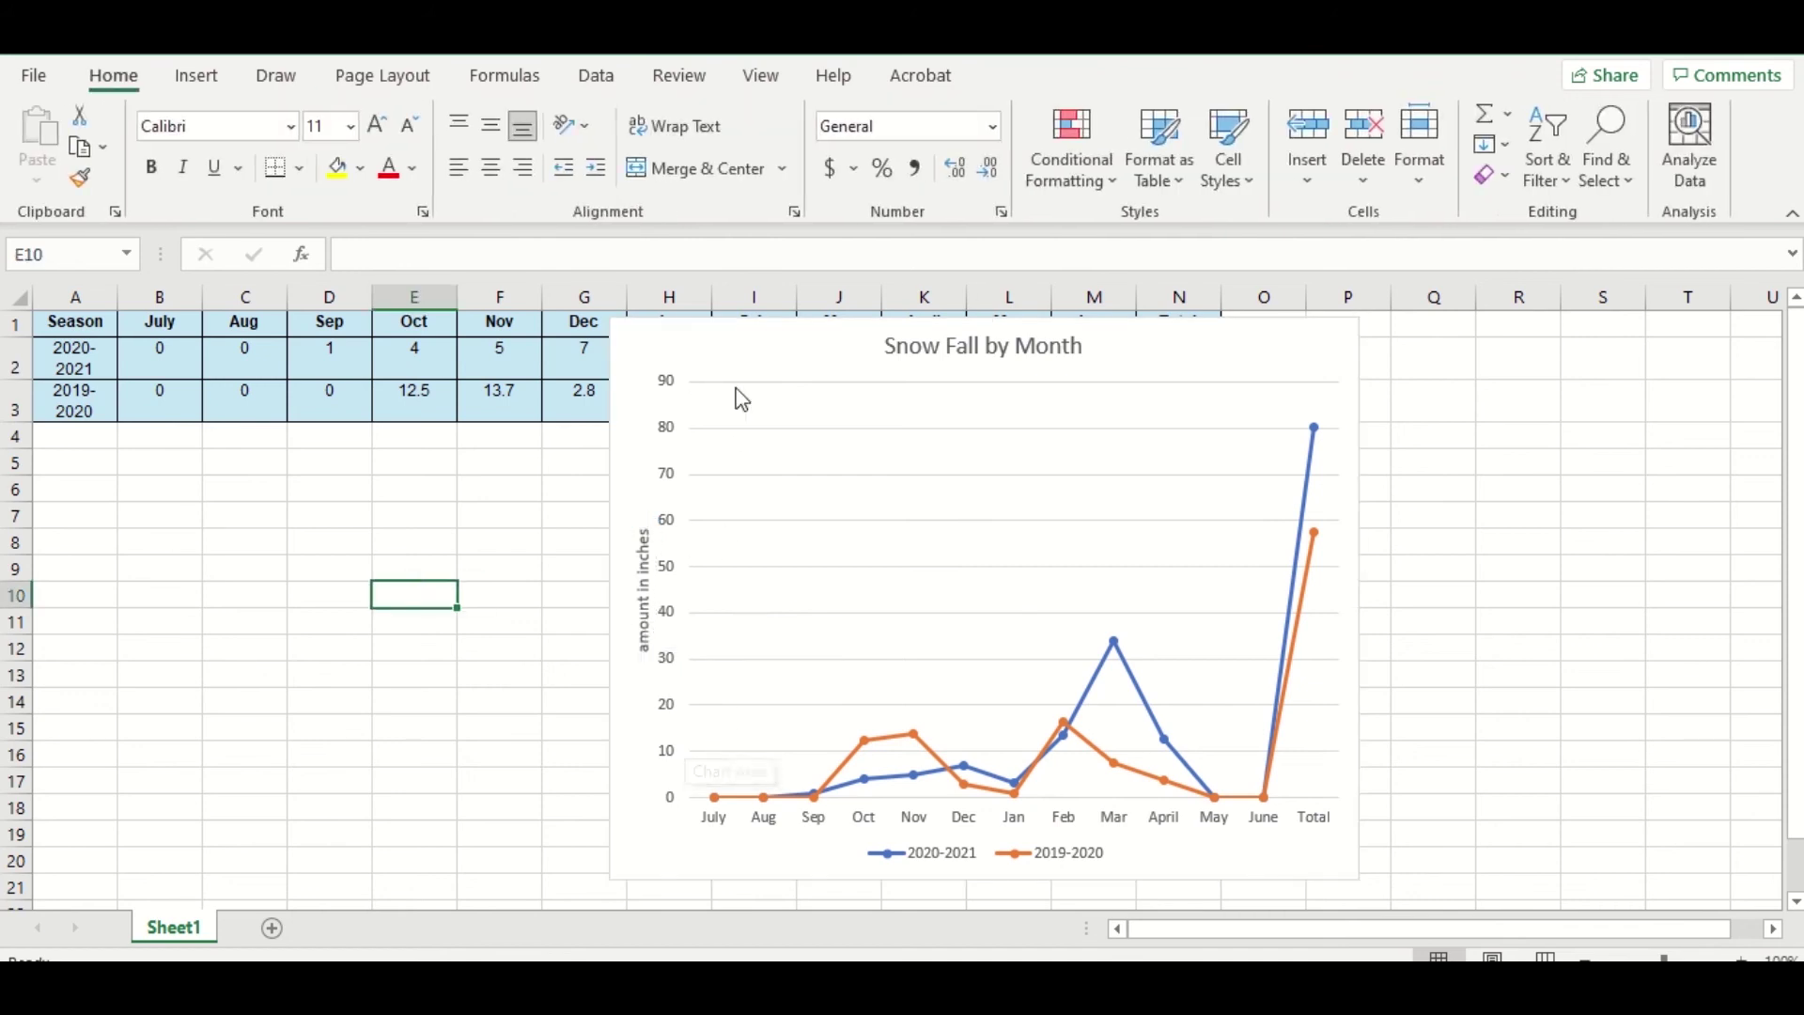
pyautogui.click(749, 363)
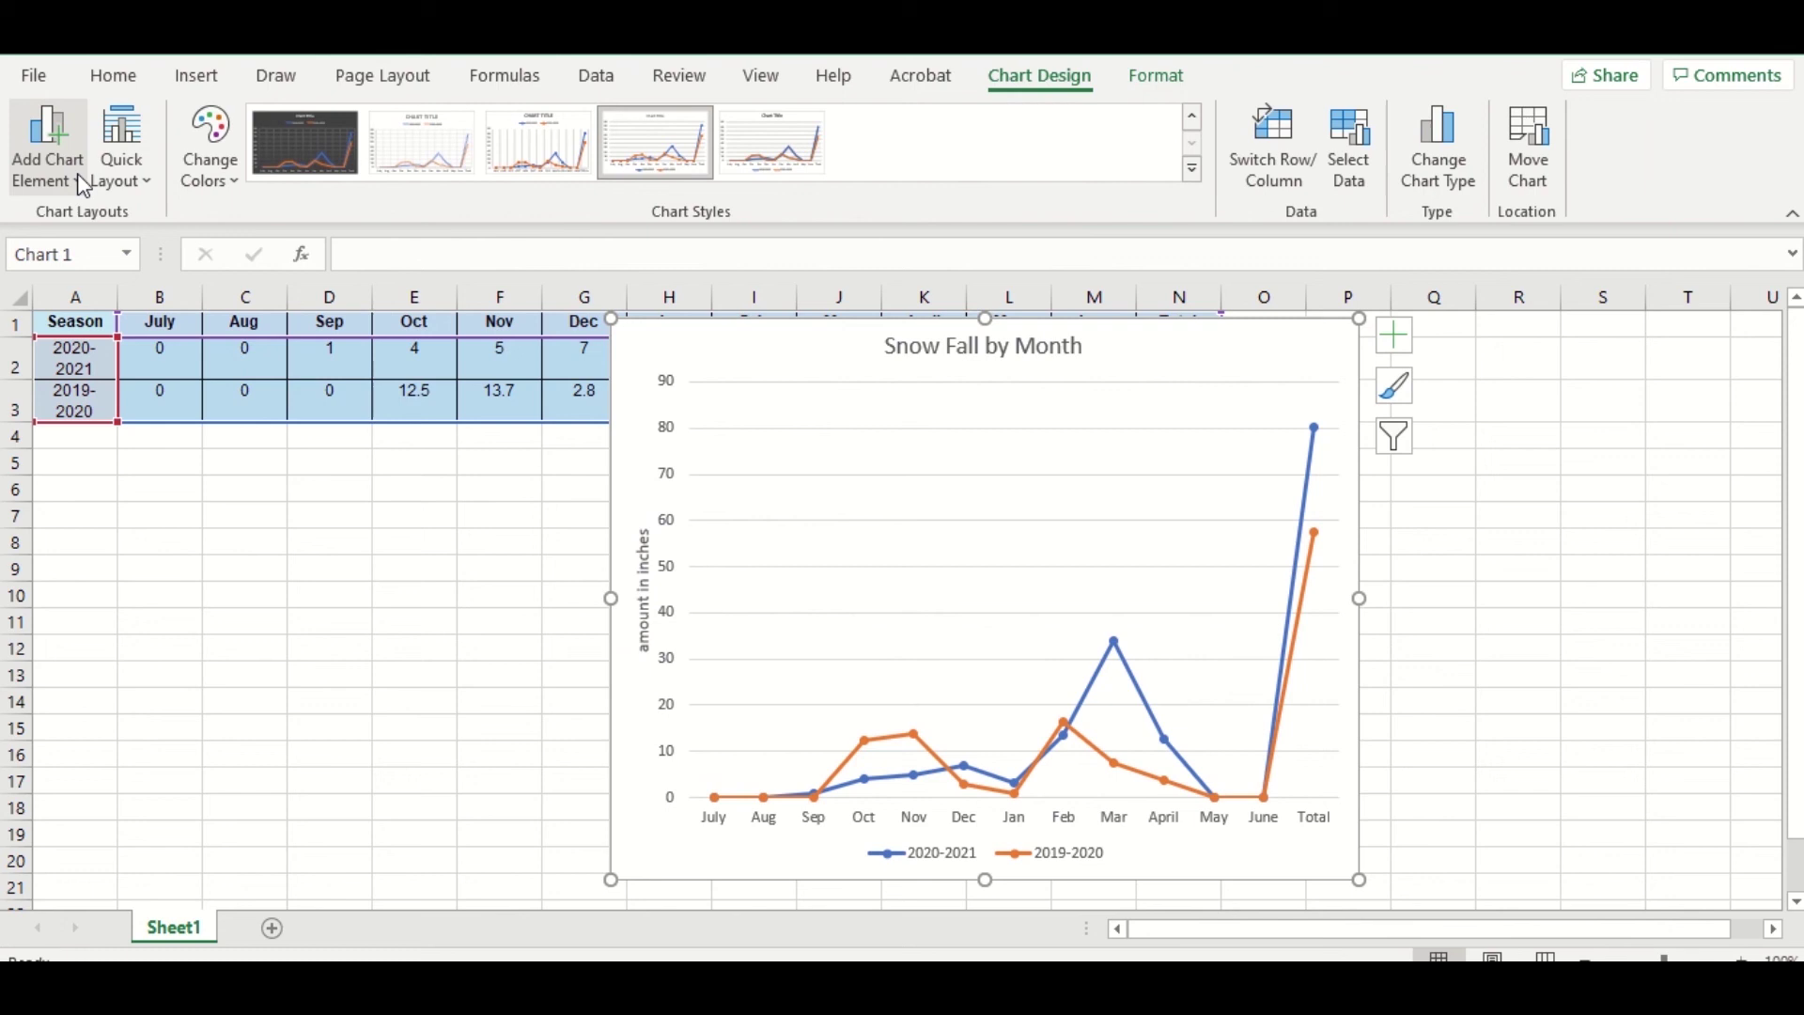
pyautogui.click(70, 177)
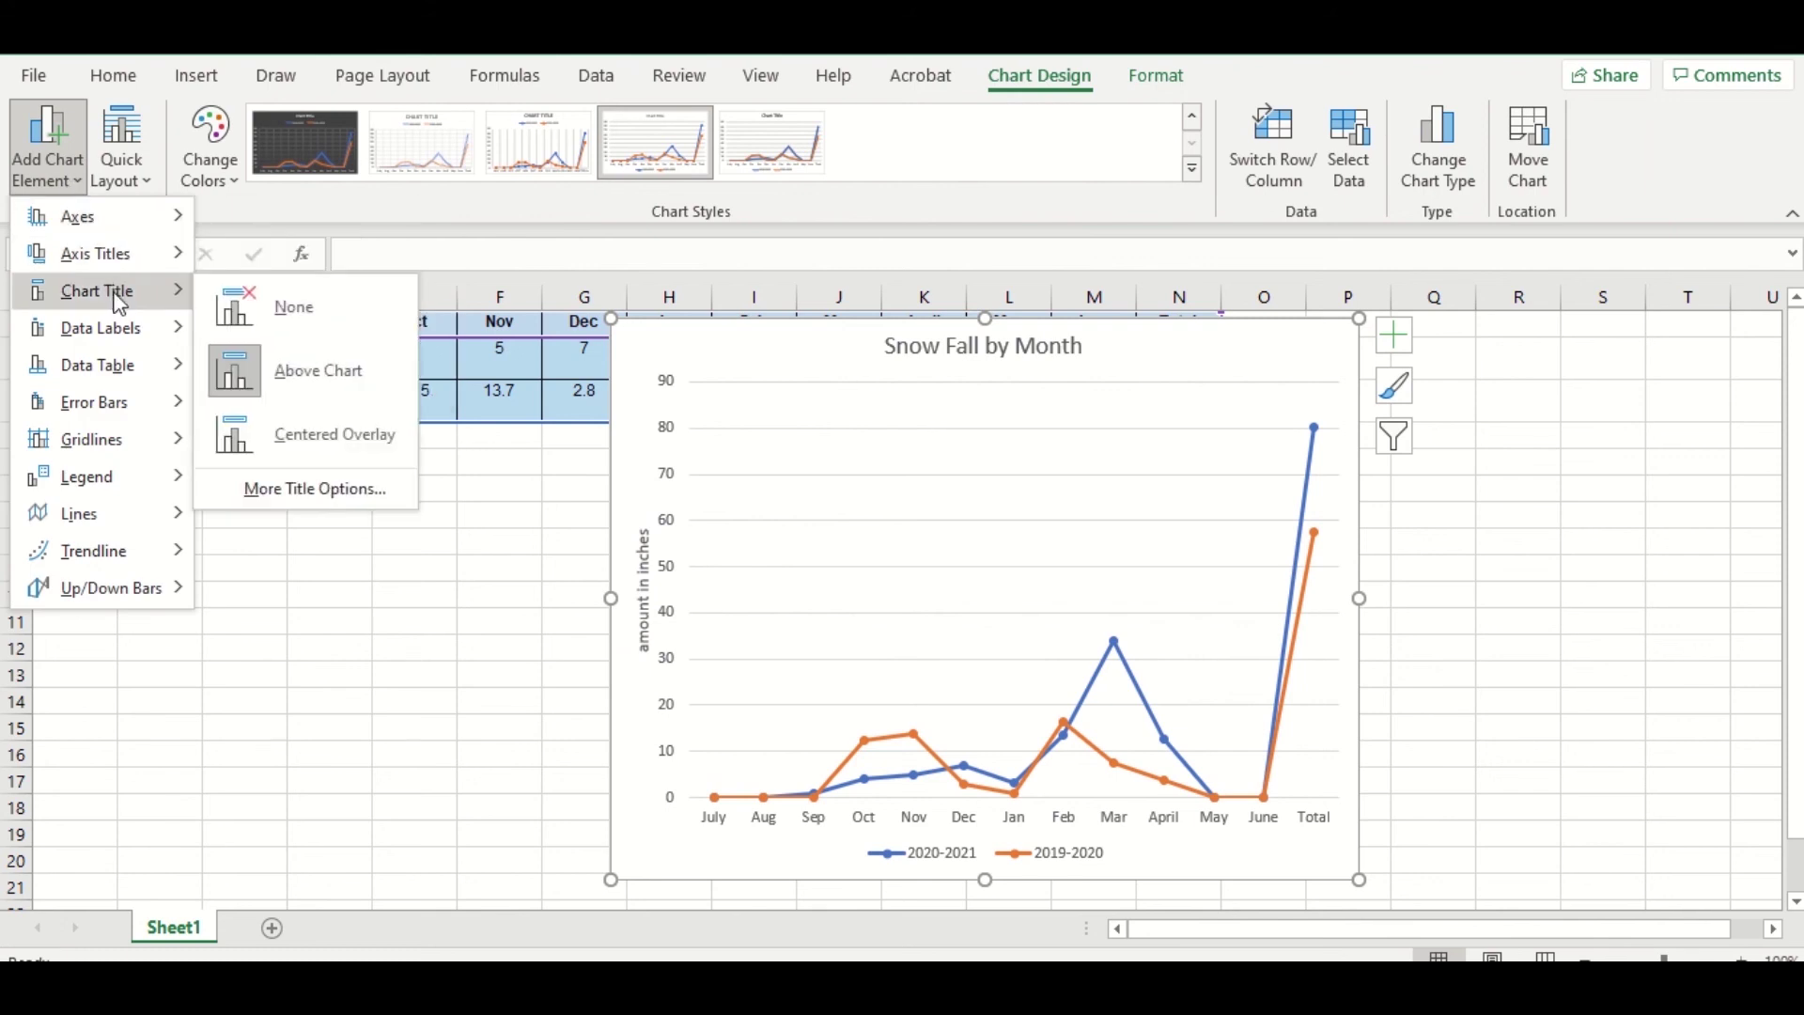
pyautogui.moveTo(130, 336)
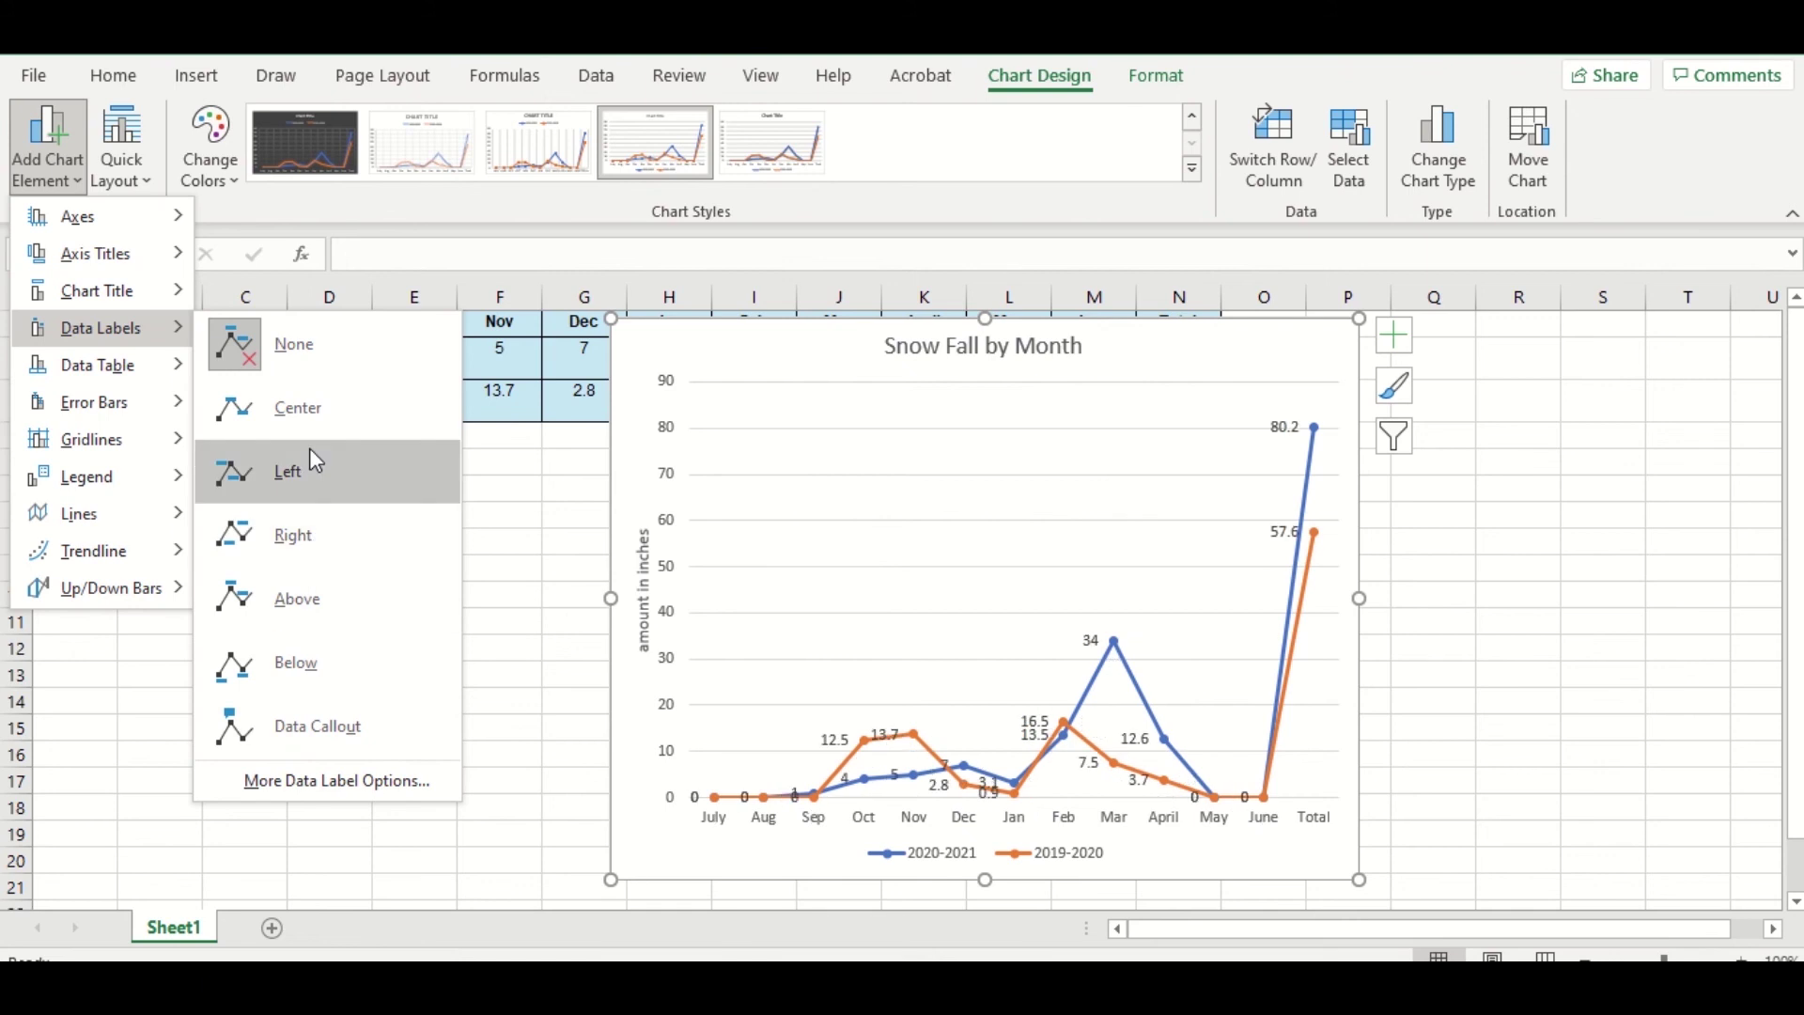
pyautogui.moveTo(99, 368)
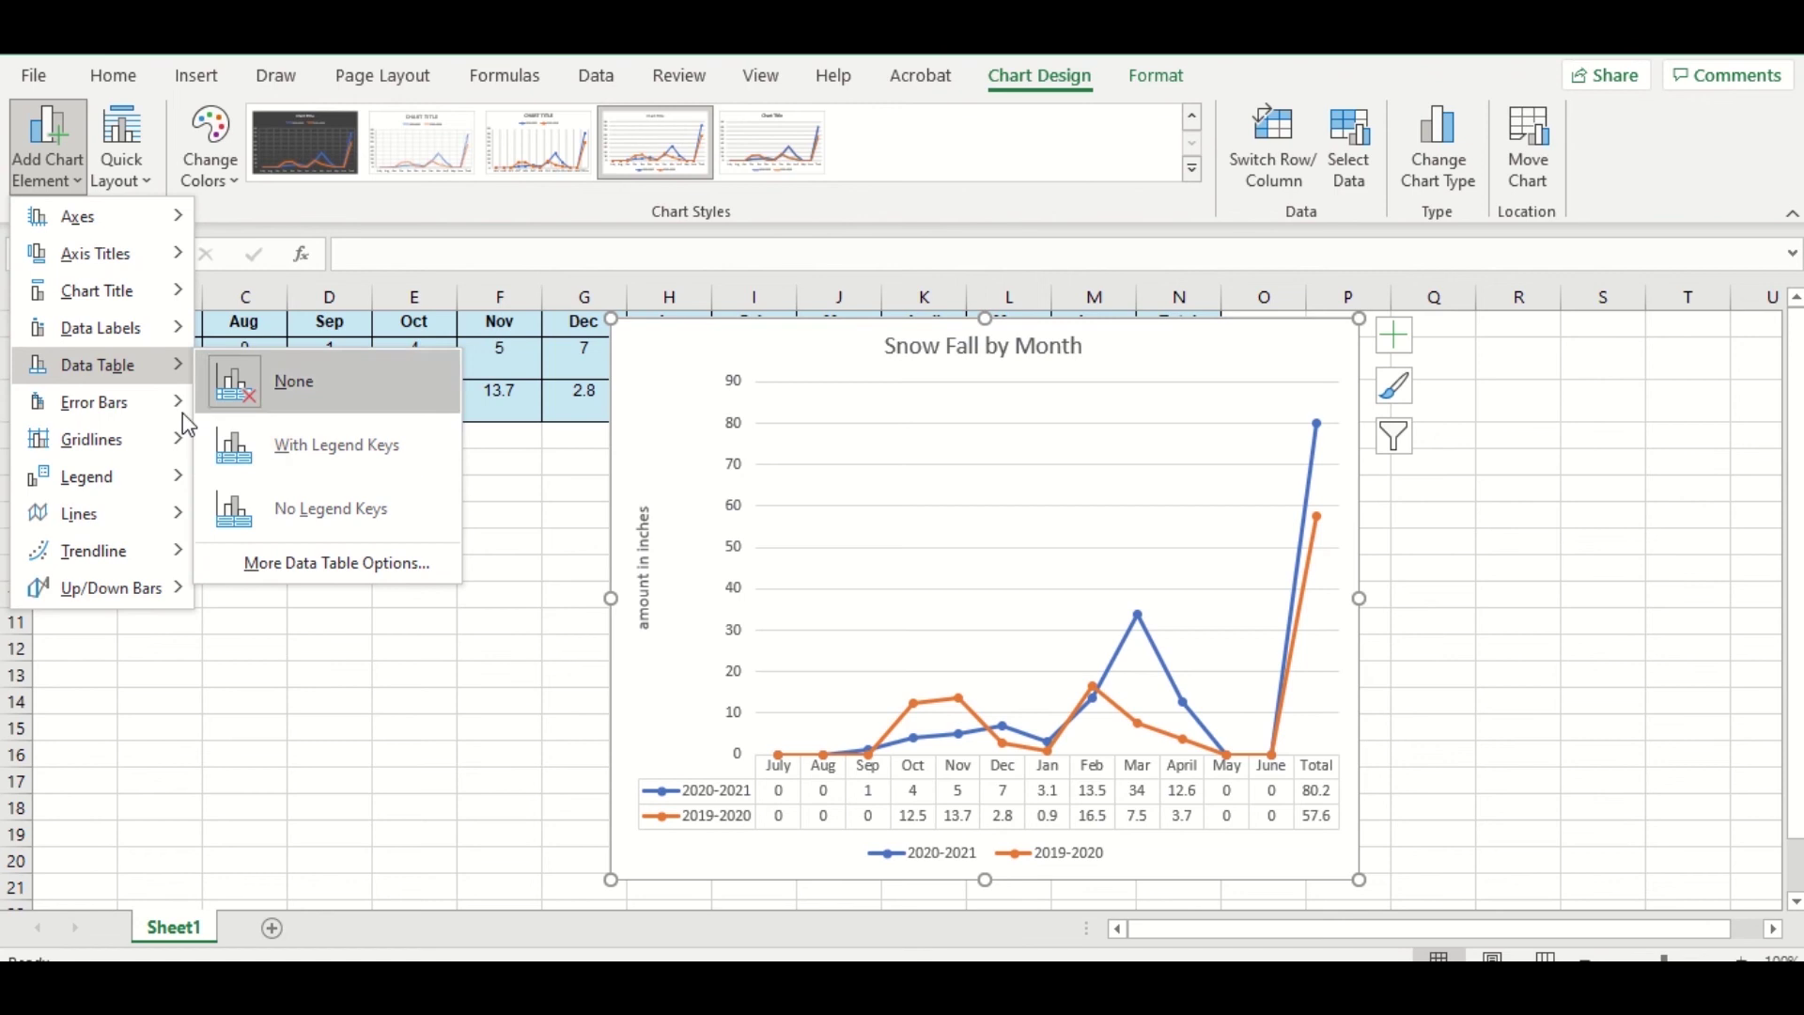
pyautogui.moveTo(162, 422)
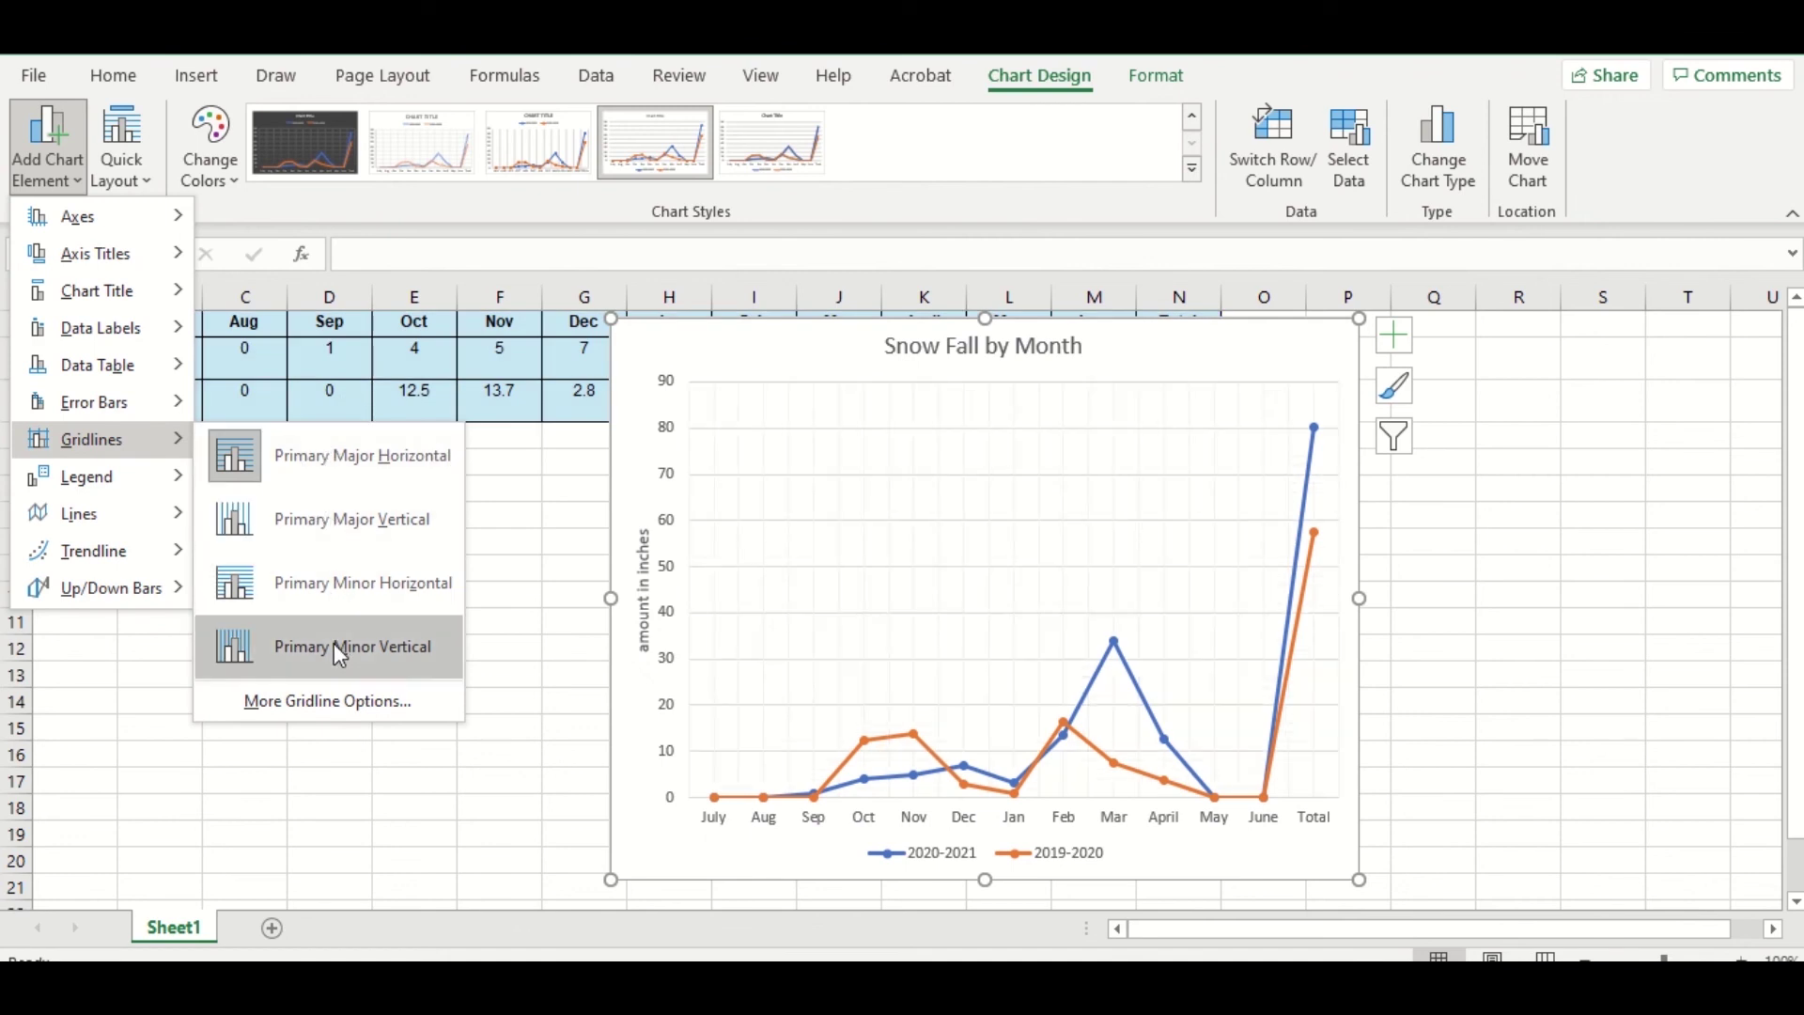
pyautogui.moveTo(148, 496)
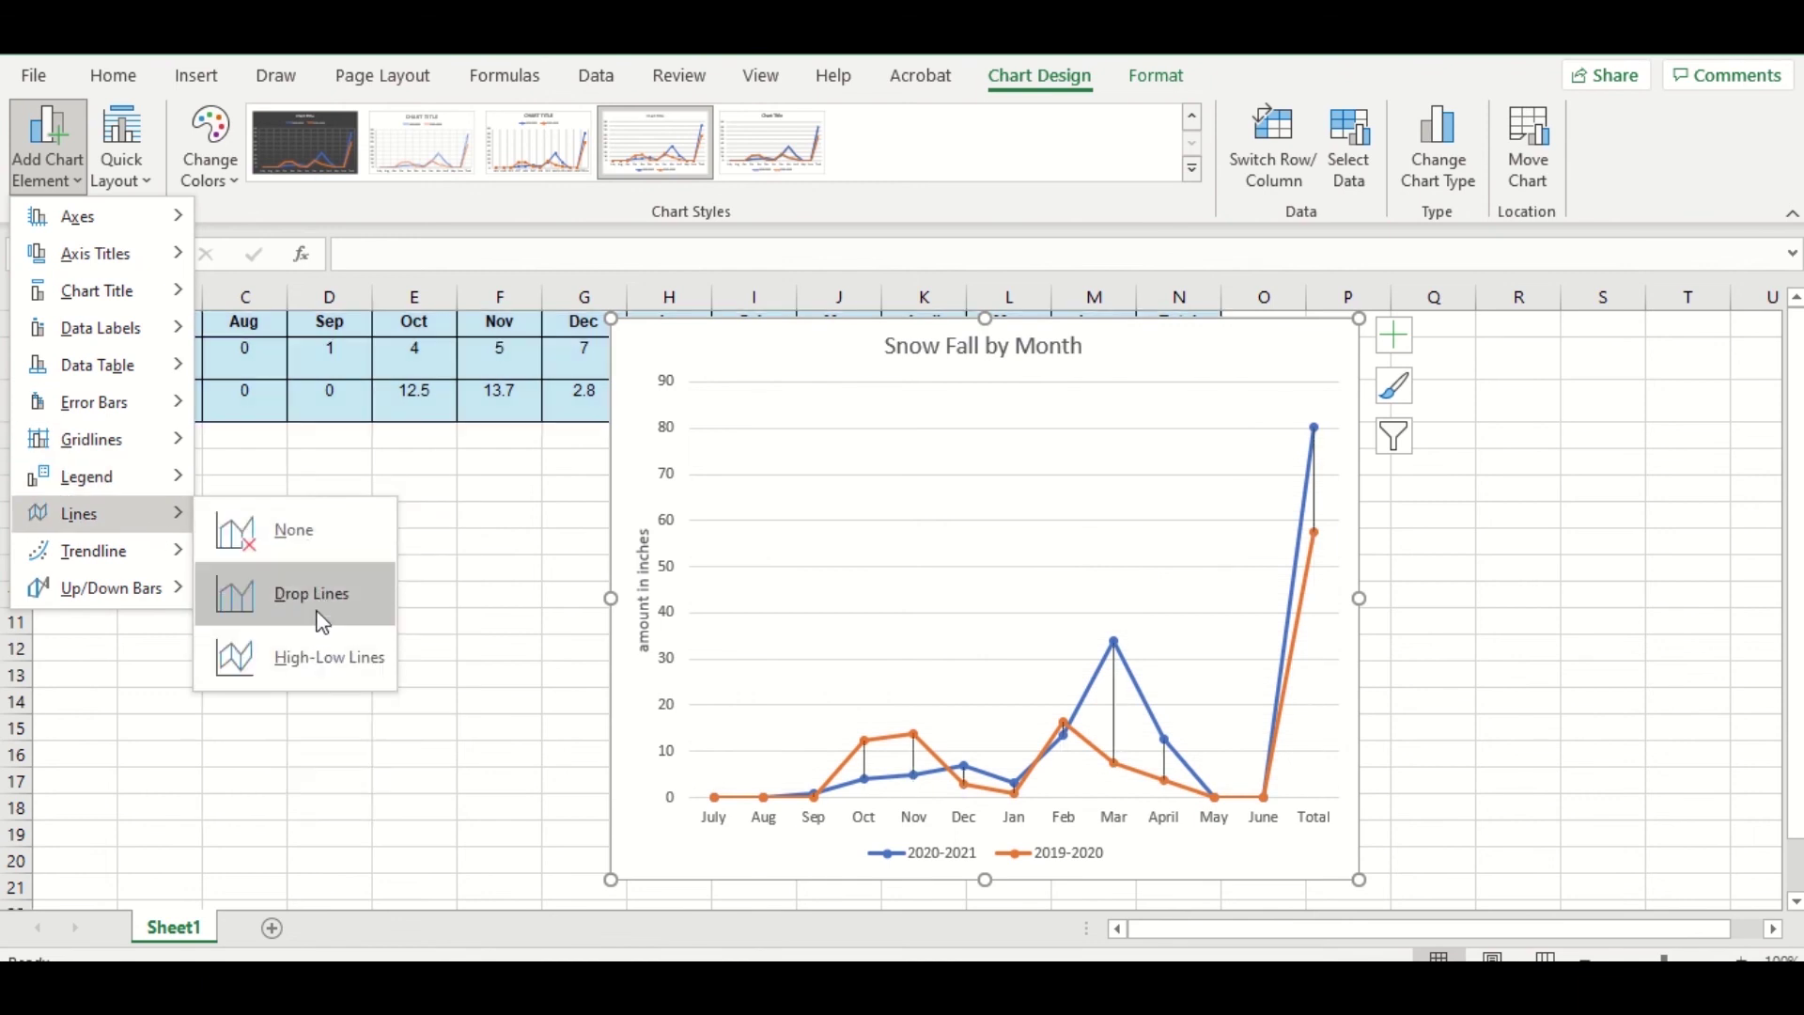
pyautogui.moveTo(155, 566)
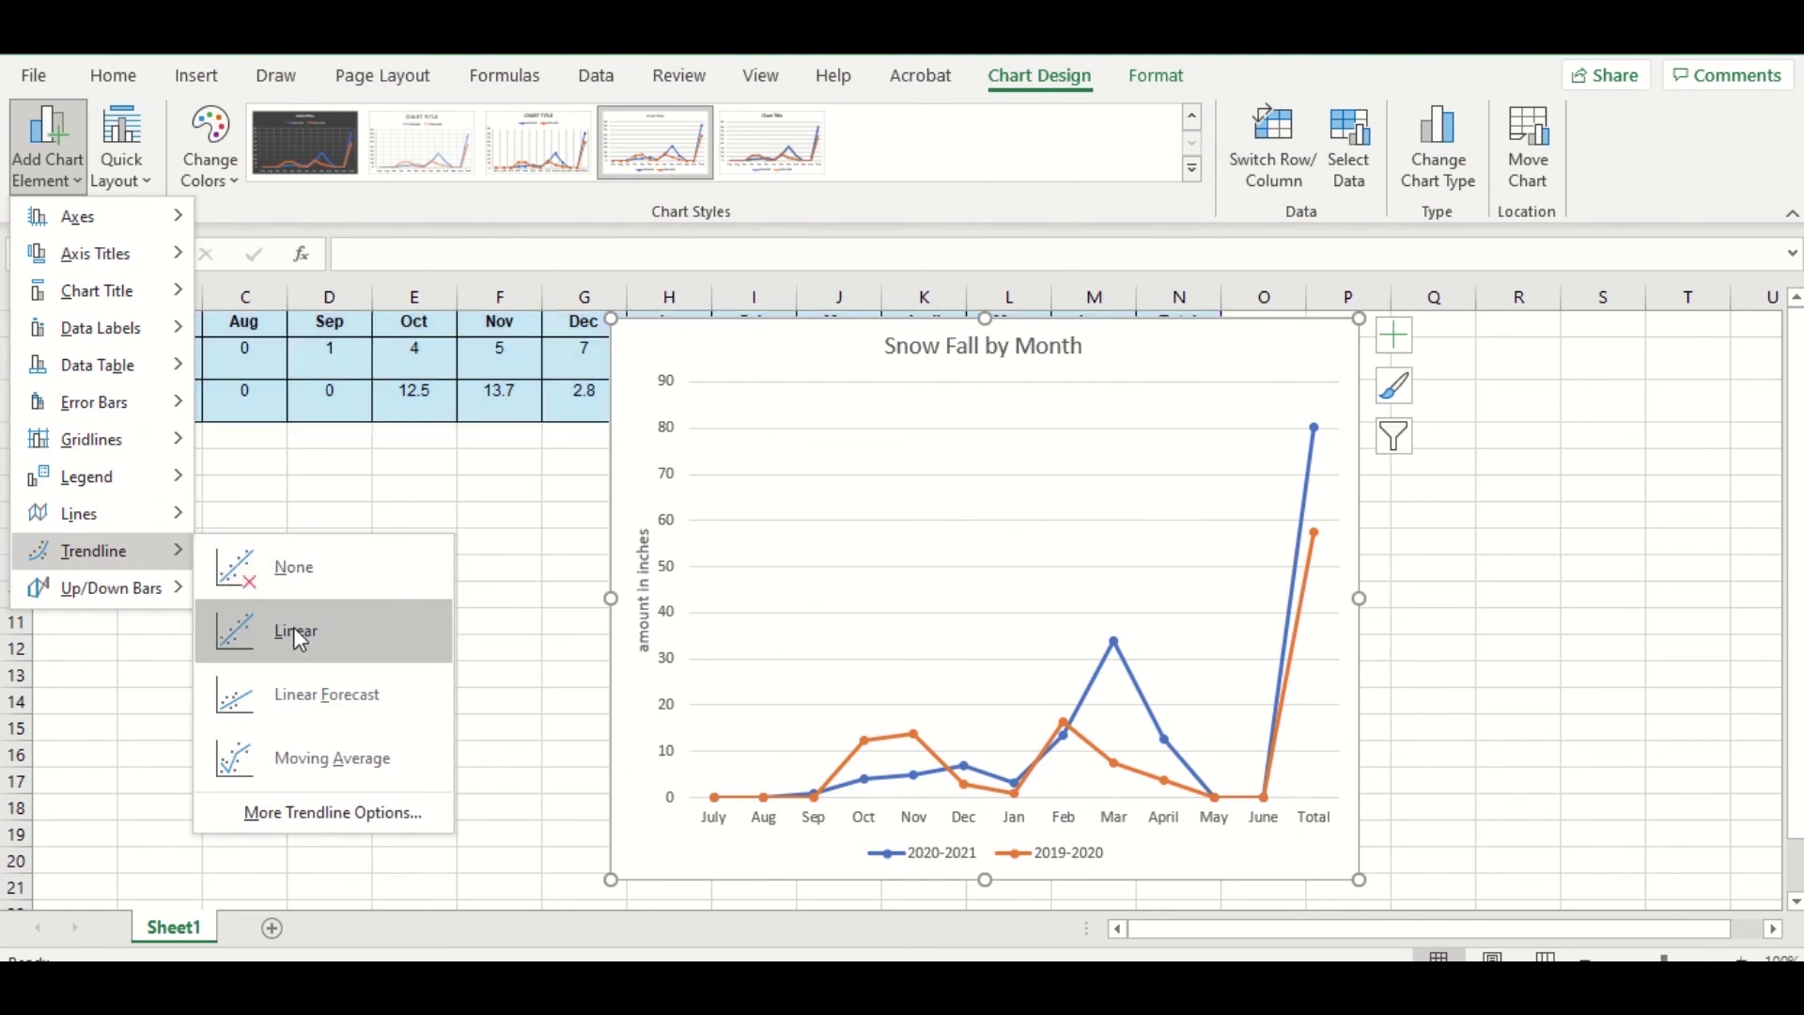
pyautogui.click(323, 722)
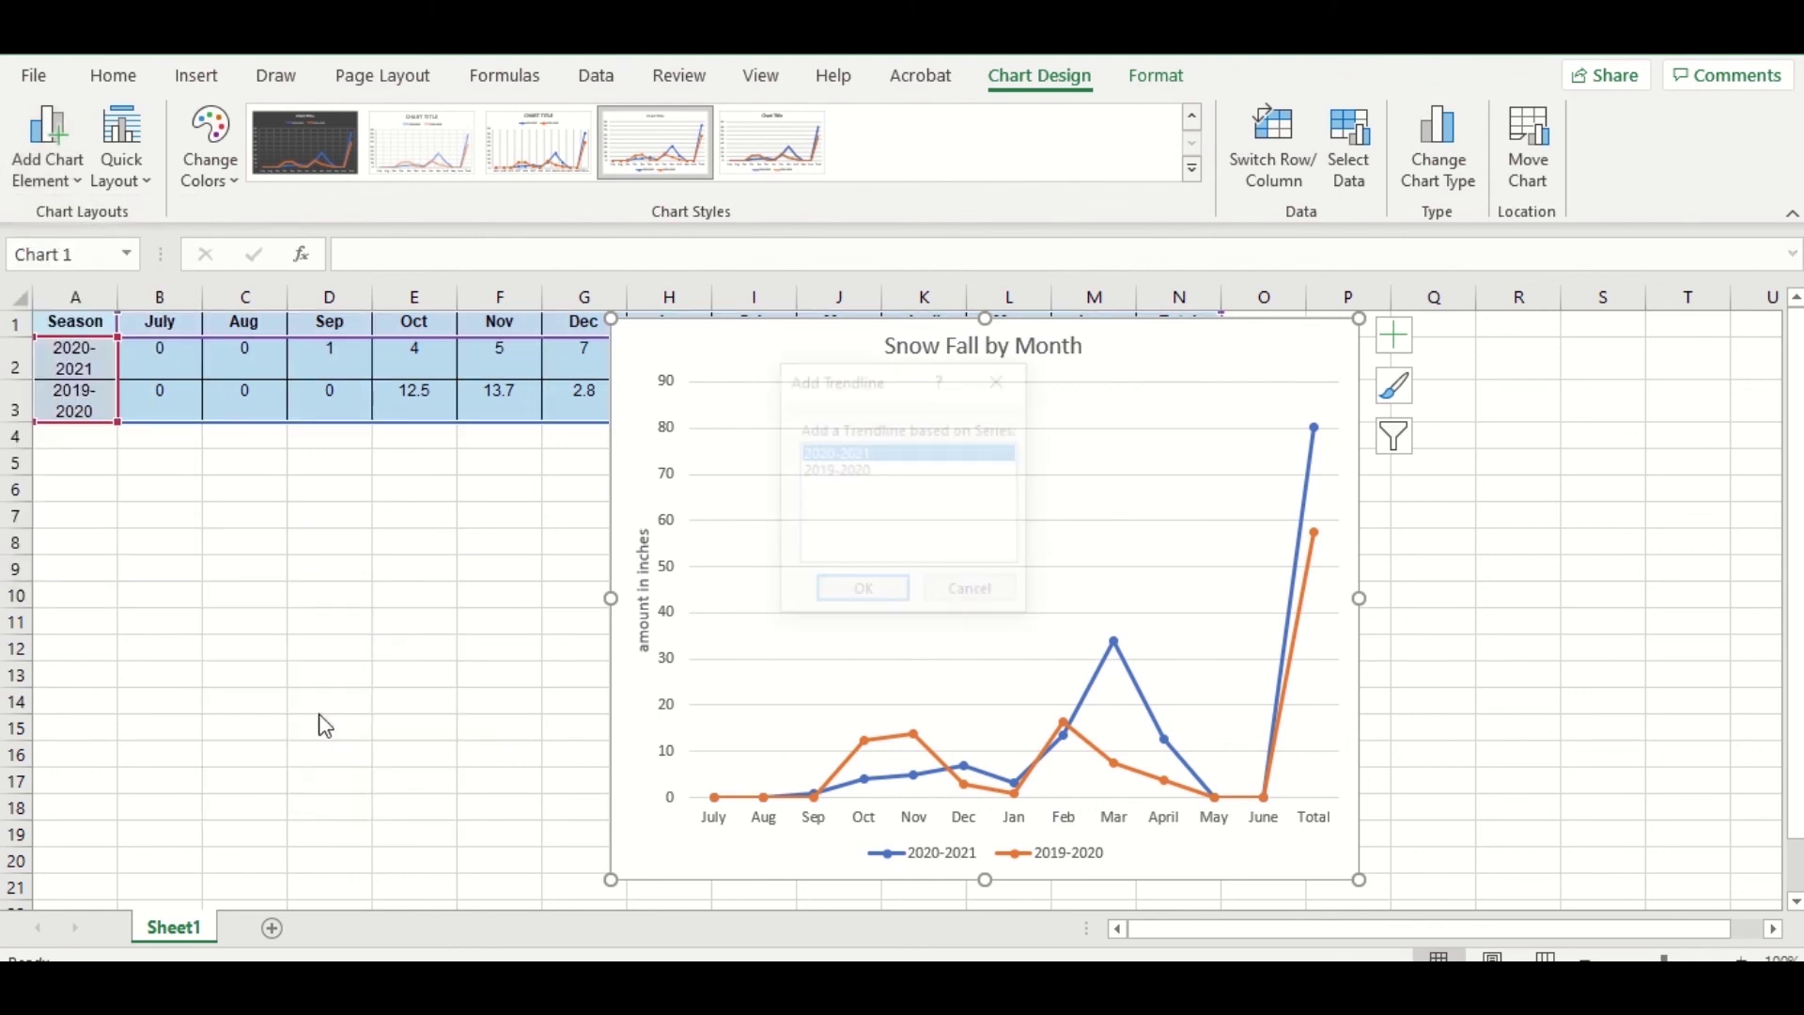
pyautogui.click(864, 595)
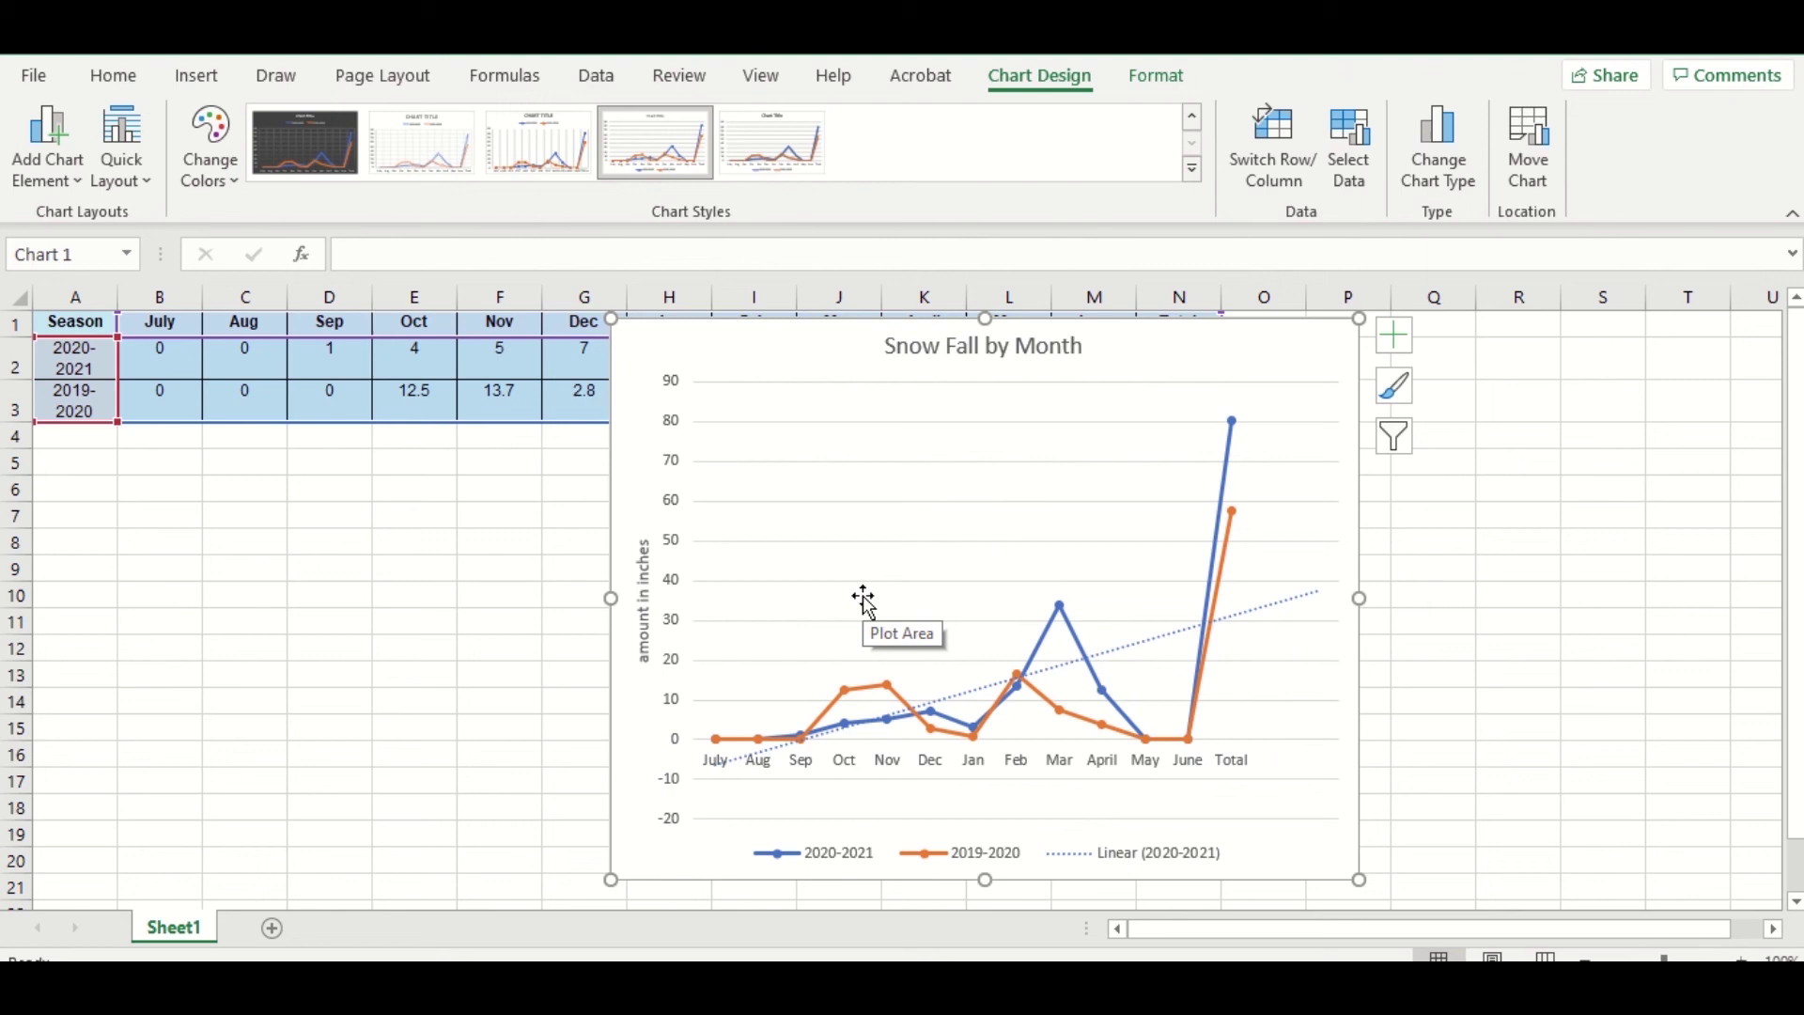
pyautogui.hotkey('ctrl', 'z')
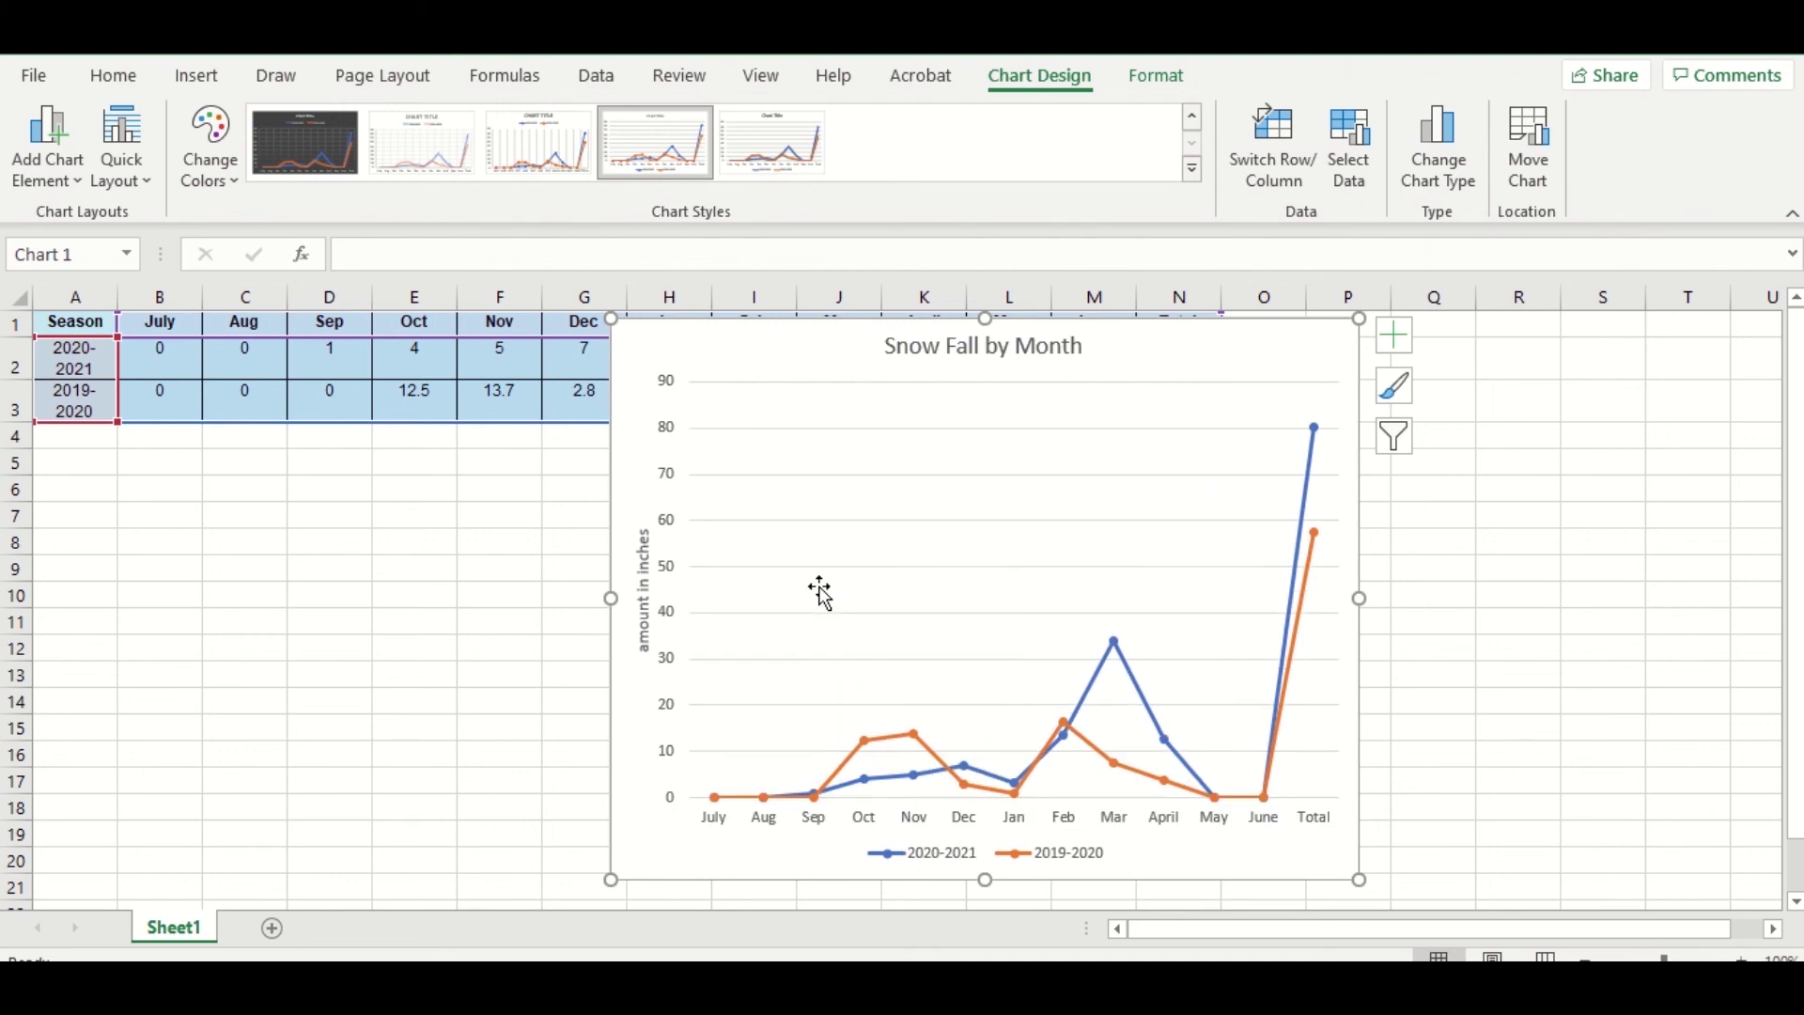
# - Recolour the chart lines with the orange and yellow Colorful palette
pyautogui.click(50, 167)
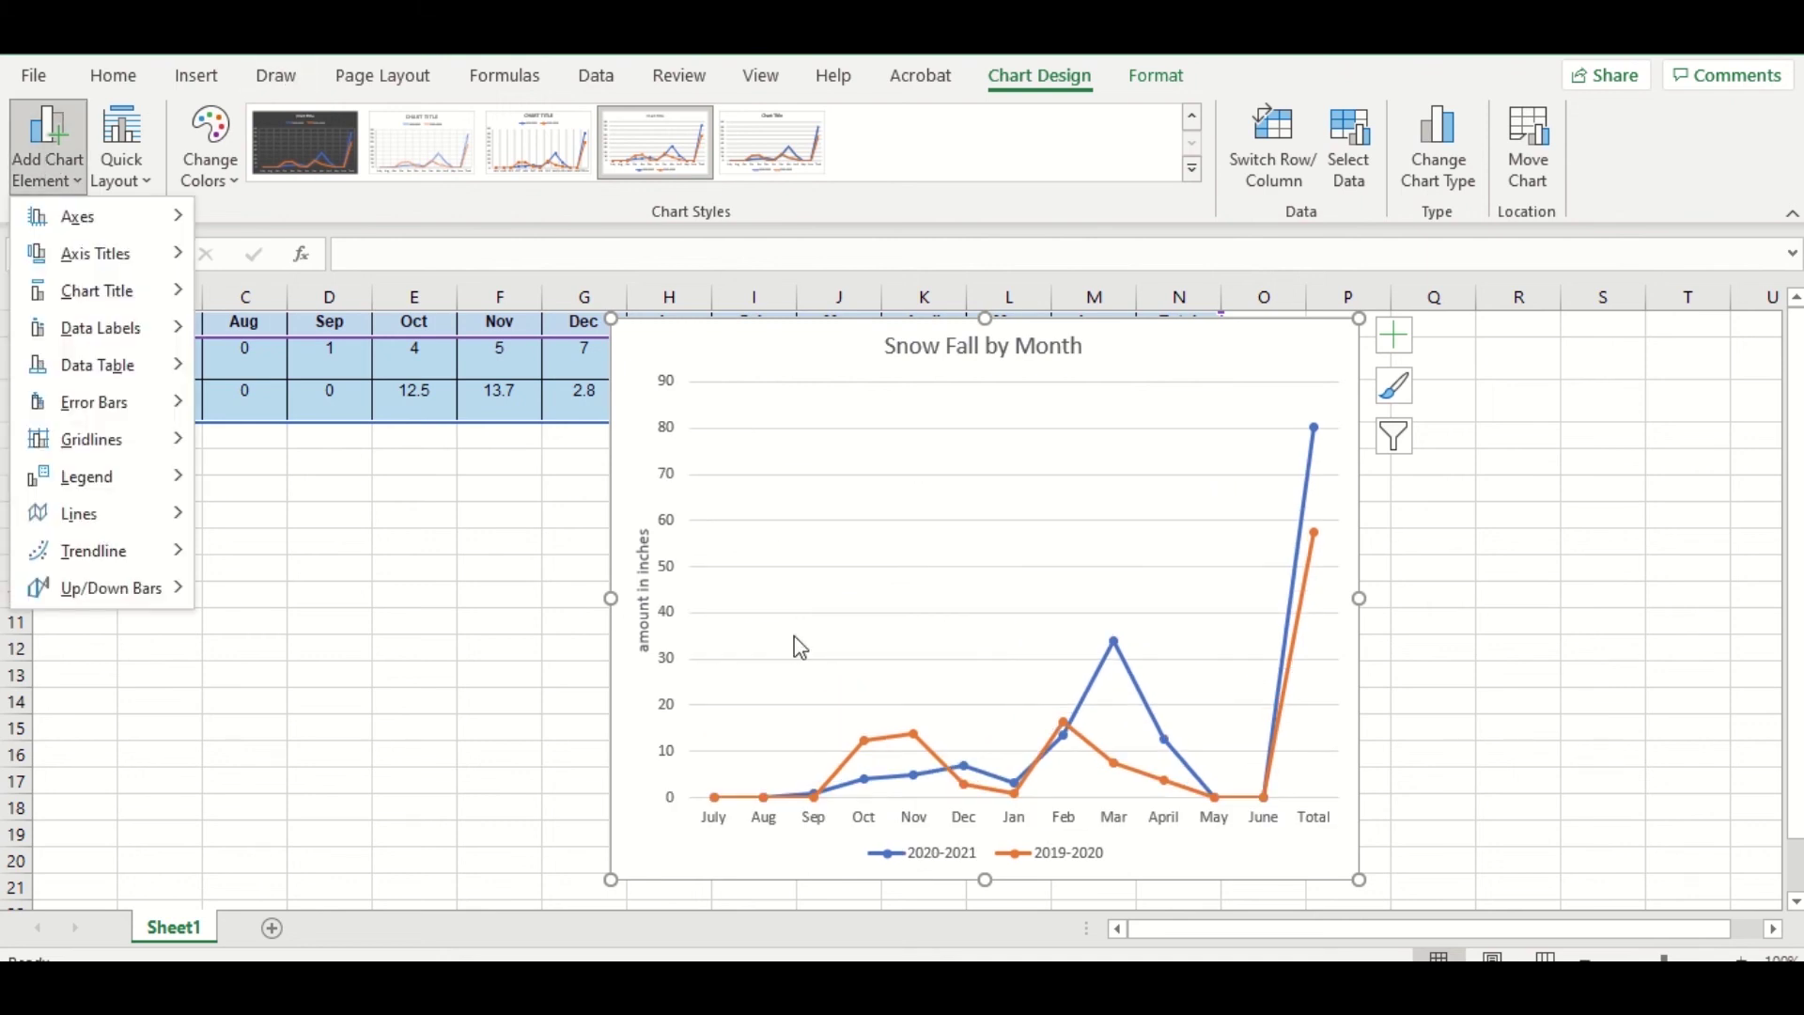
pyautogui.click(1311, 507)
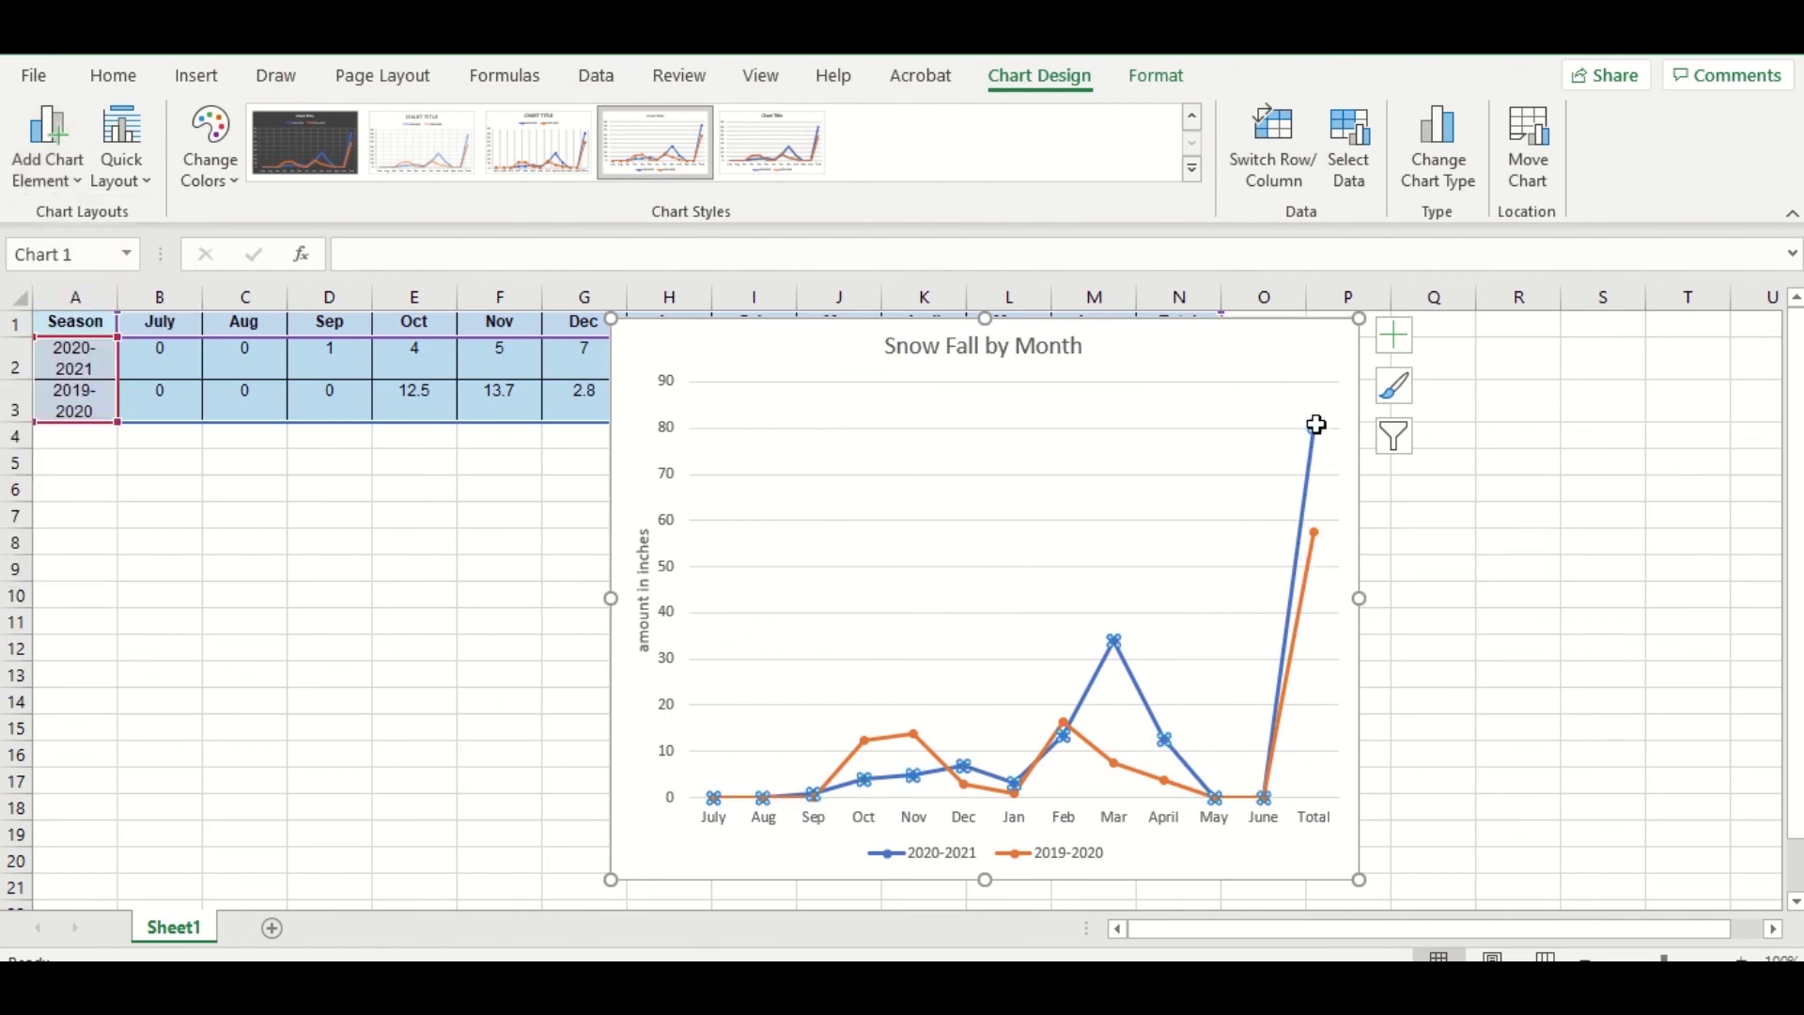
pyautogui.click(1315, 429)
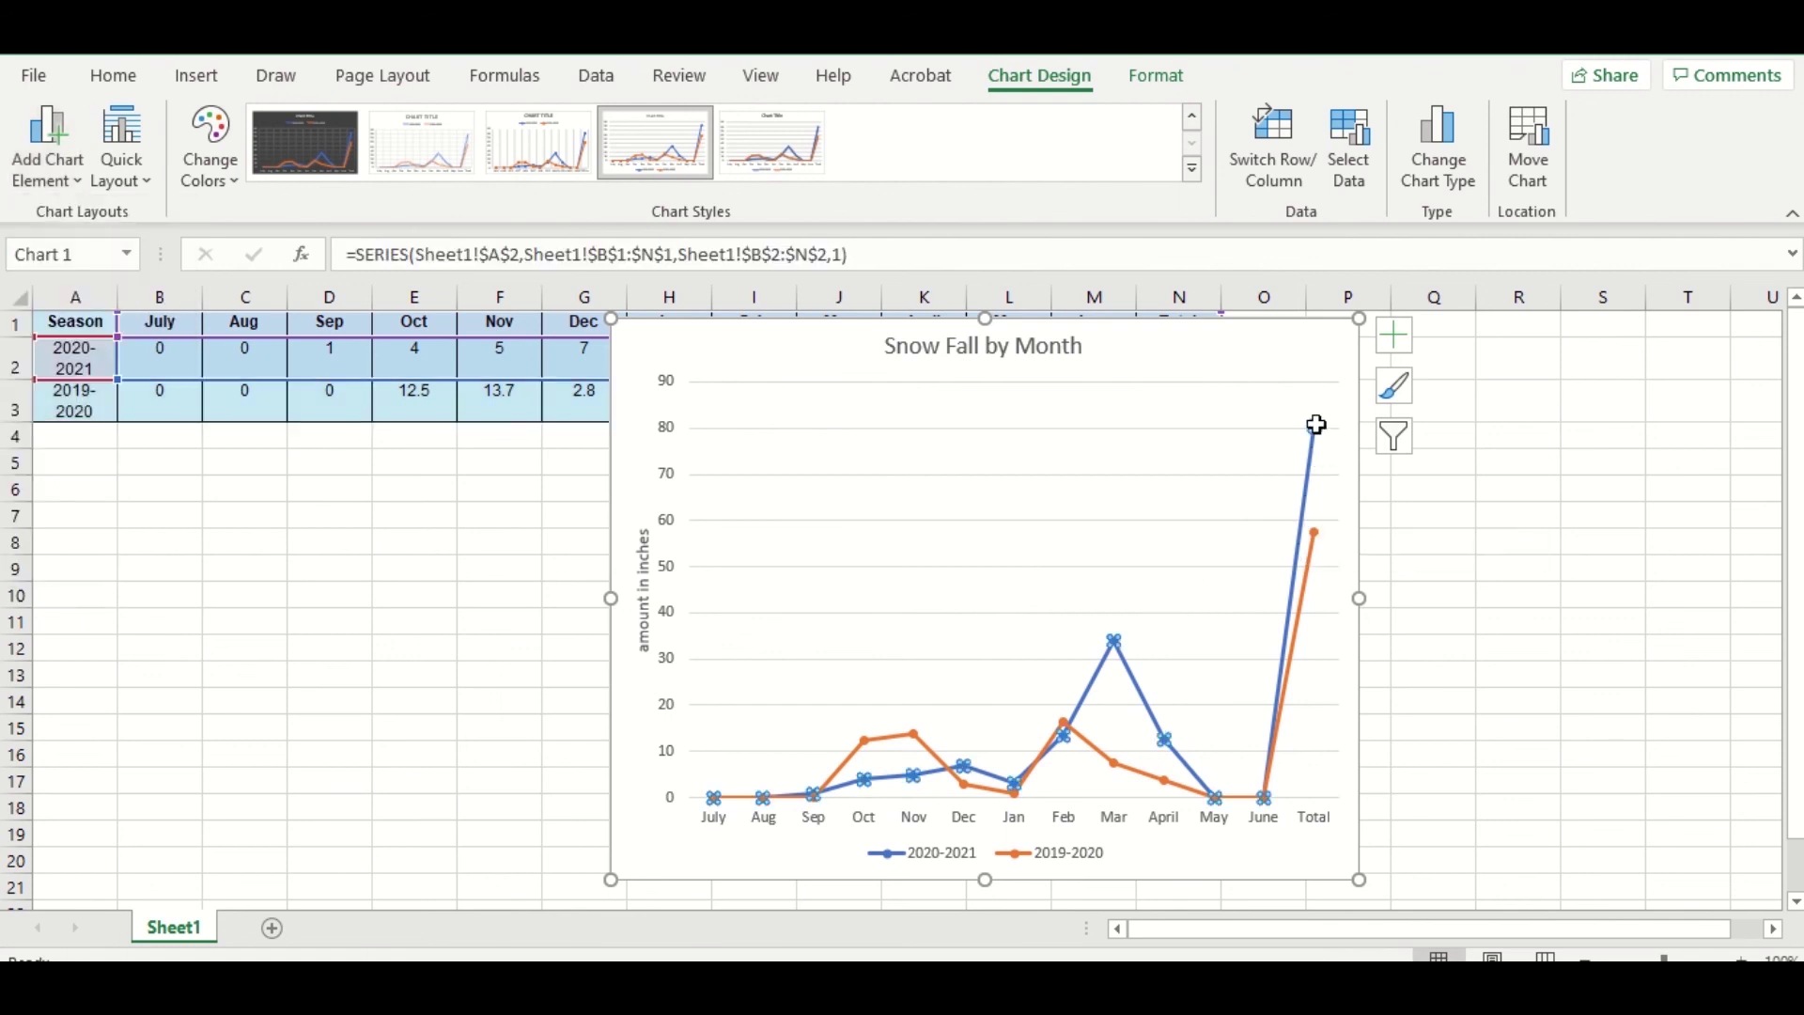
pyautogui.click(221, 169)
pyautogui.click(289, 296)
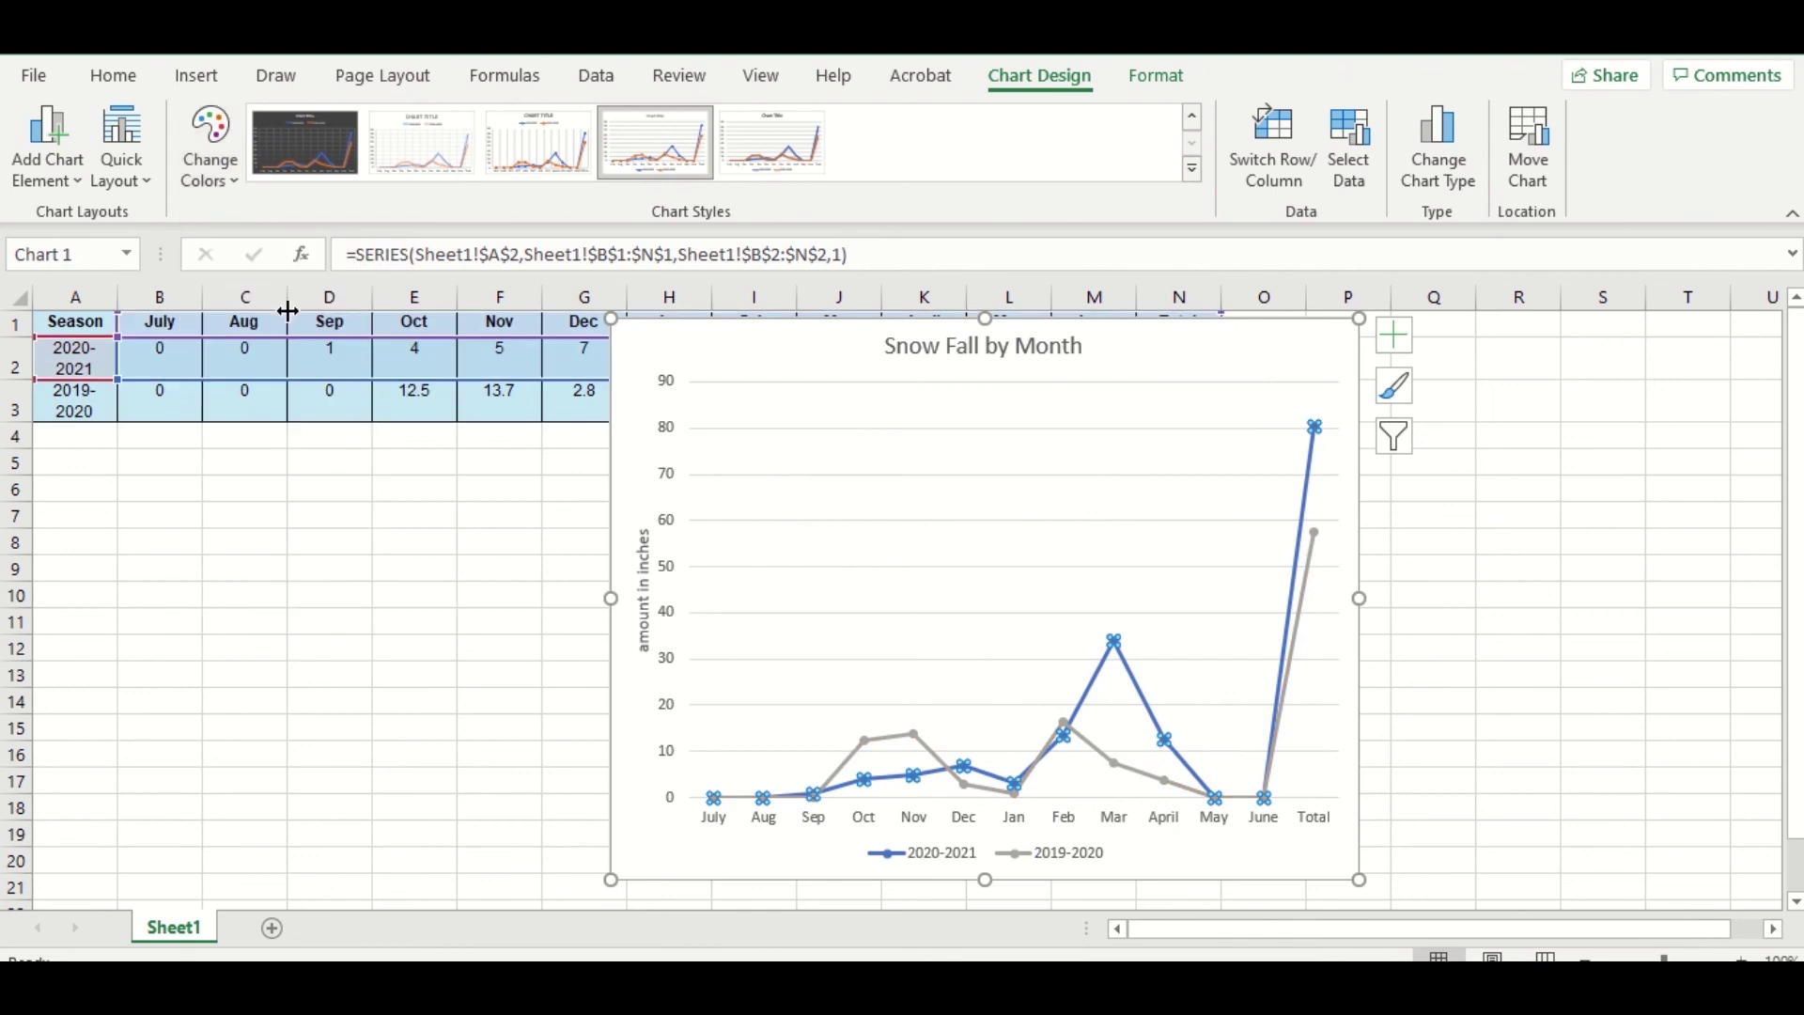
pyautogui.click(212, 178)
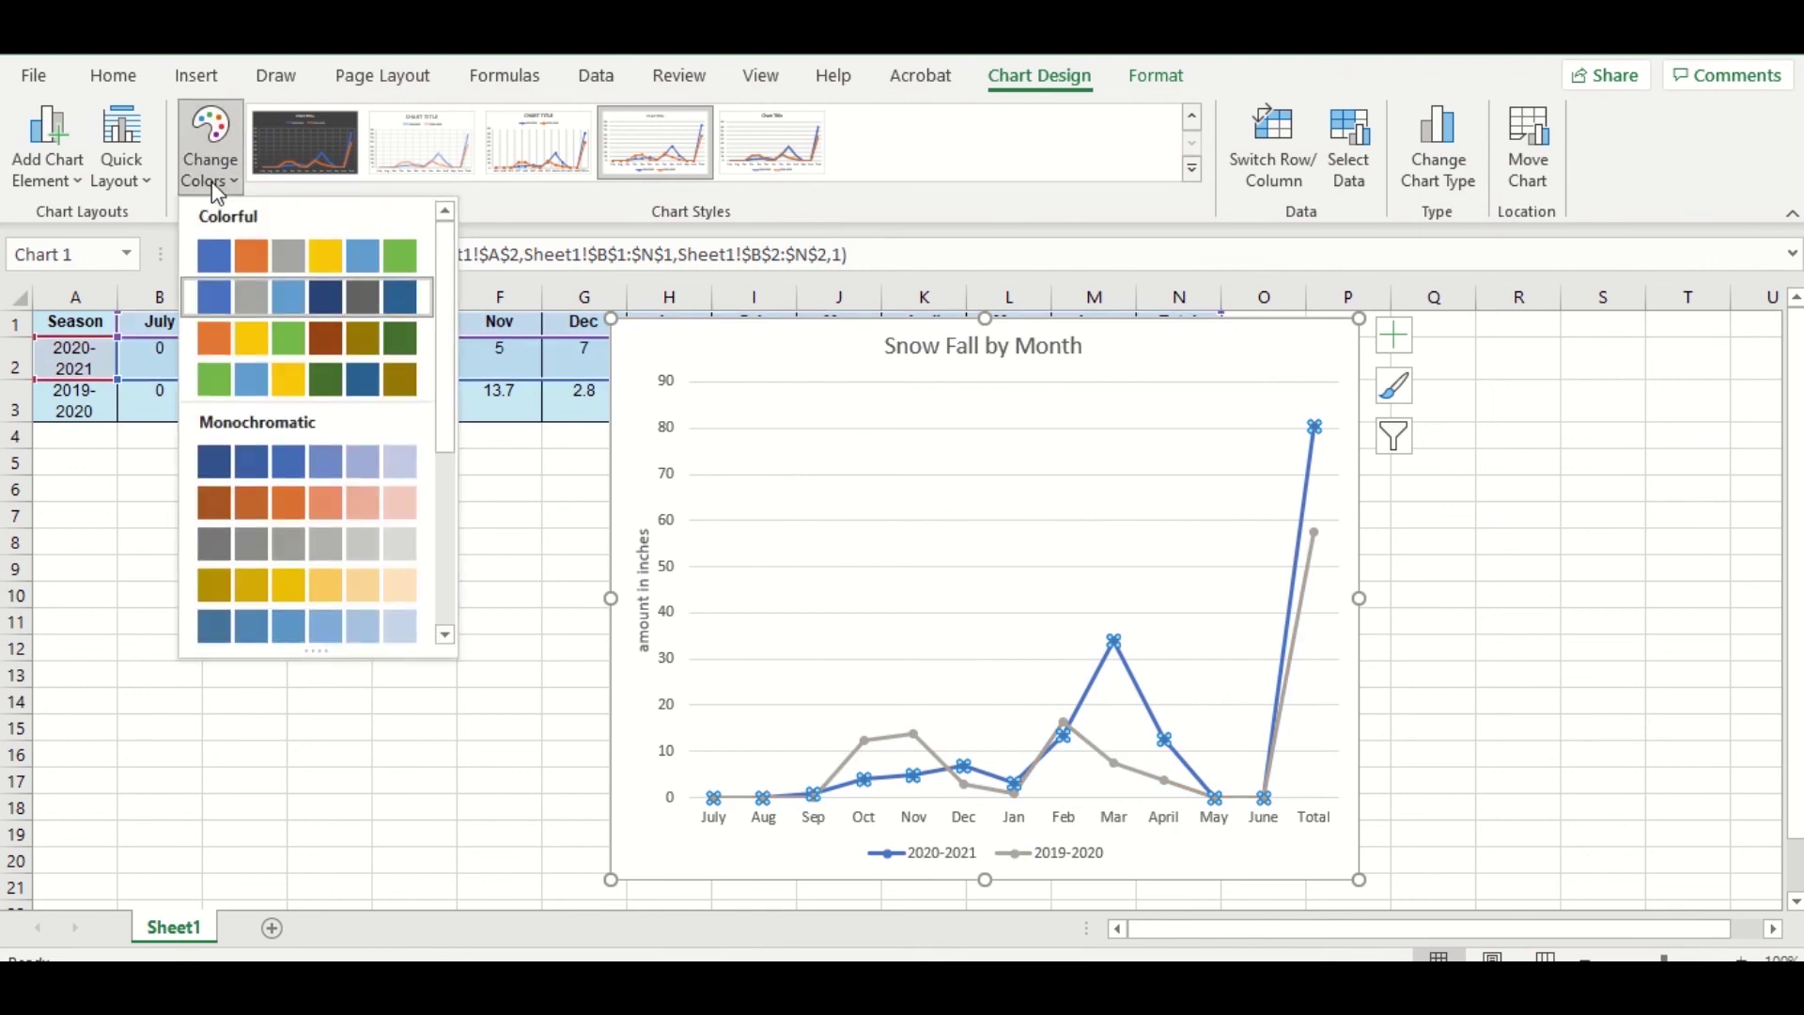
pyautogui.click(334, 337)
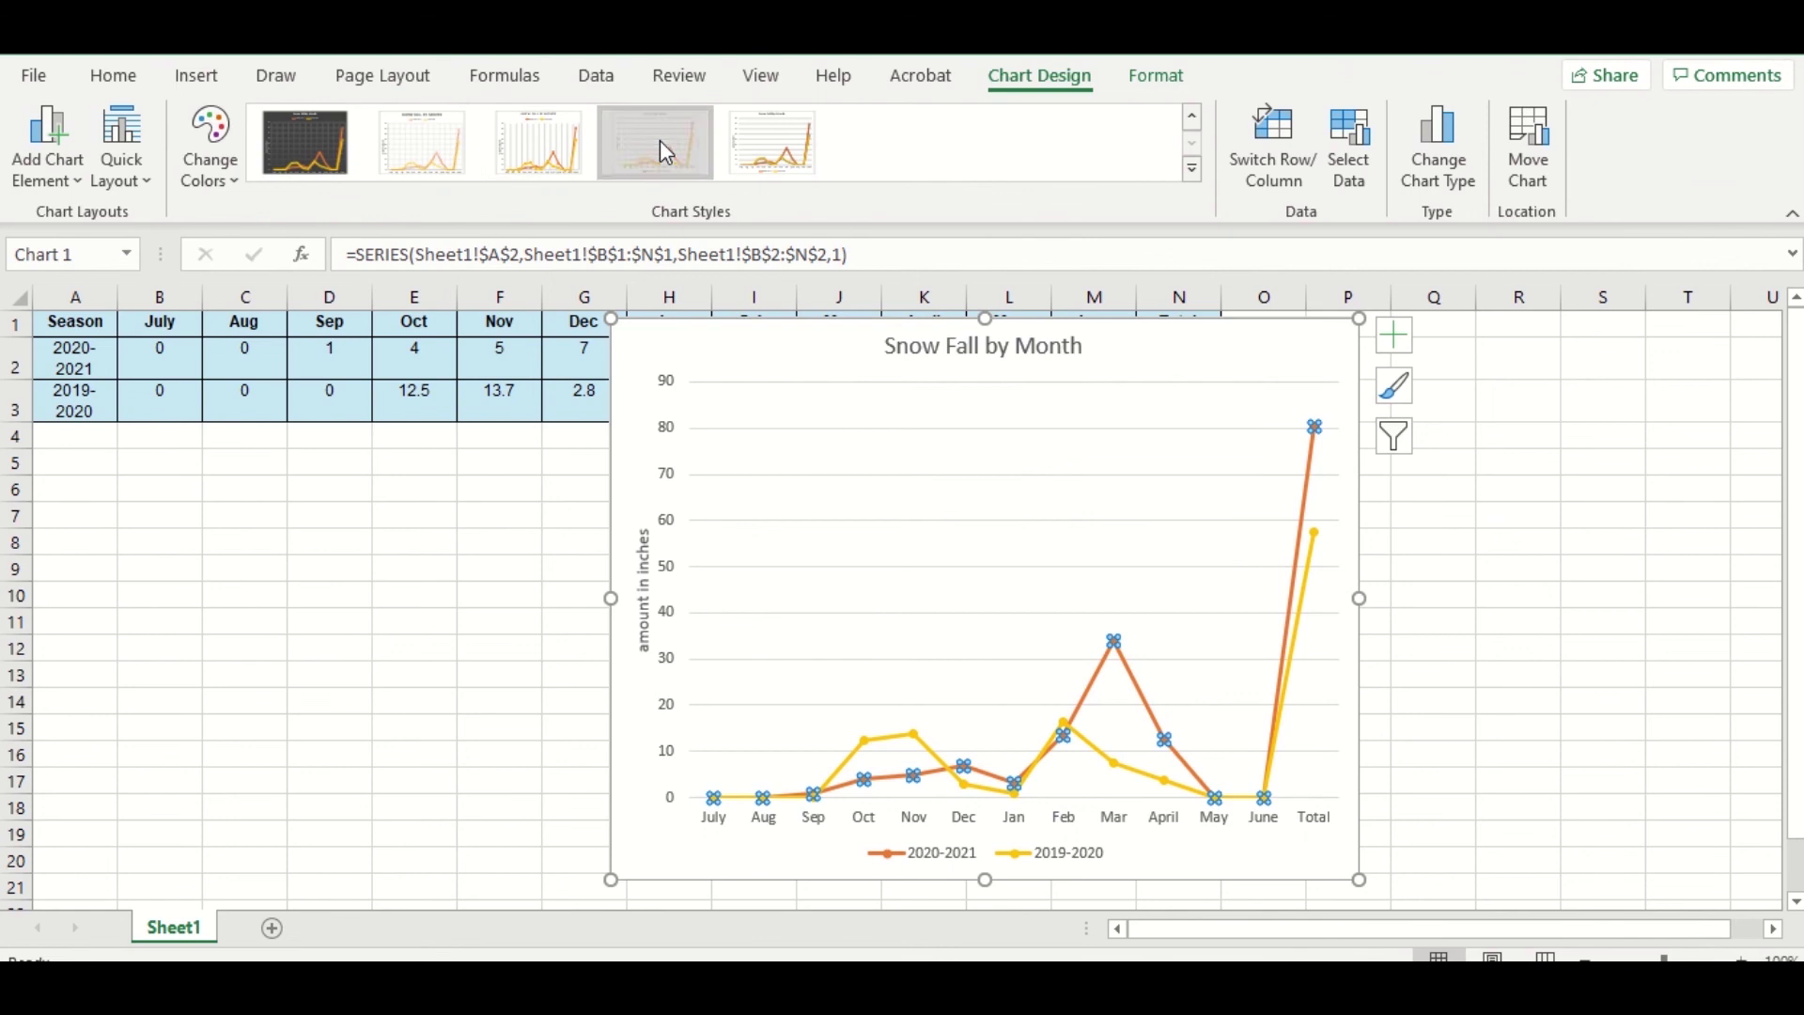
# - Apply Chart Style 5 for bolder, thicker lines and reselect the chart
pyautogui.click(772, 145)
pyautogui.click(442, 657)
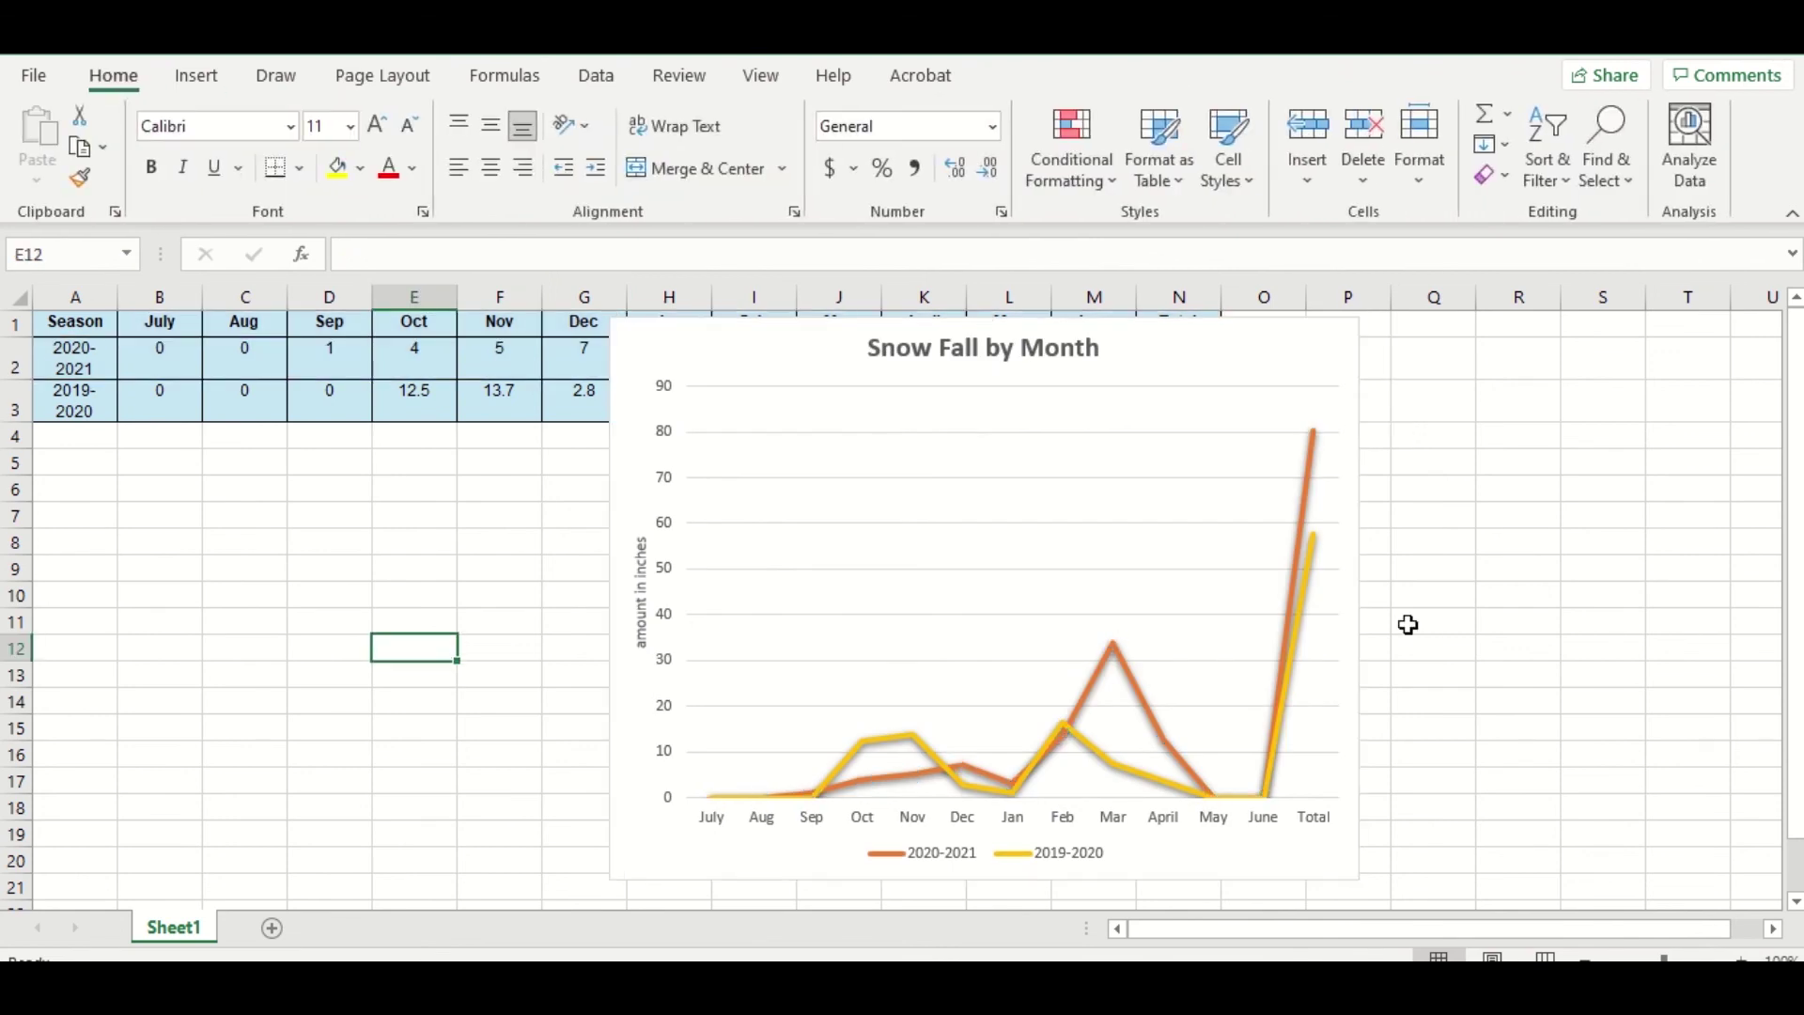
pyautogui.click(1312, 462)
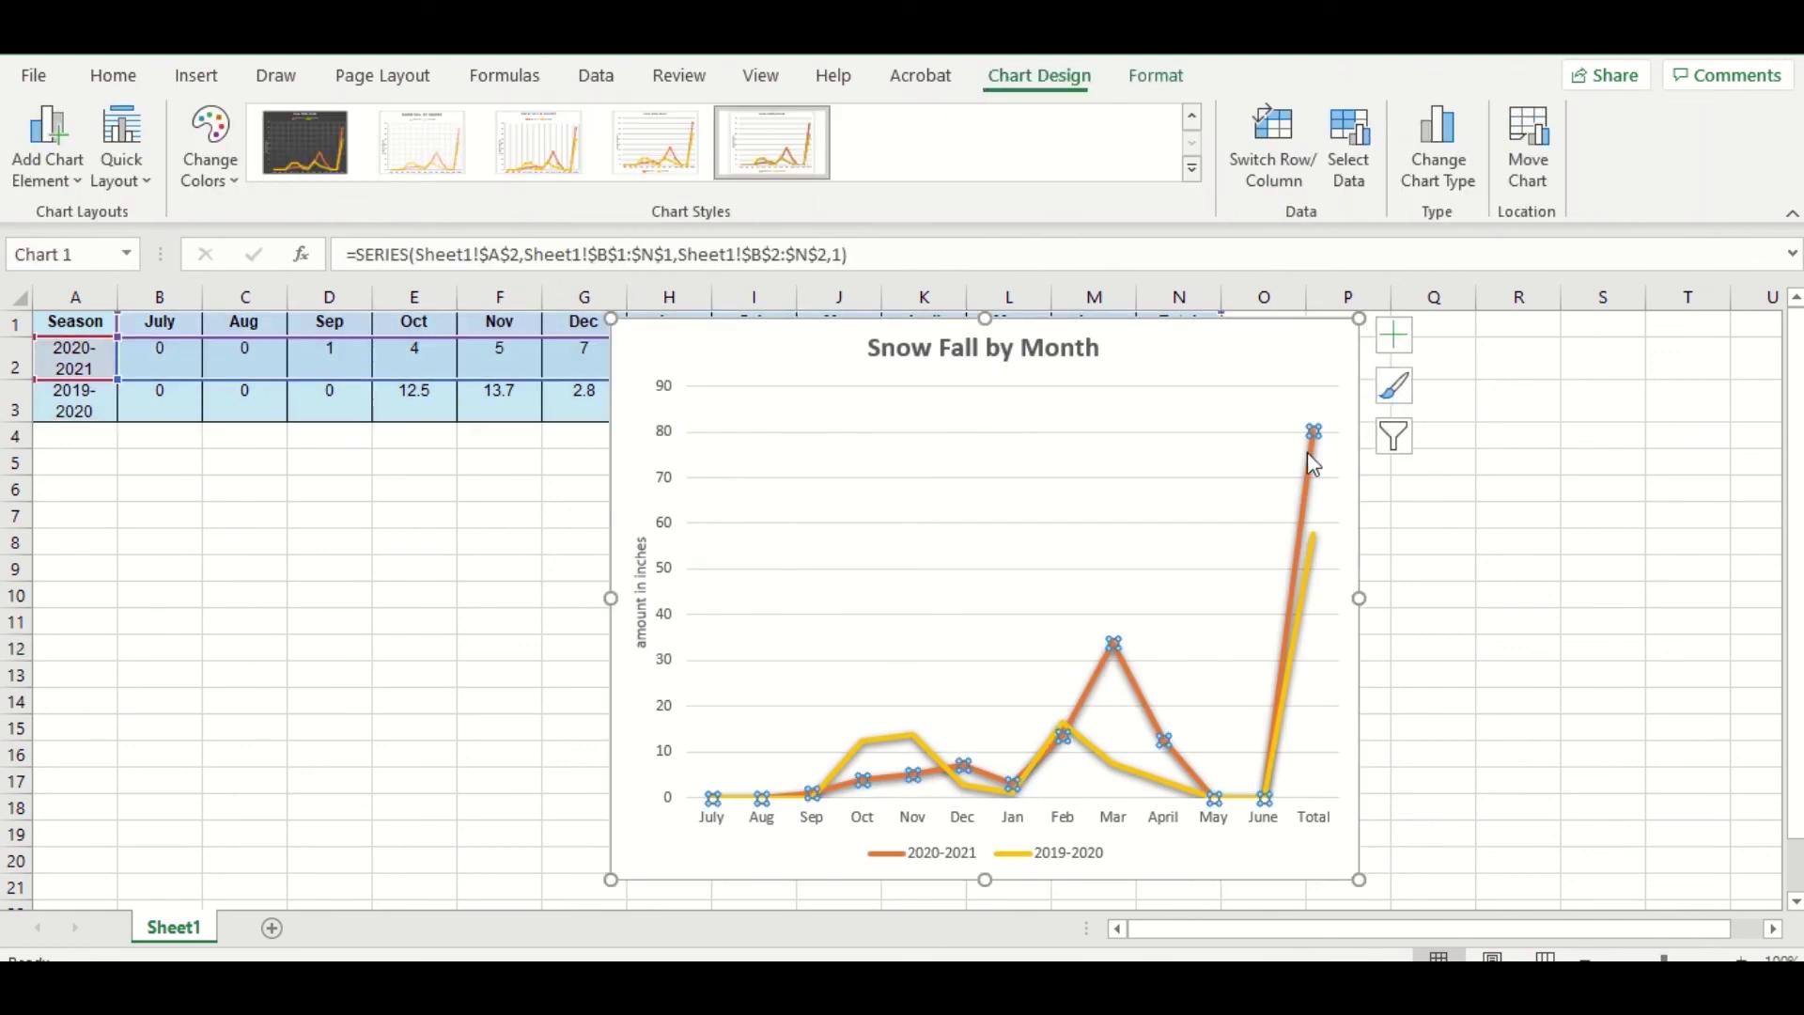
# - Browse the chart's style, colour and series filter options without making changes
pyautogui.click(1396, 387)
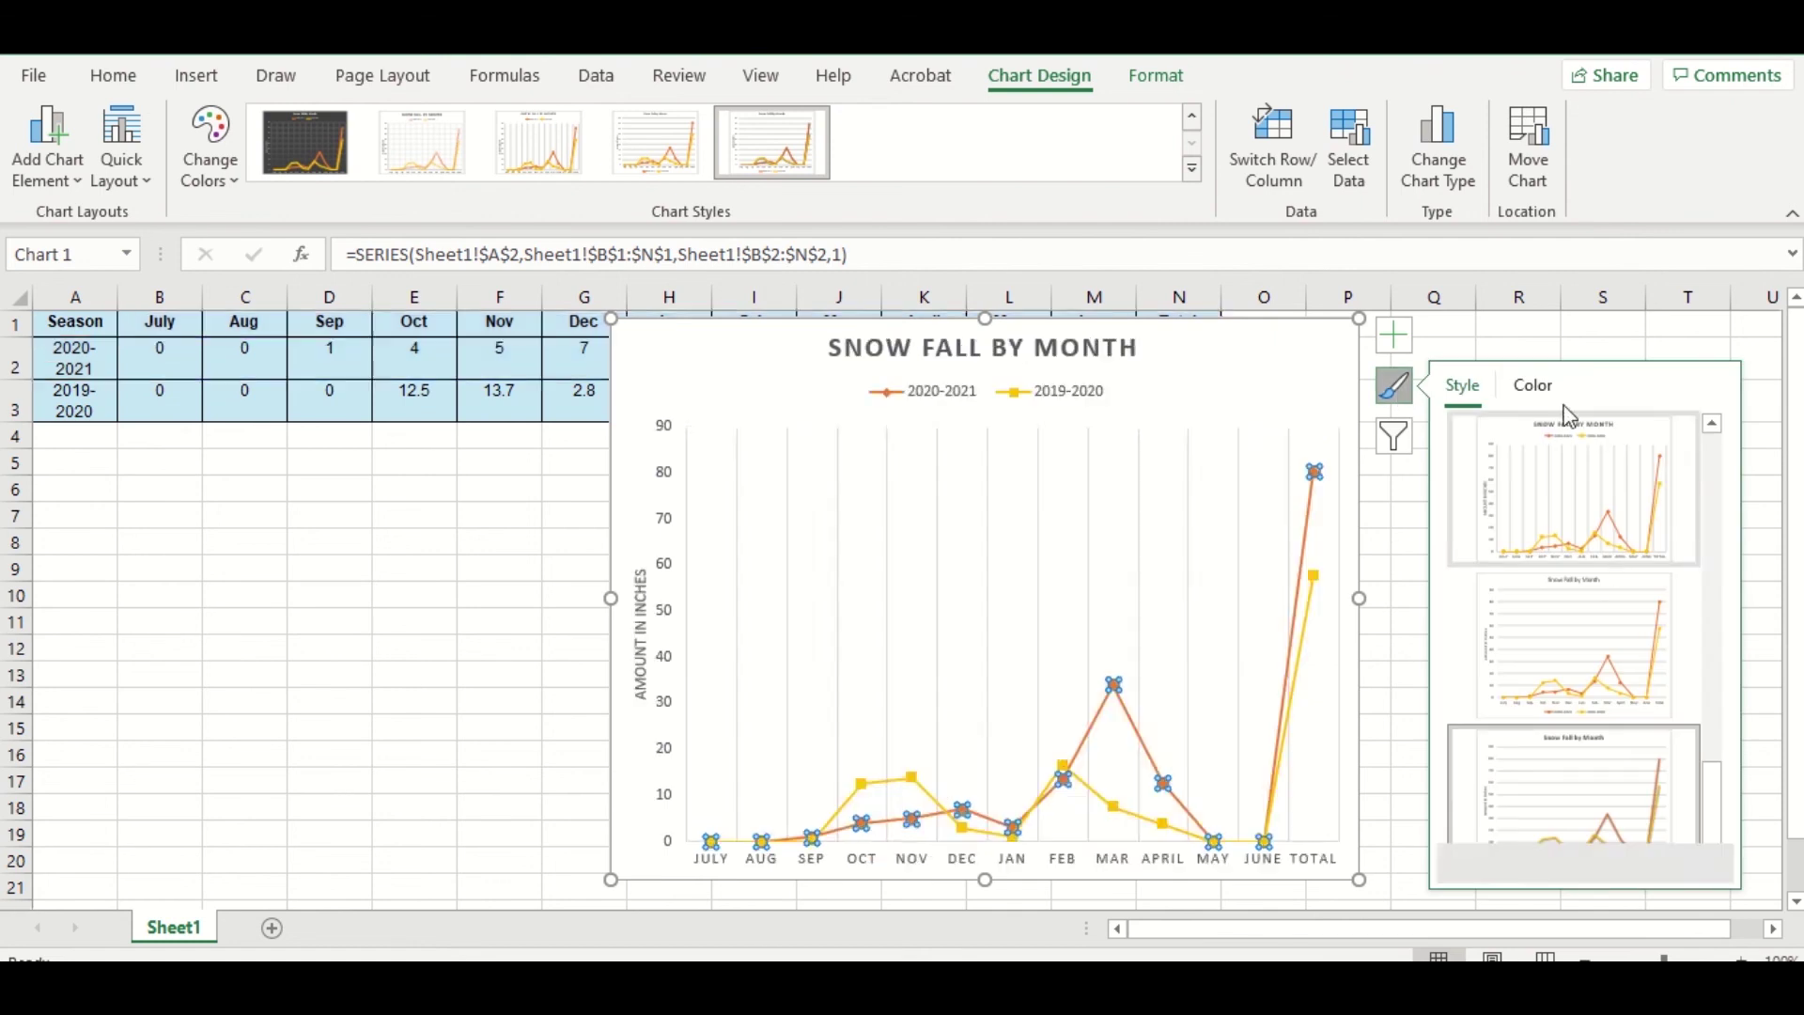
pyautogui.click(1539, 392)
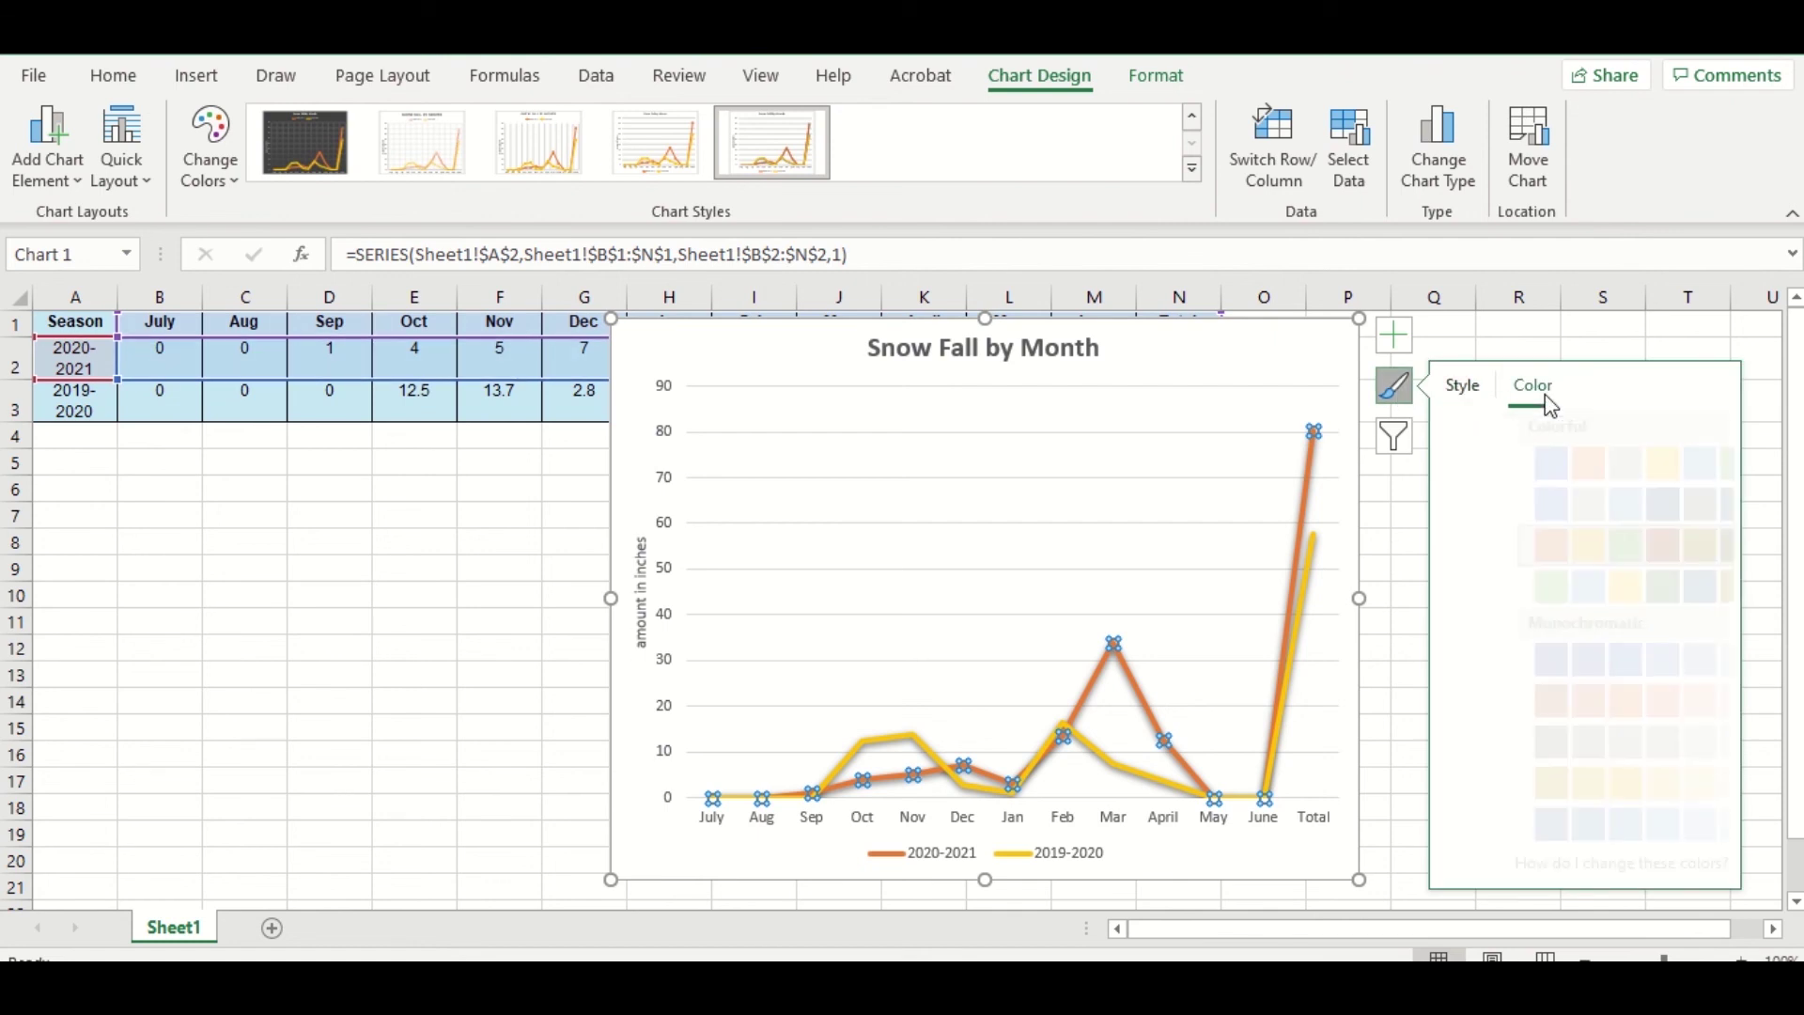
pyautogui.click(1403, 437)
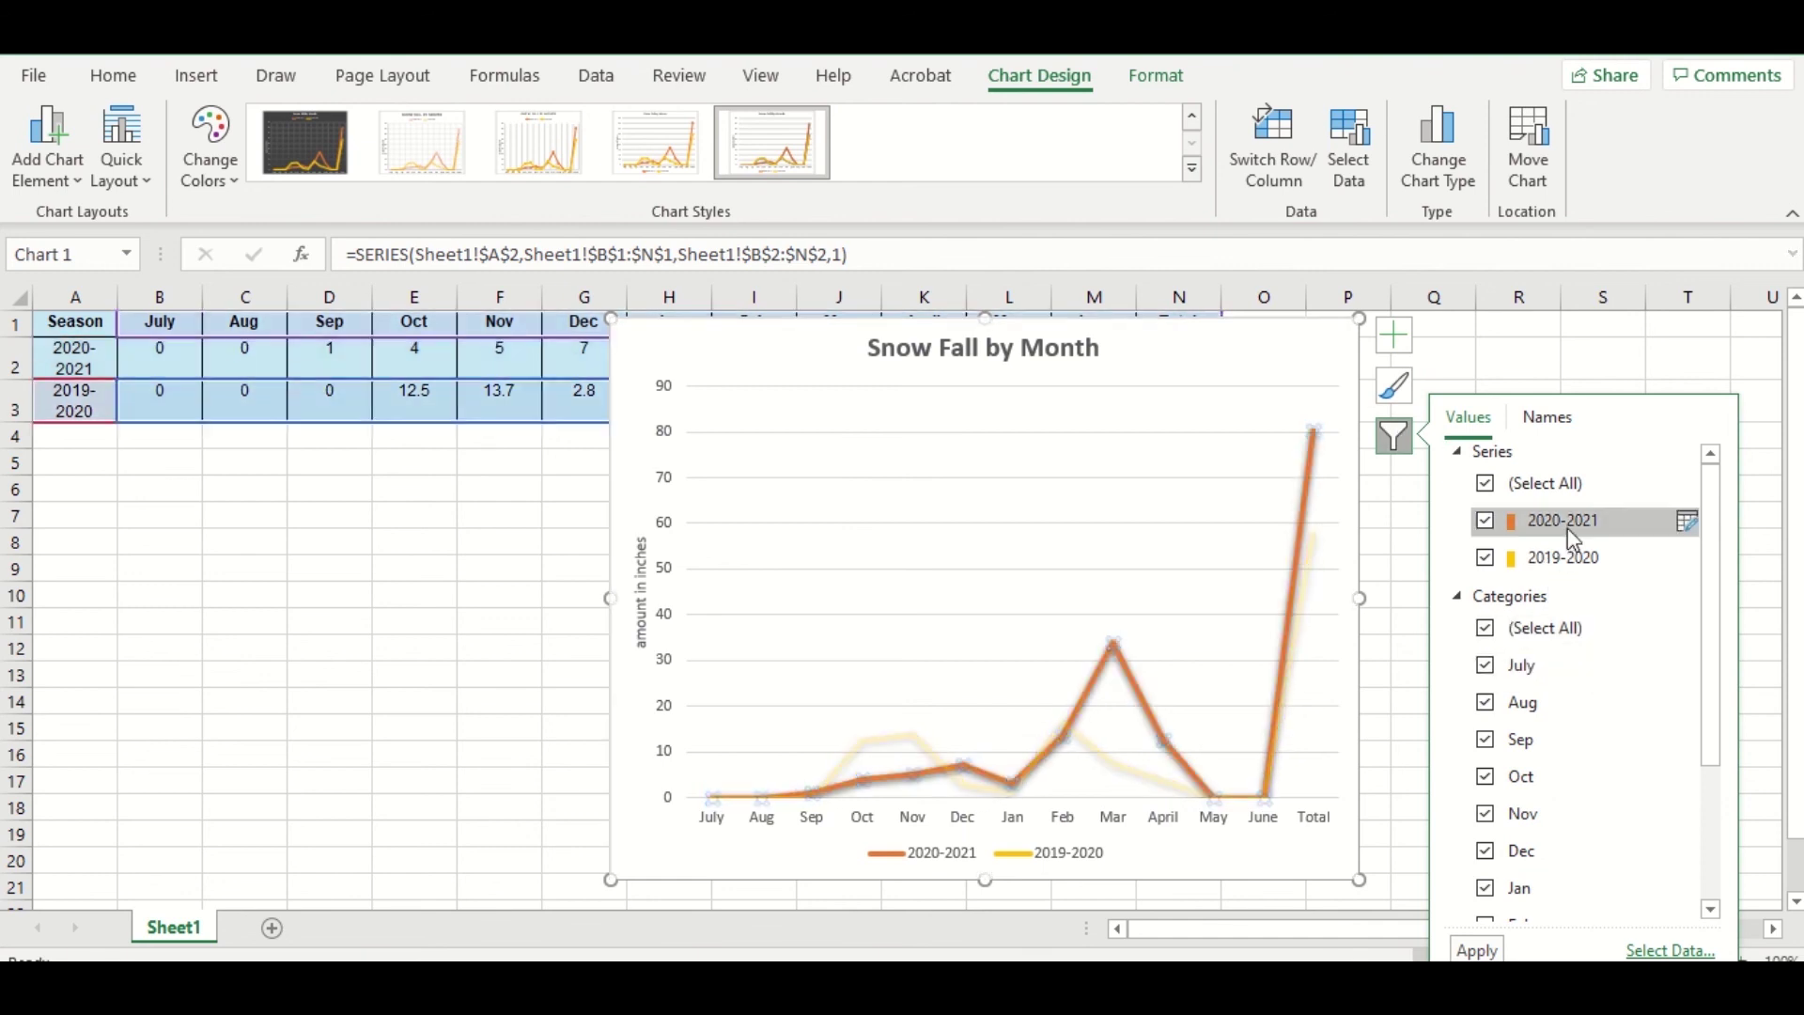
pyautogui.click(1688, 521)
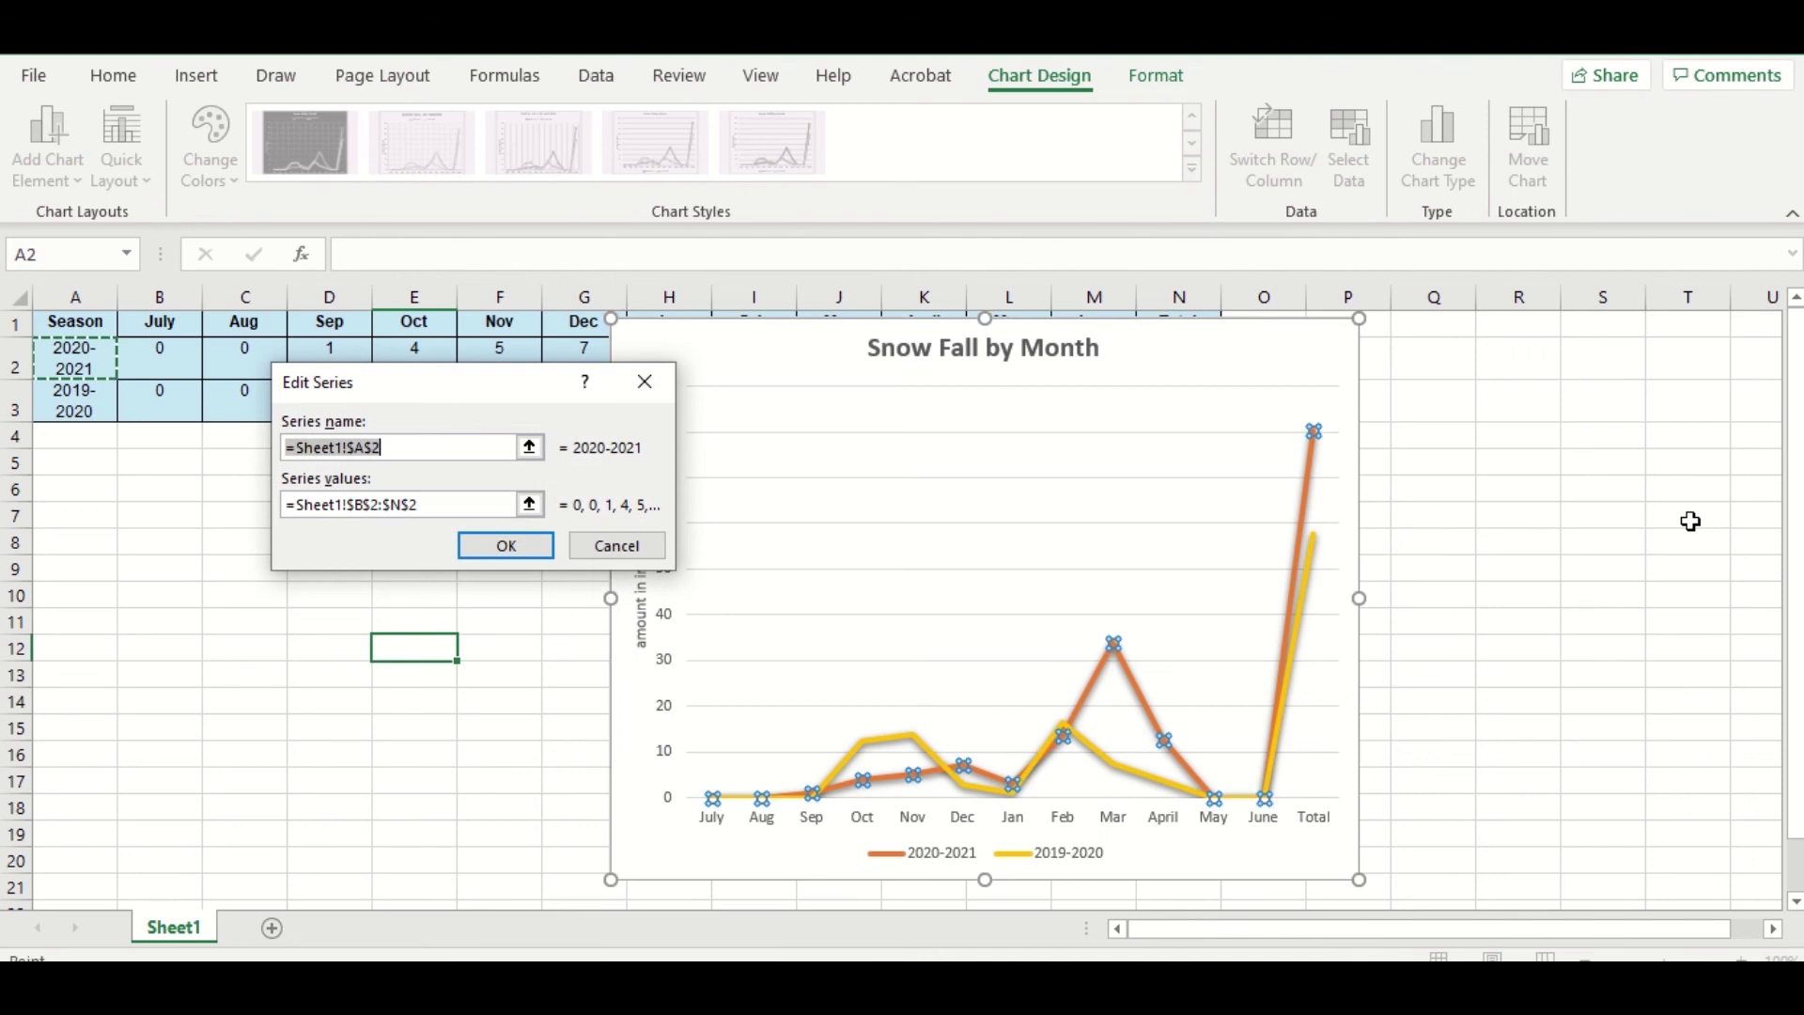
pyautogui.click(628, 543)
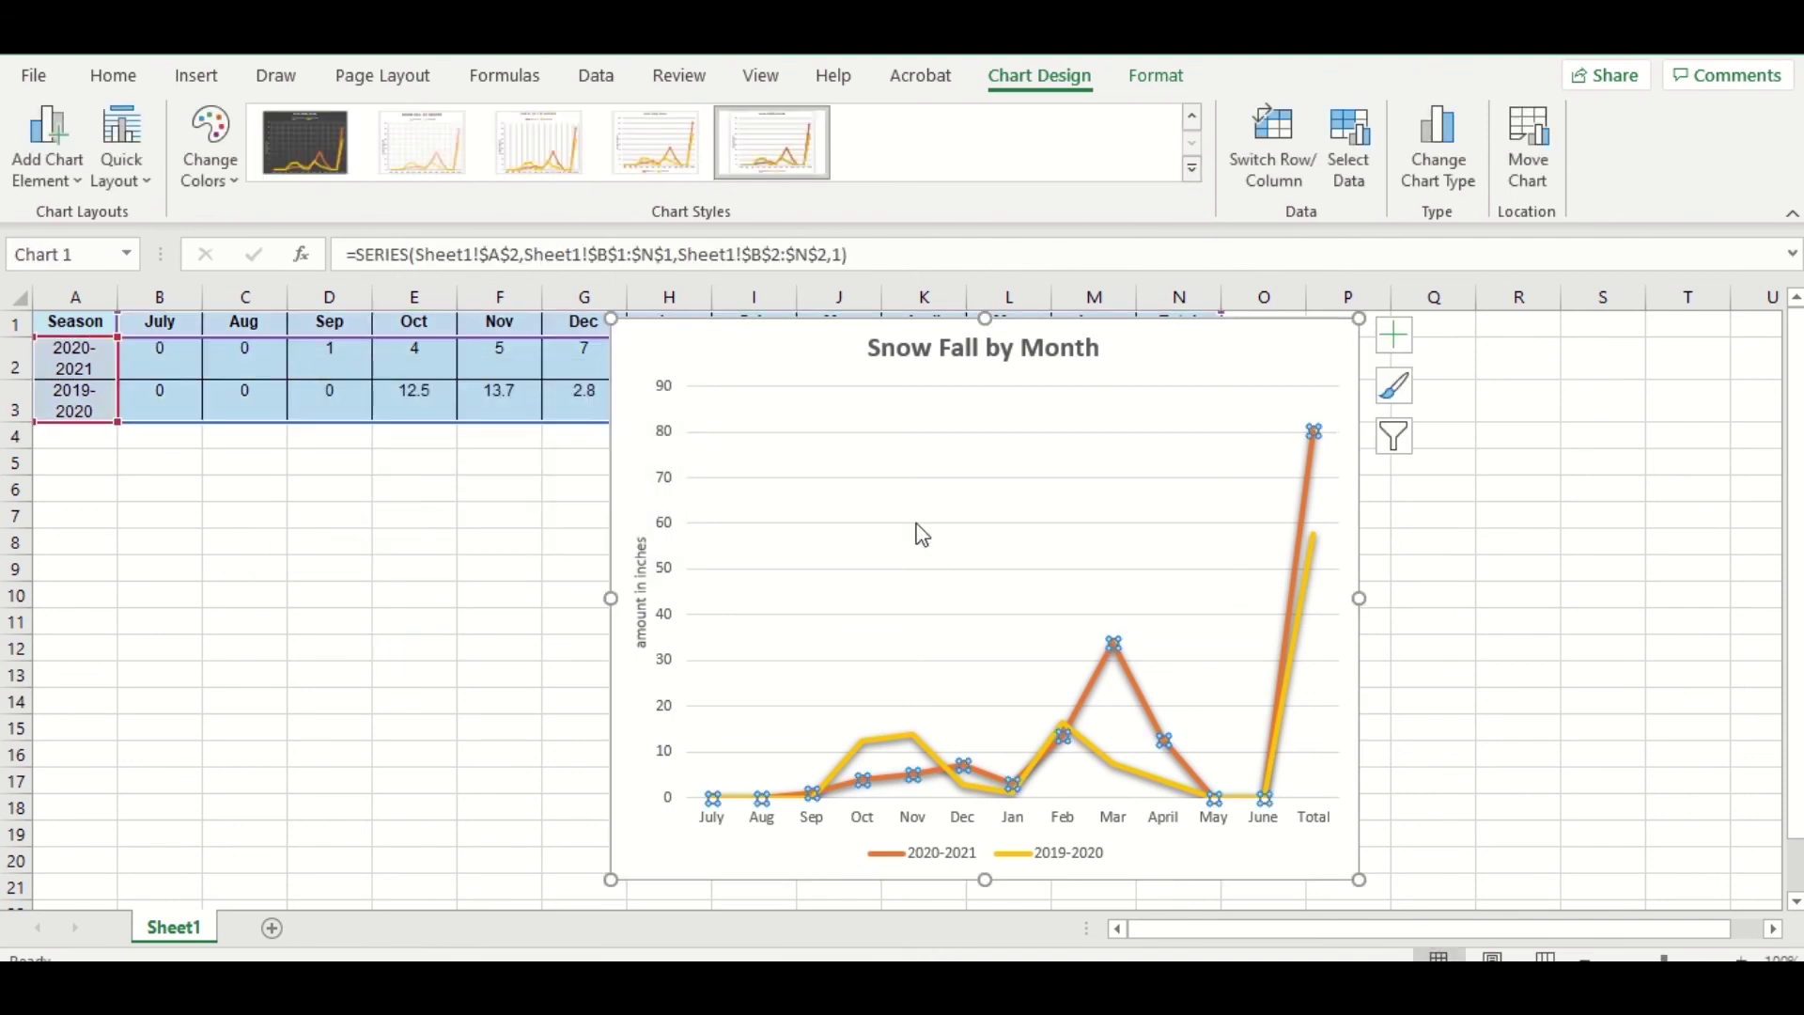
# - Apply generic names in Chart Filters' Names tab so the legend reads Series1 and Series2
pyautogui.click(1398, 438)
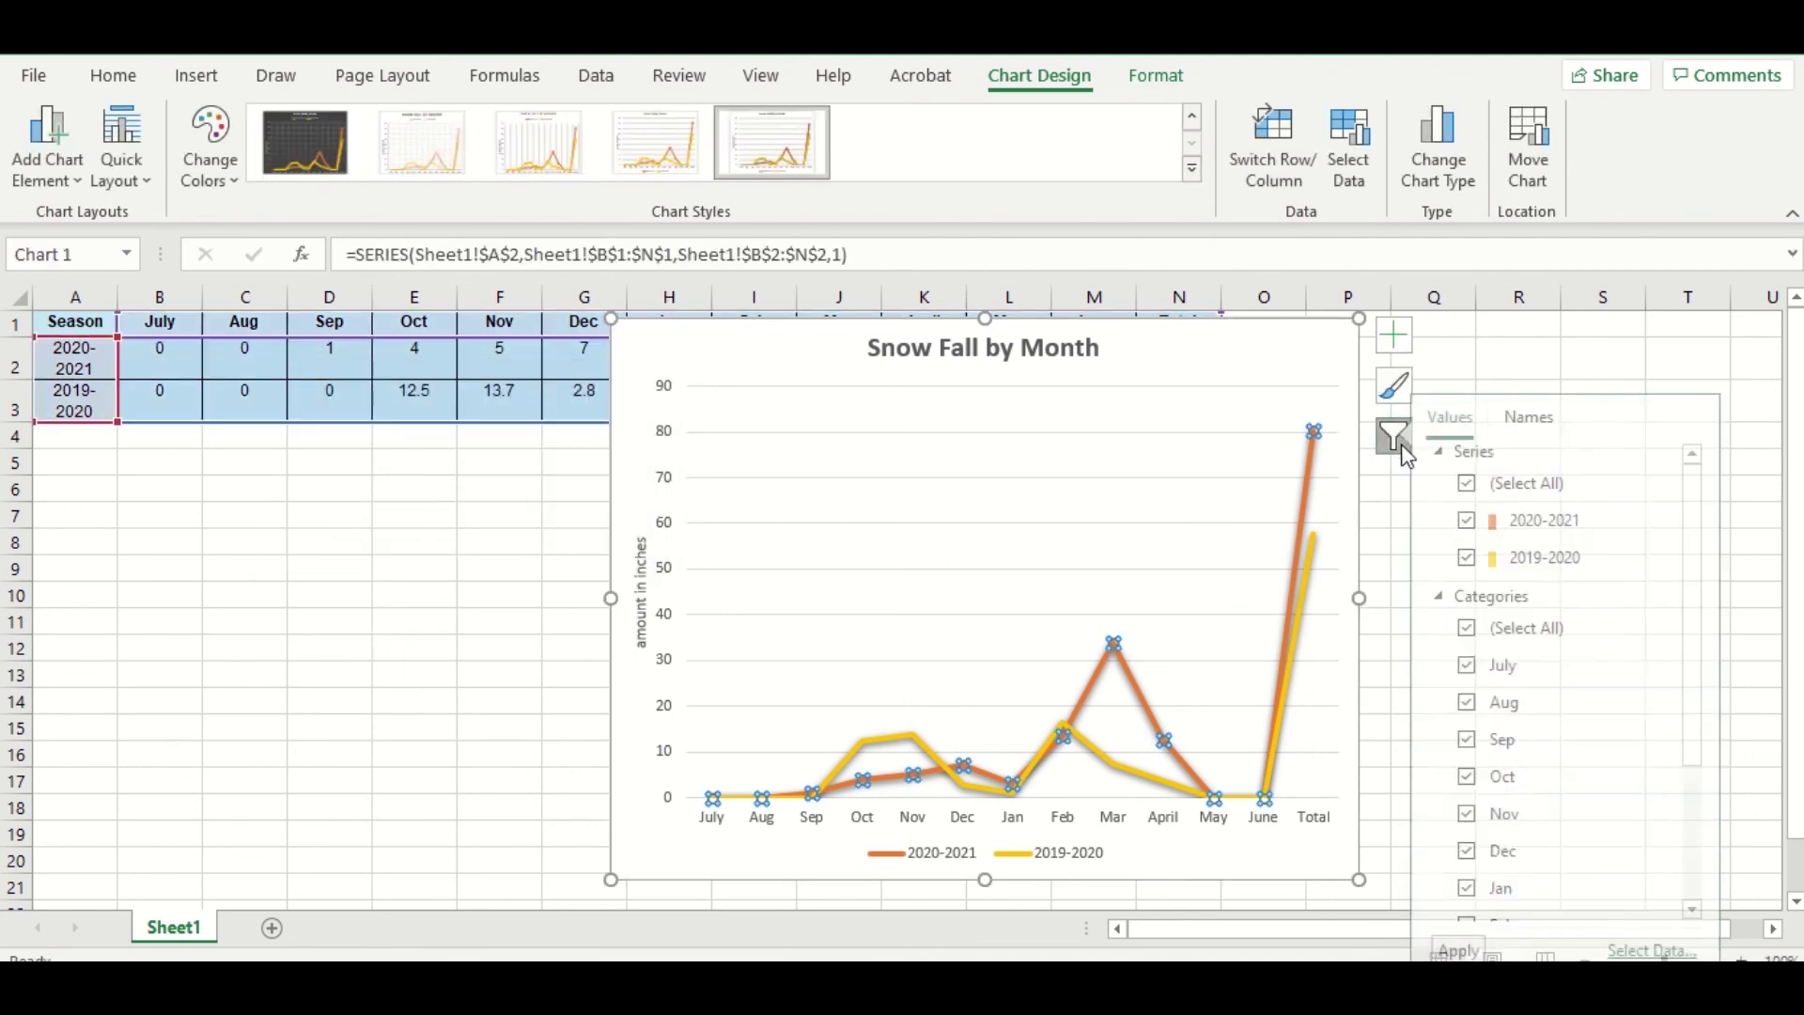
pyautogui.click(1548, 418)
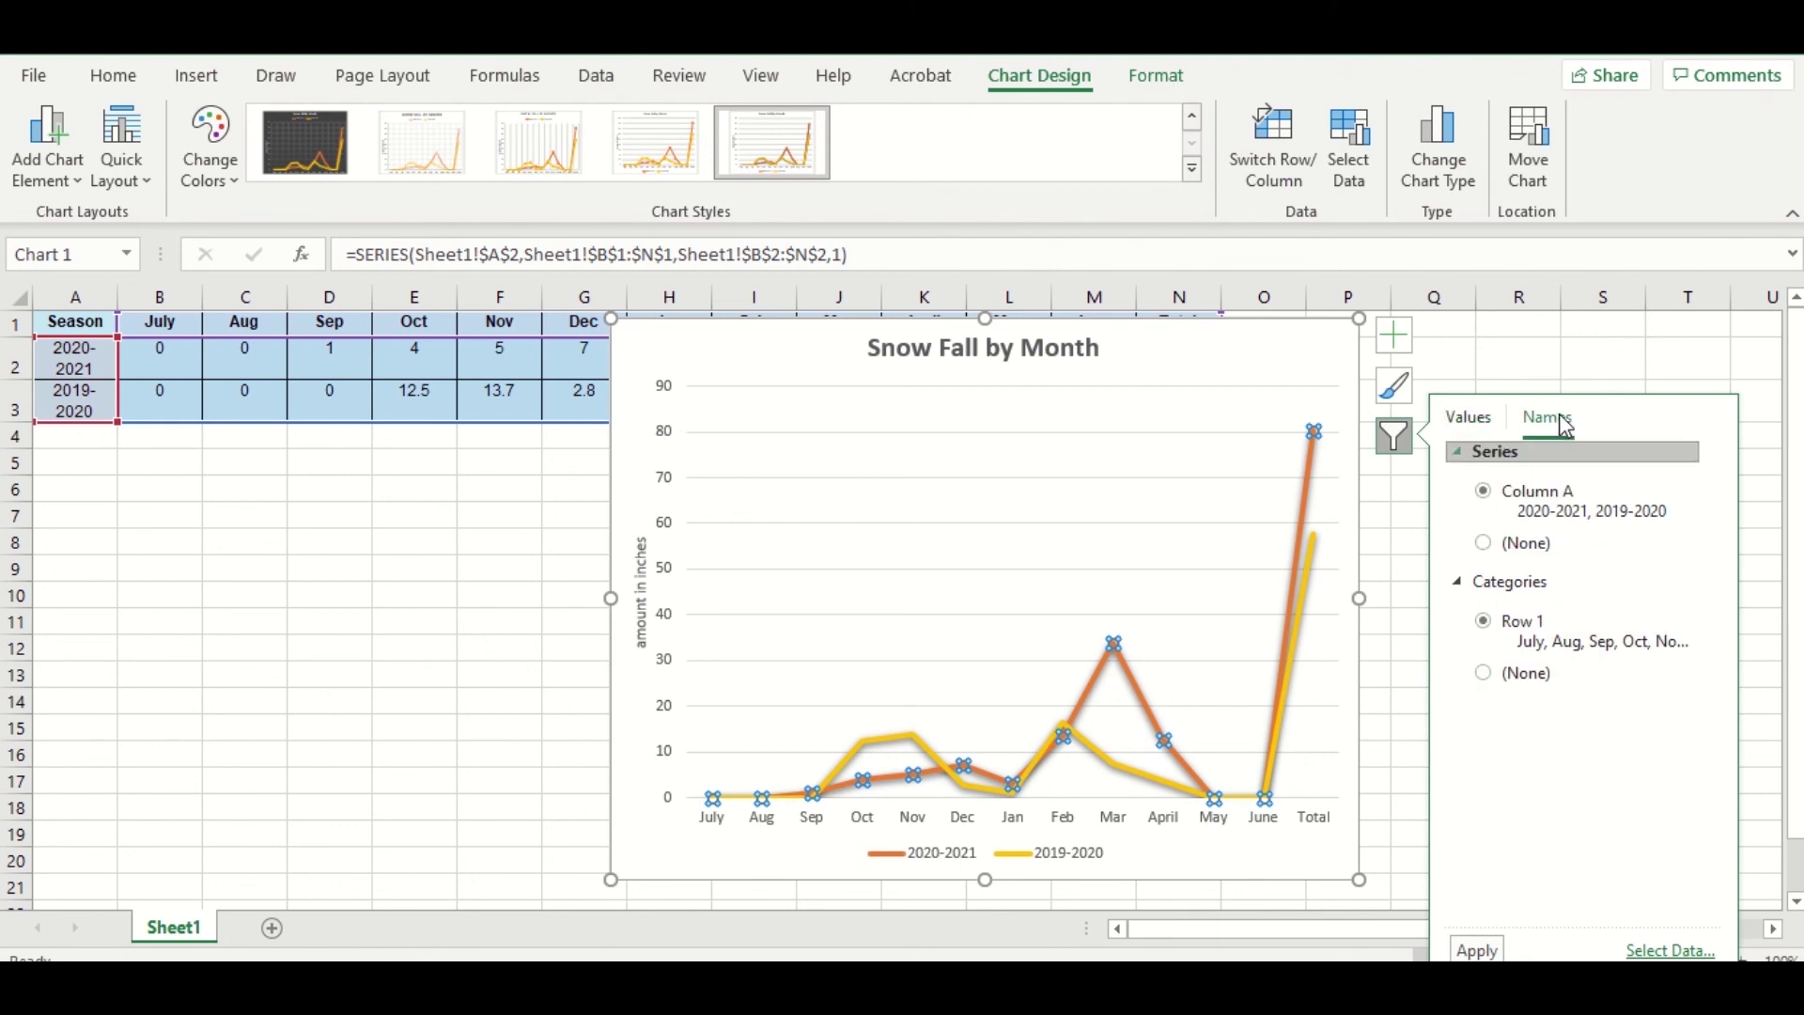
pyautogui.click(1467, 416)
pyautogui.click(1560, 523)
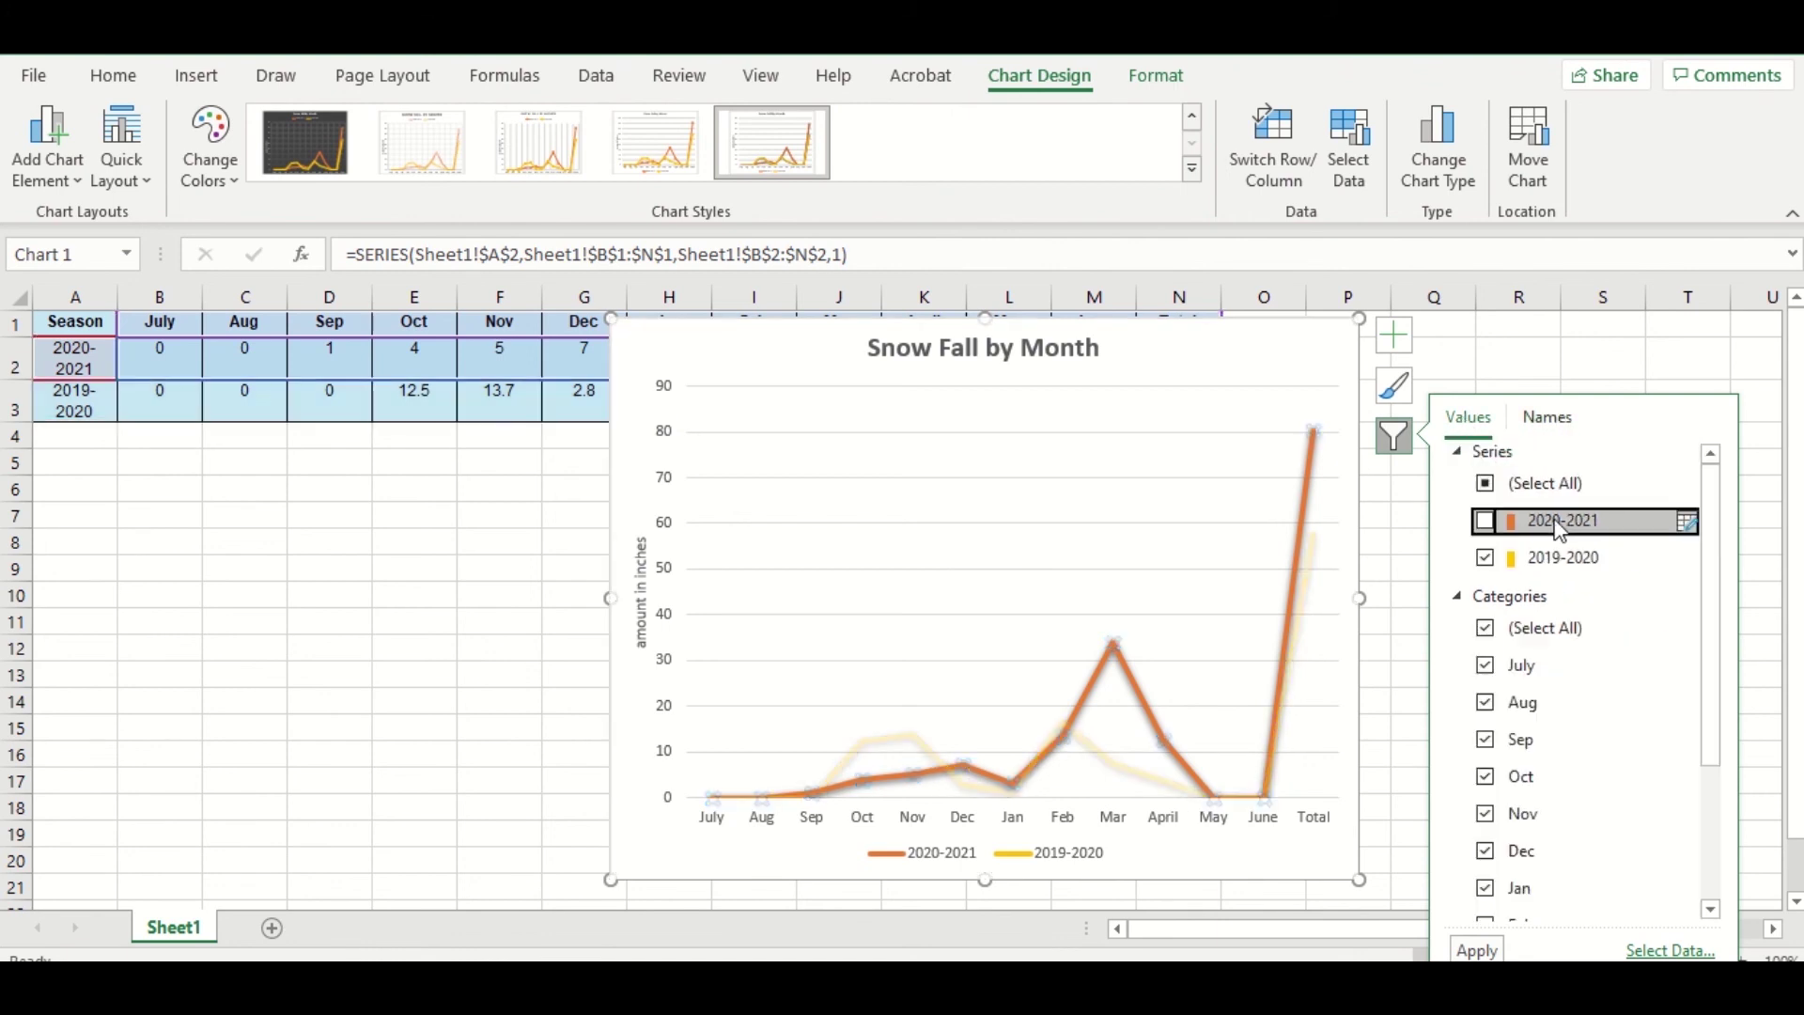
pyautogui.click(1485, 522)
pyautogui.click(1548, 418)
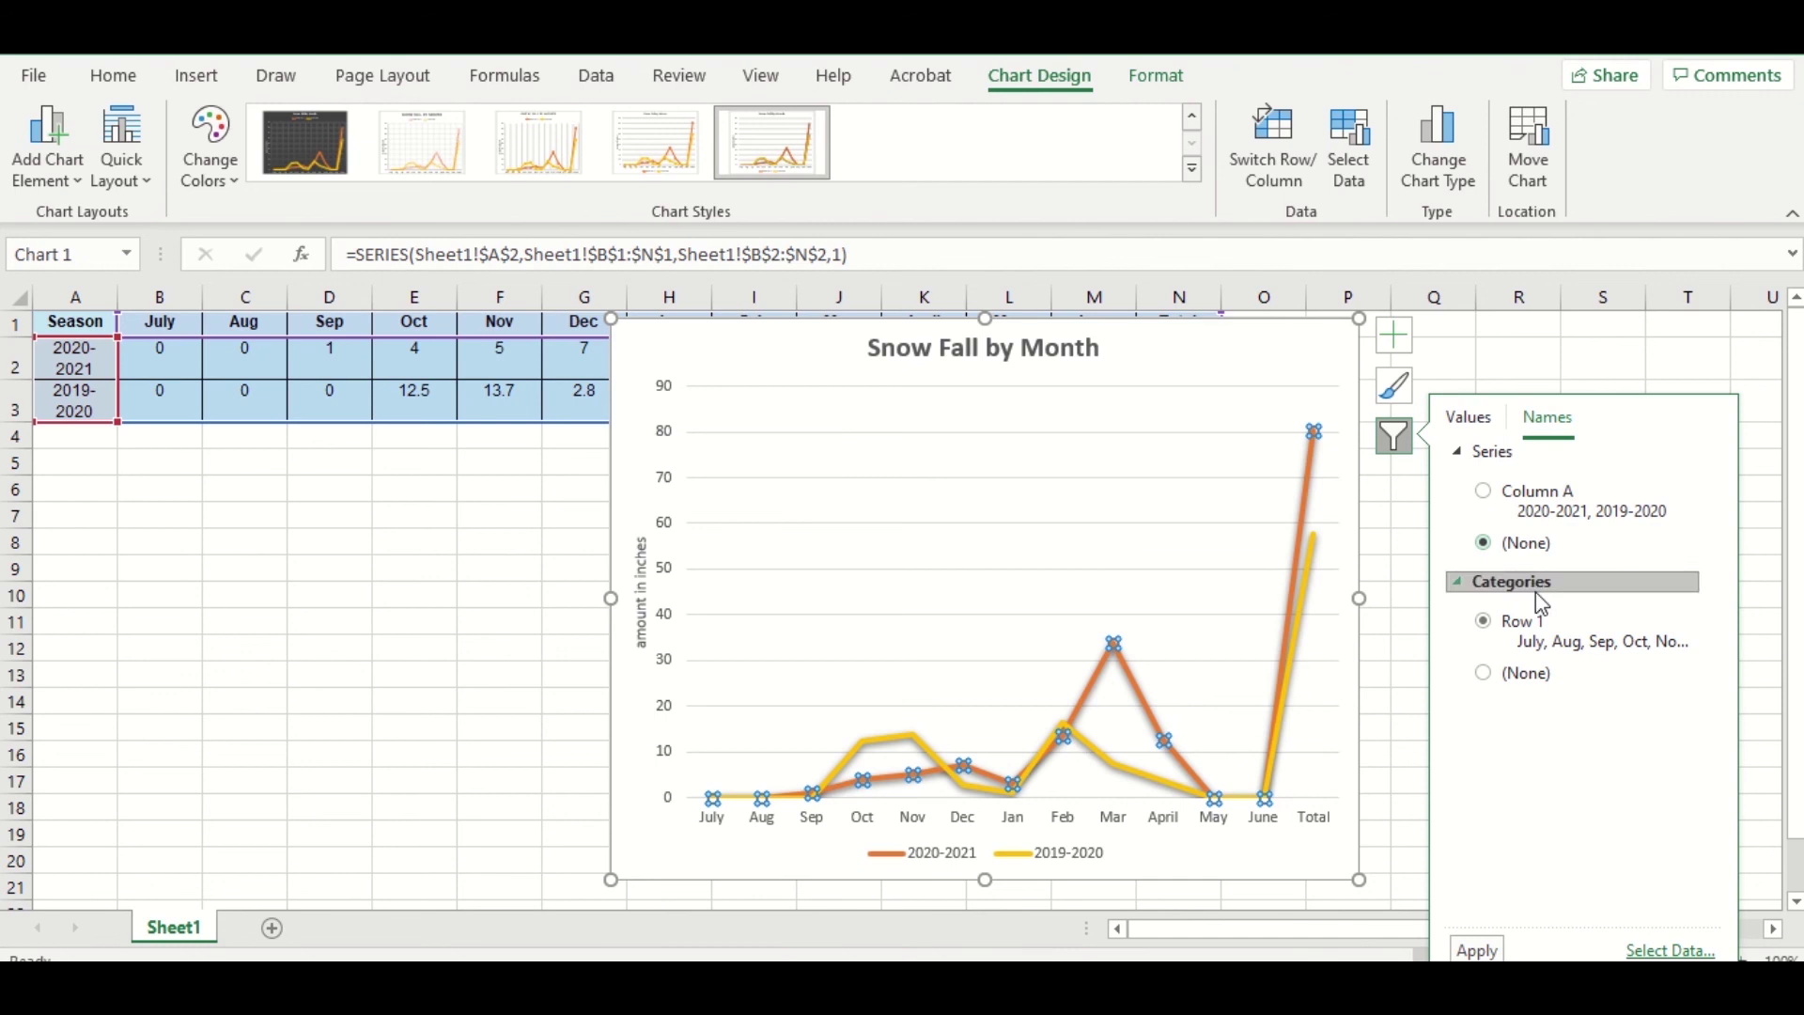
pyautogui.click(1477, 949)
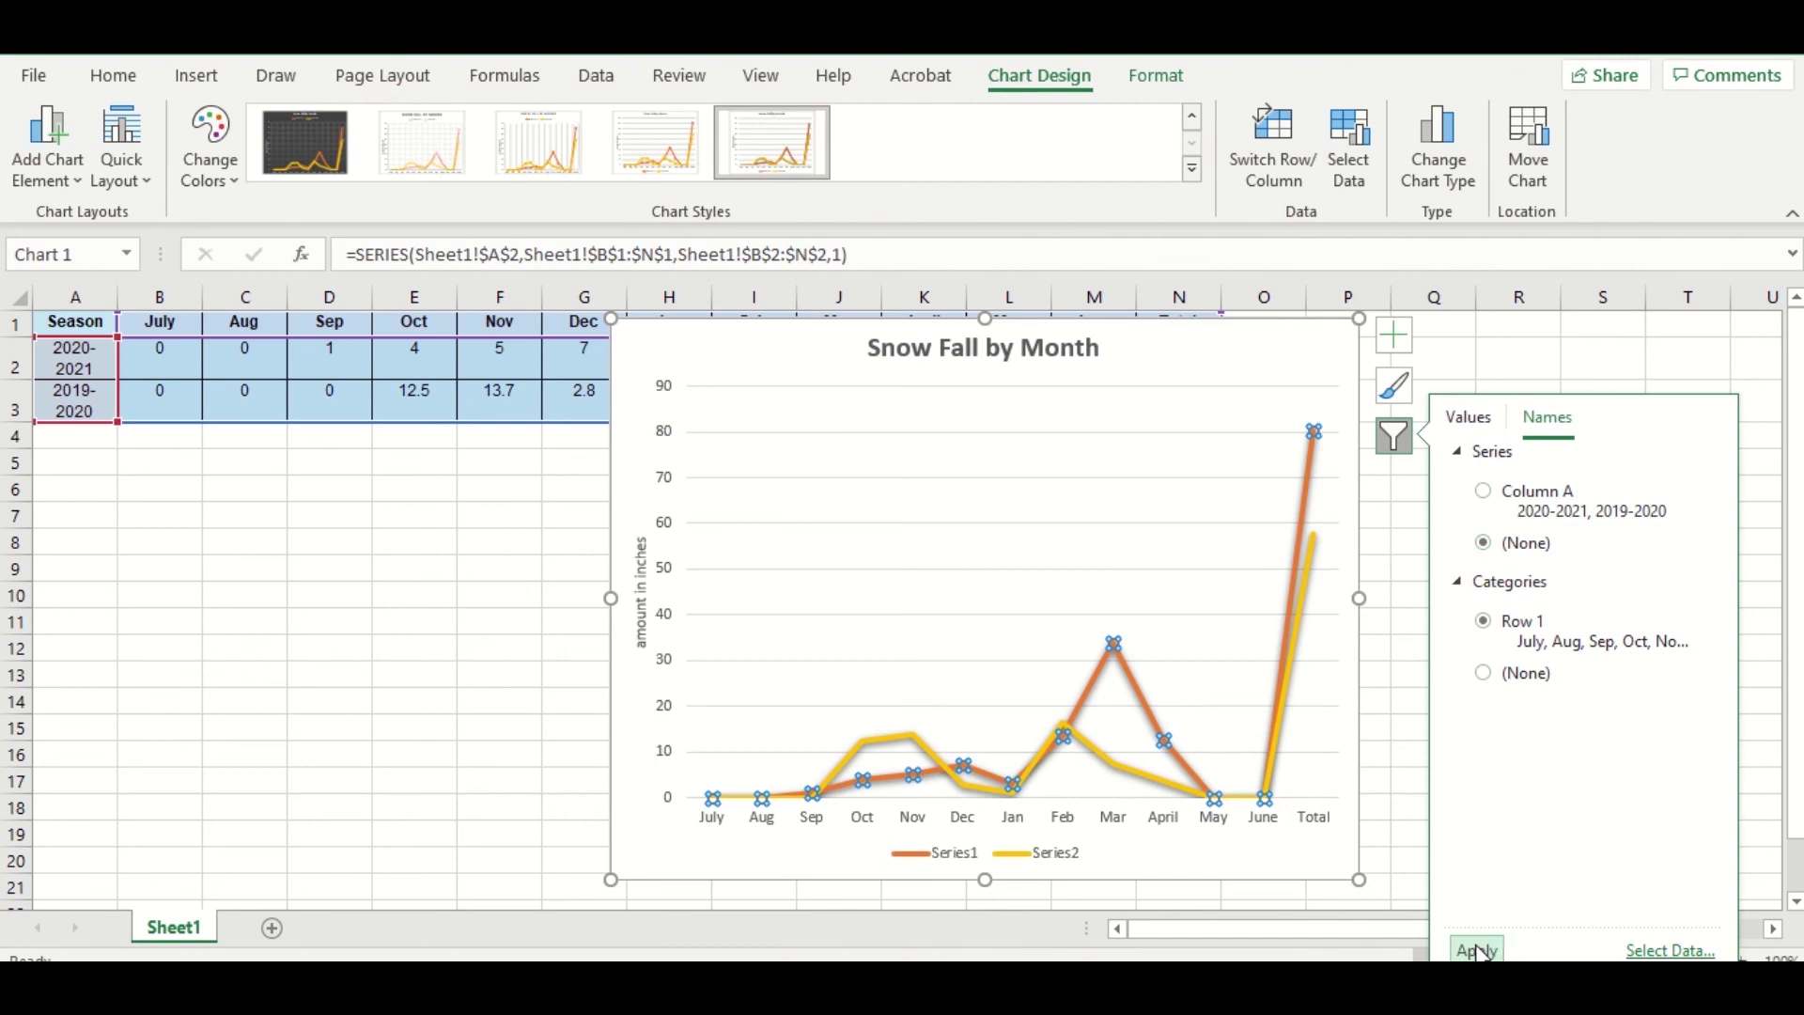
pyautogui.click(1717, 361)
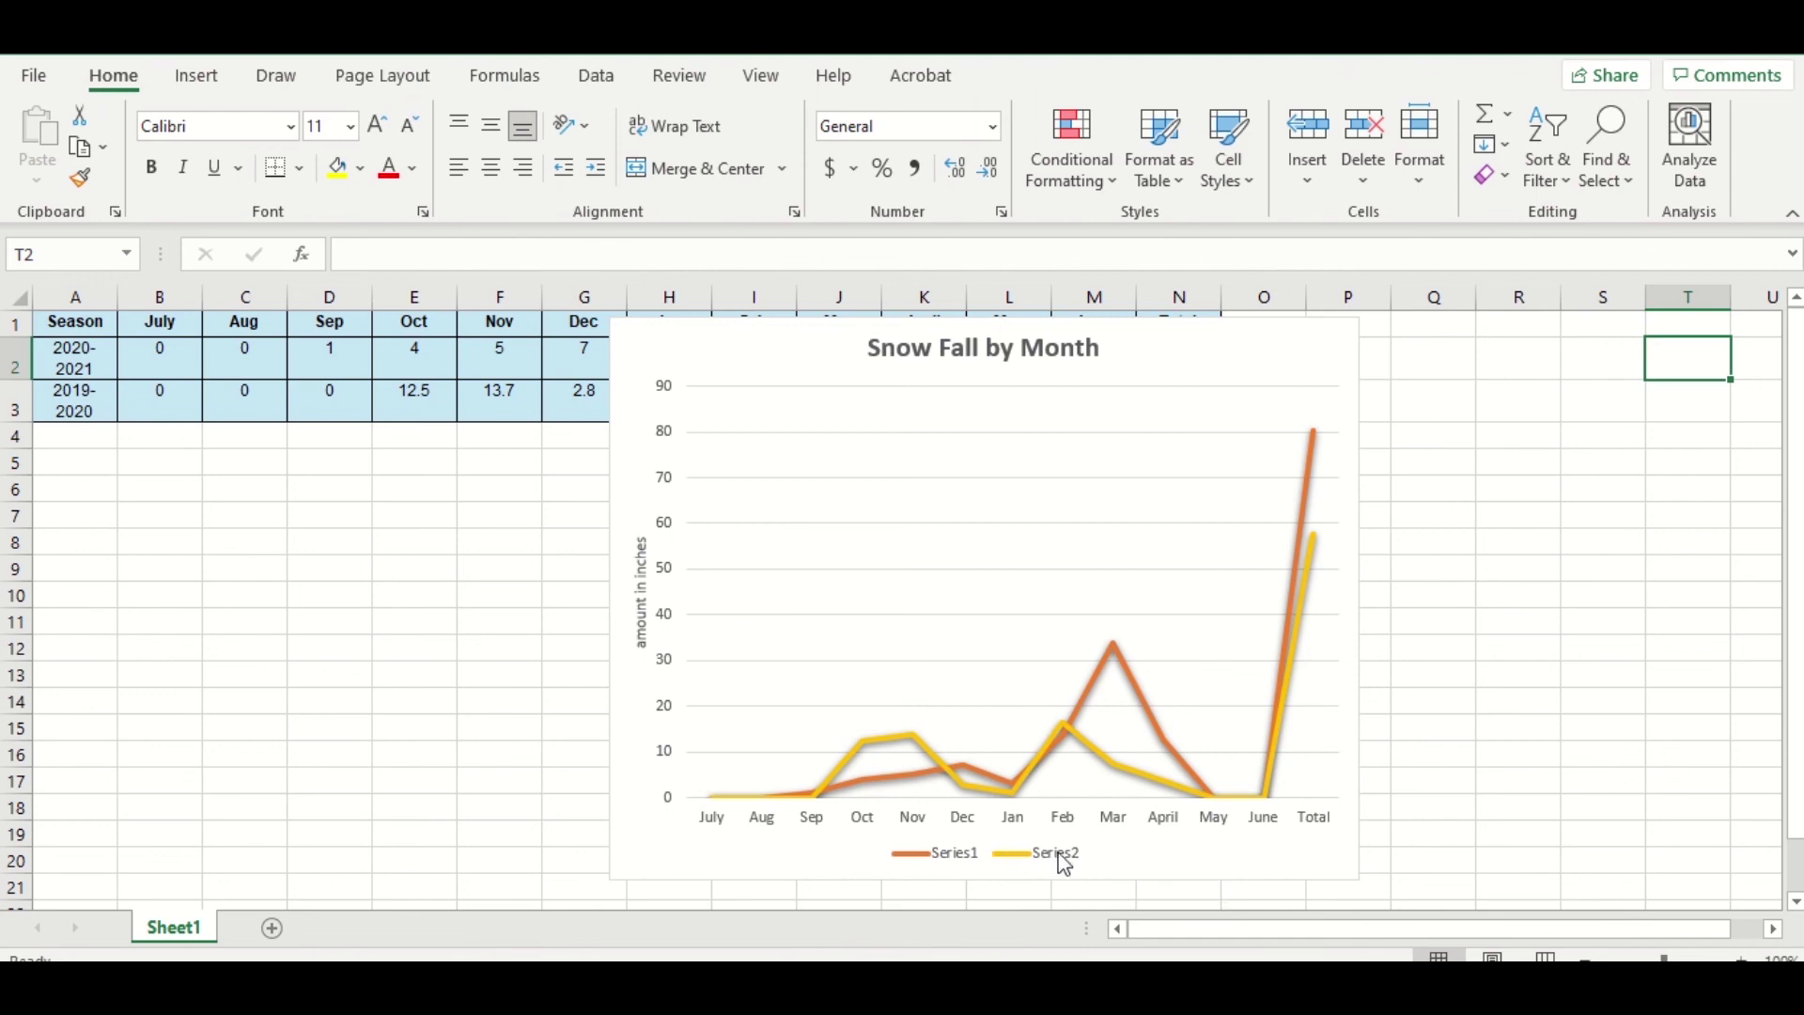
# - Inspect the Series2 legend entry's formatting, close it, and reopen the chart's series filters
pyautogui.click(1065, 862)
pyautogui.doubleClick(1065, 863)
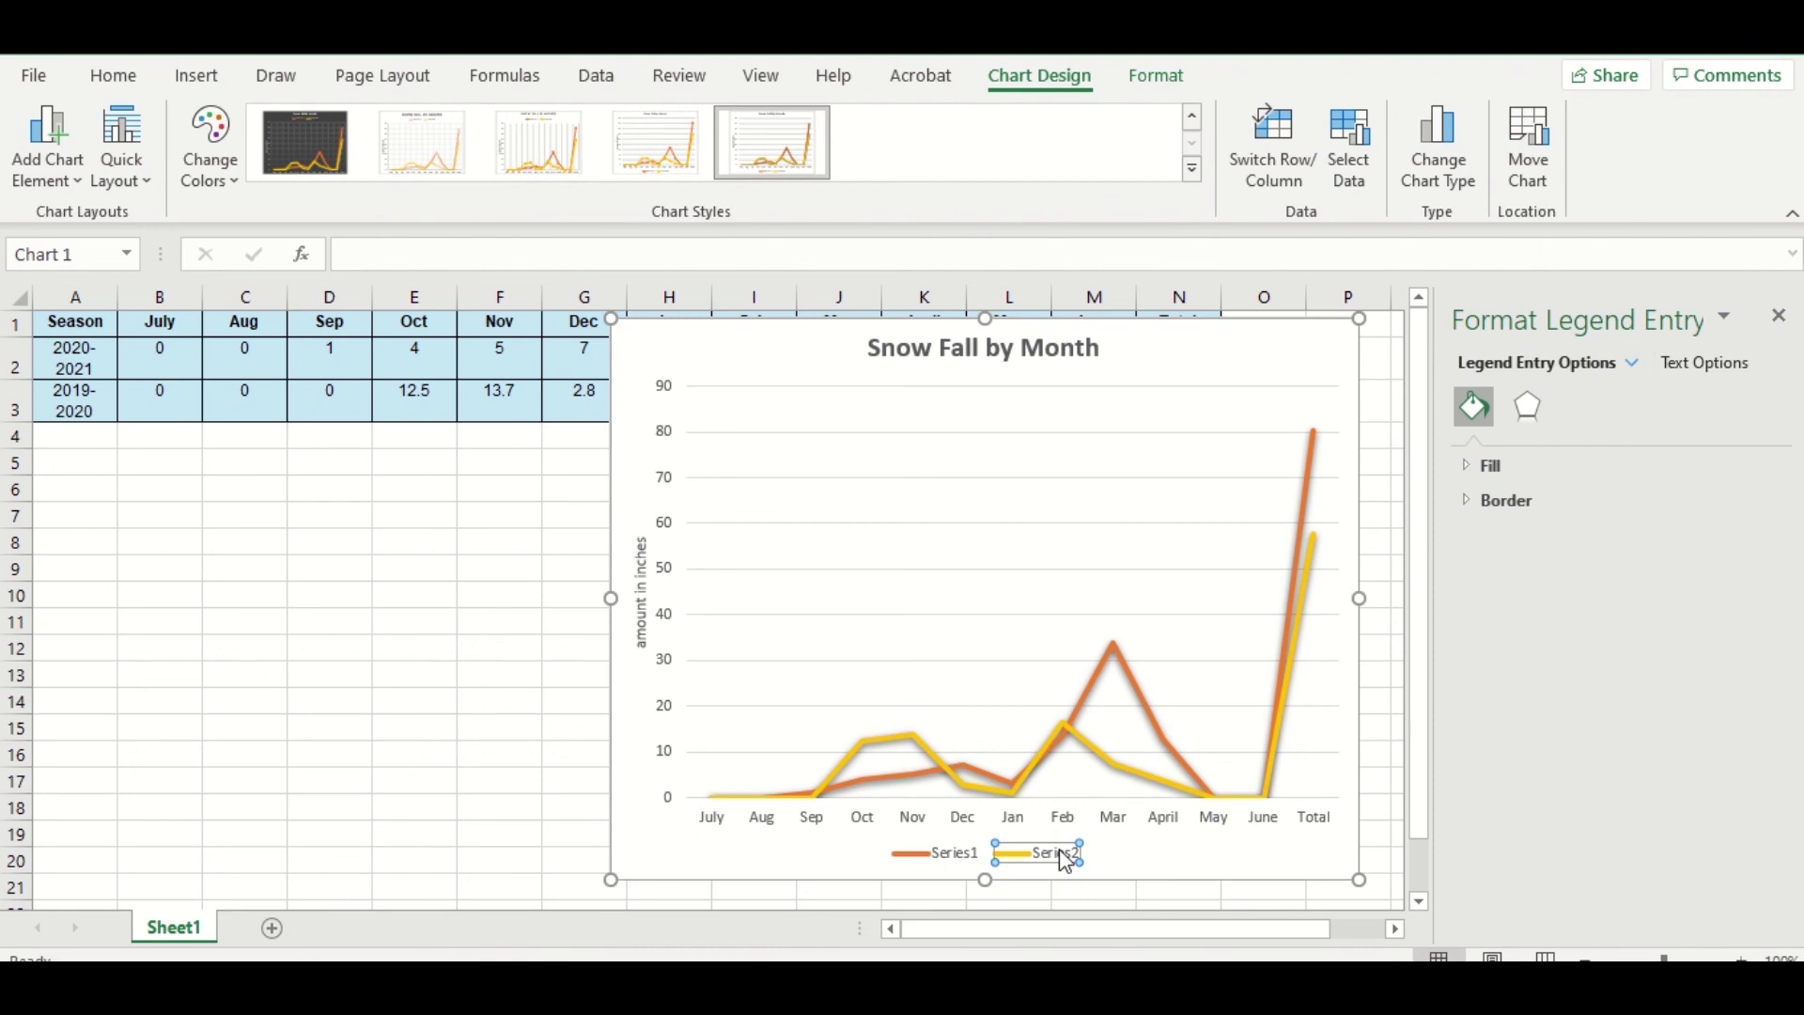
pyautogui.click(1715, 361)
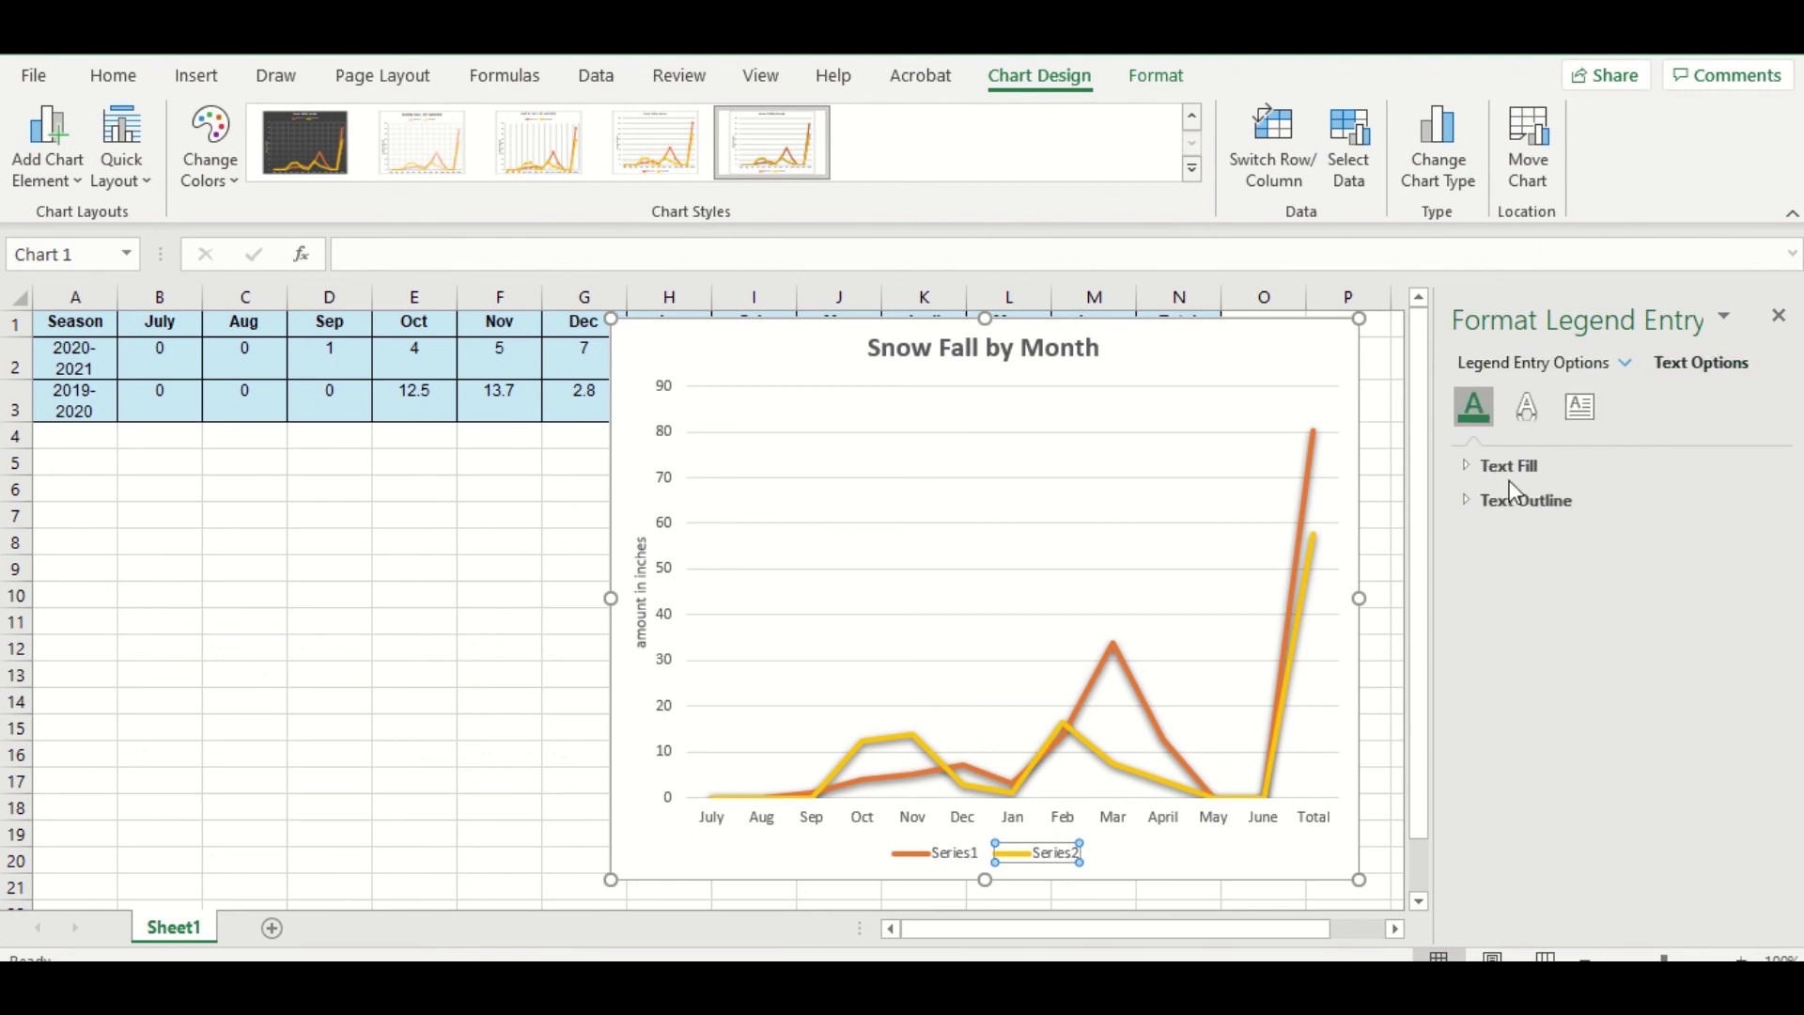
pyautogui.click(1778, 316)
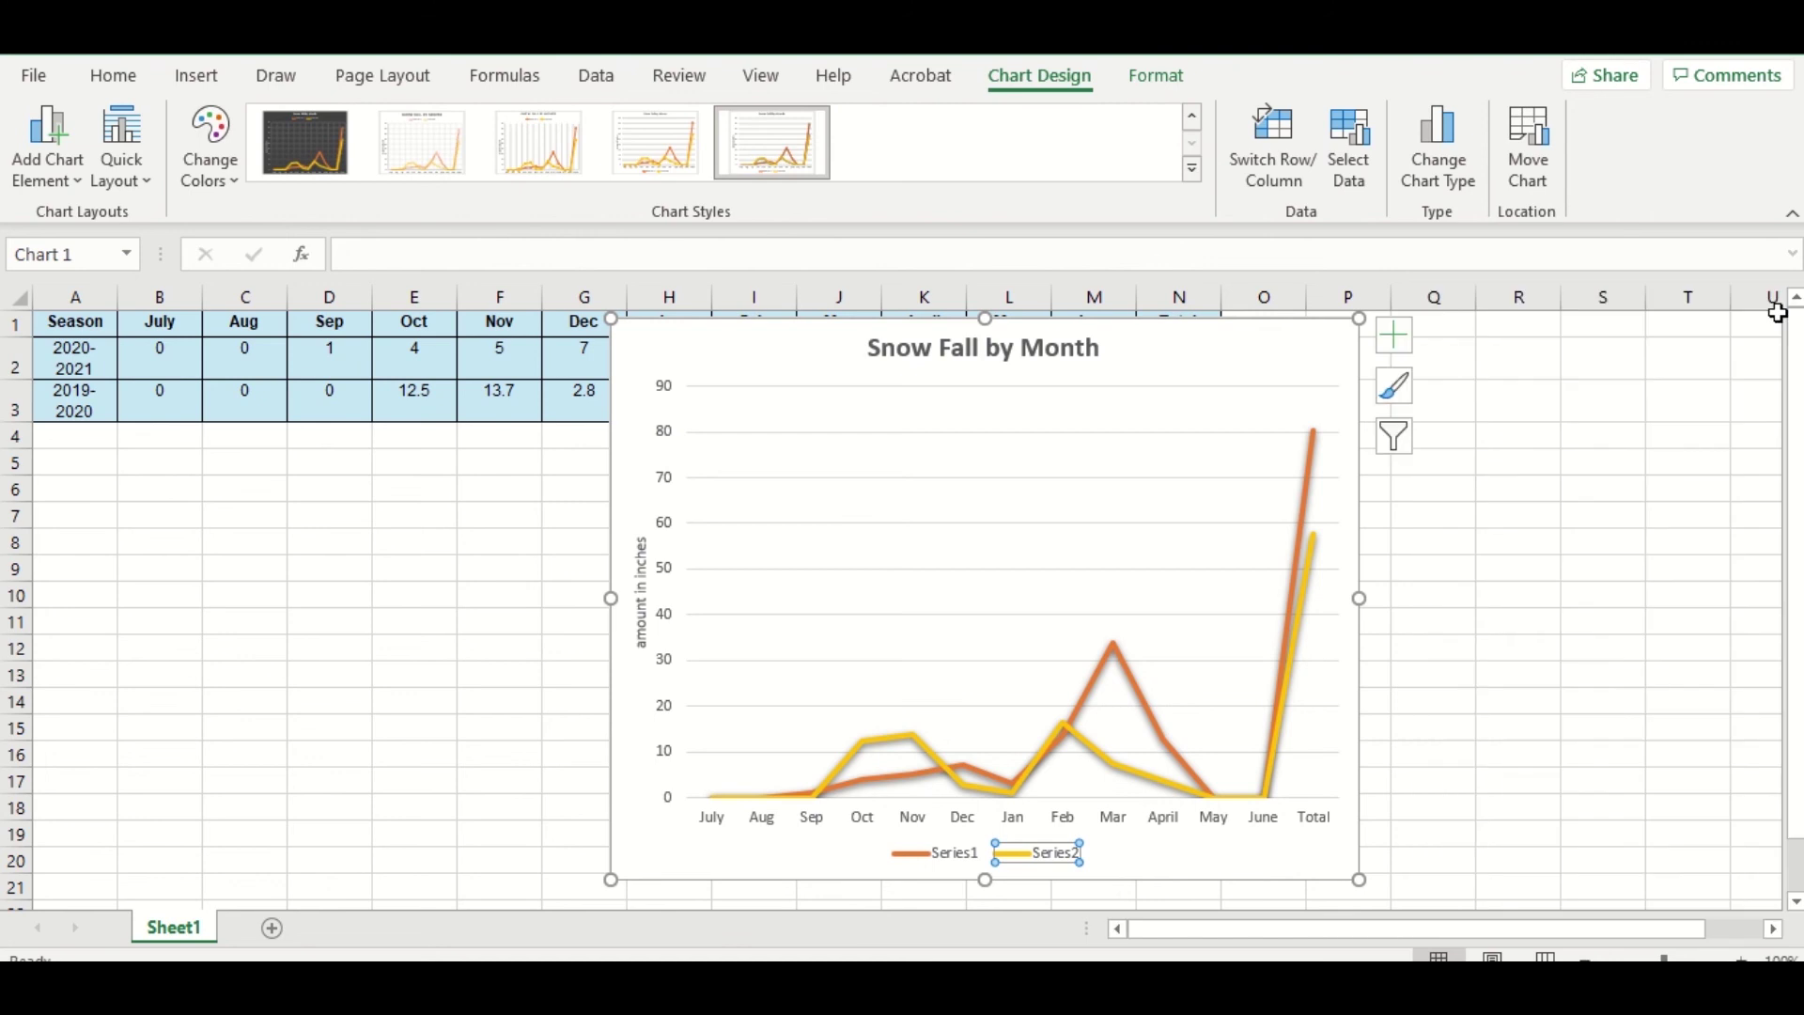
pyautogui.click(1394, 438)
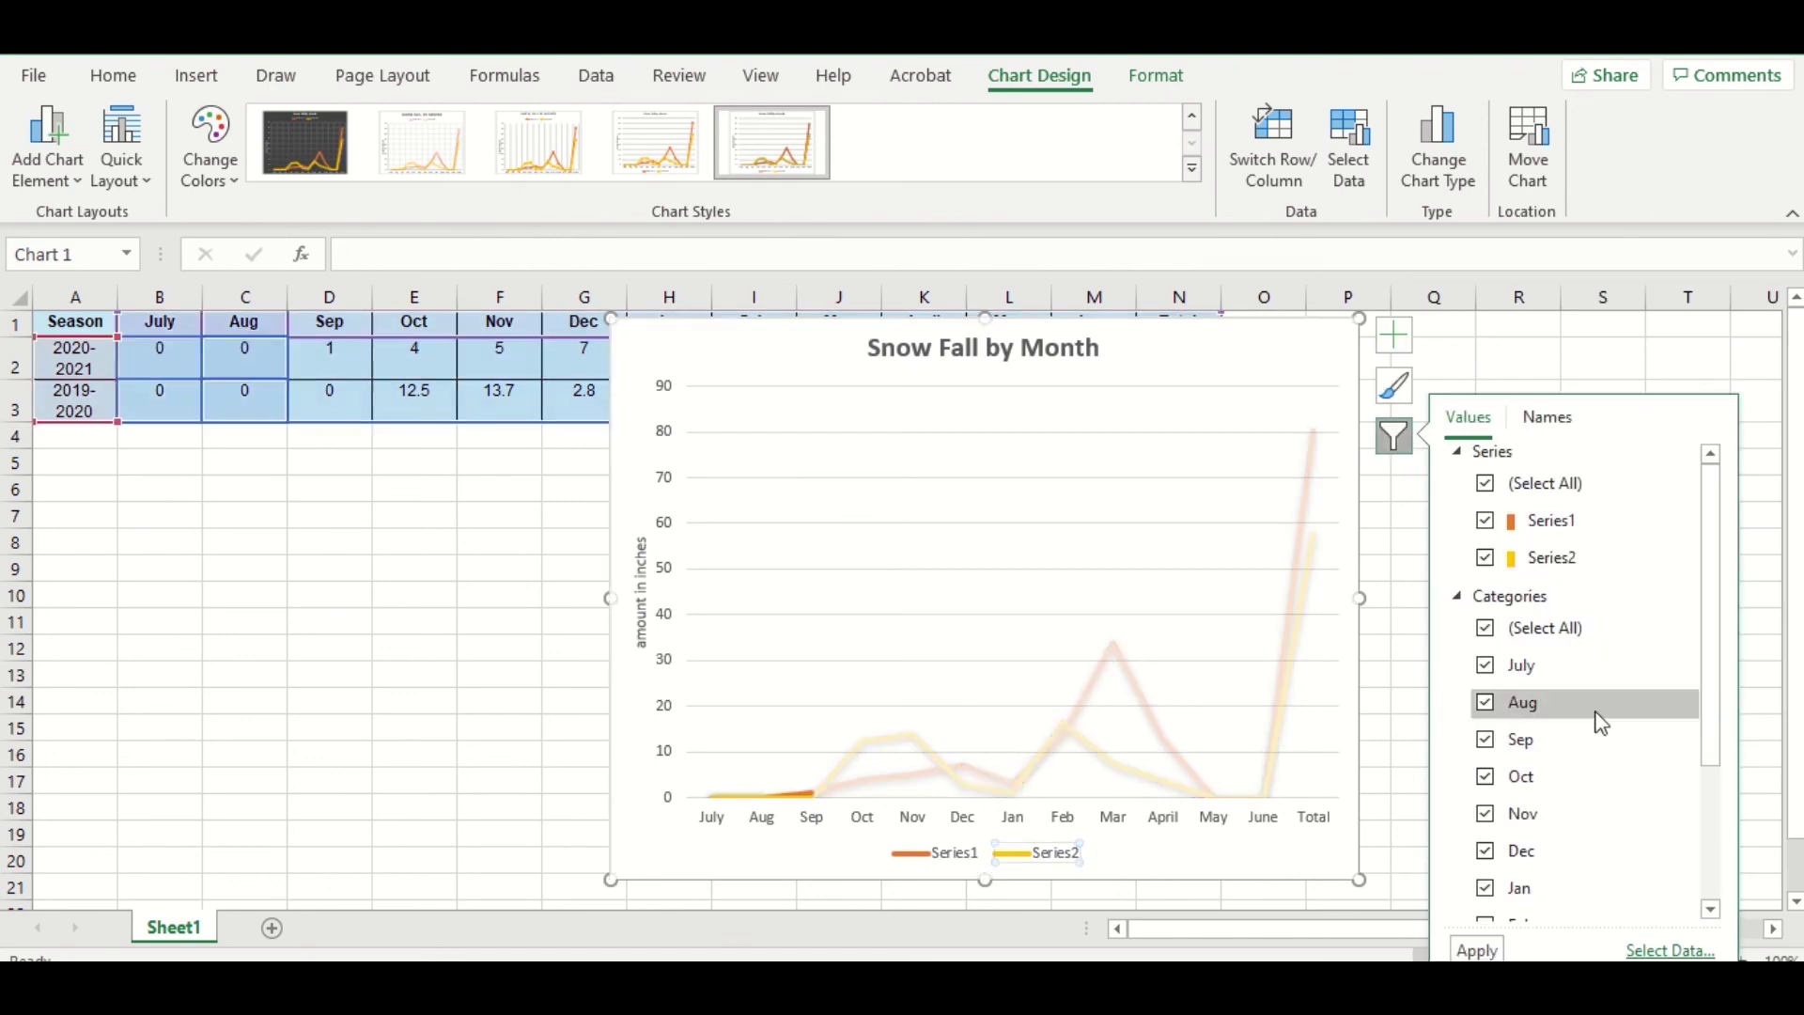
# - Open Select Data Source and rename the first series to 'Denver'
pyautogui.click(1671, 950)
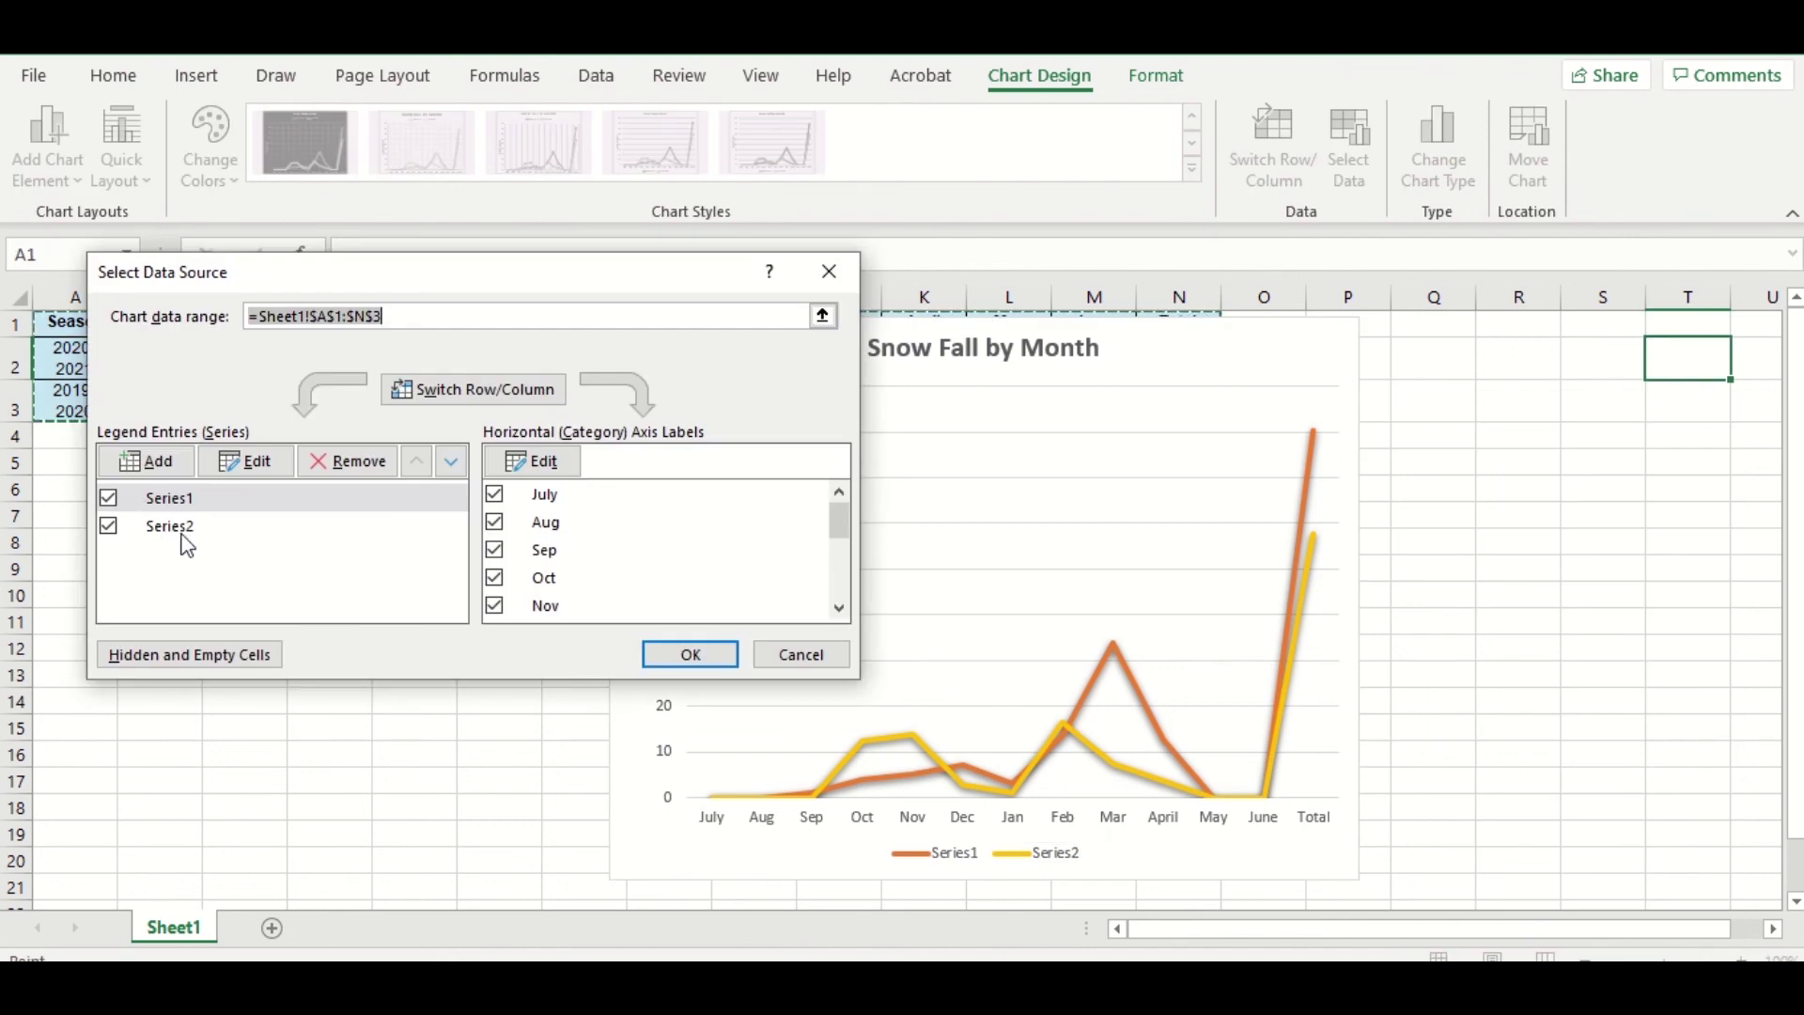
pyautogui.click(247, 460)
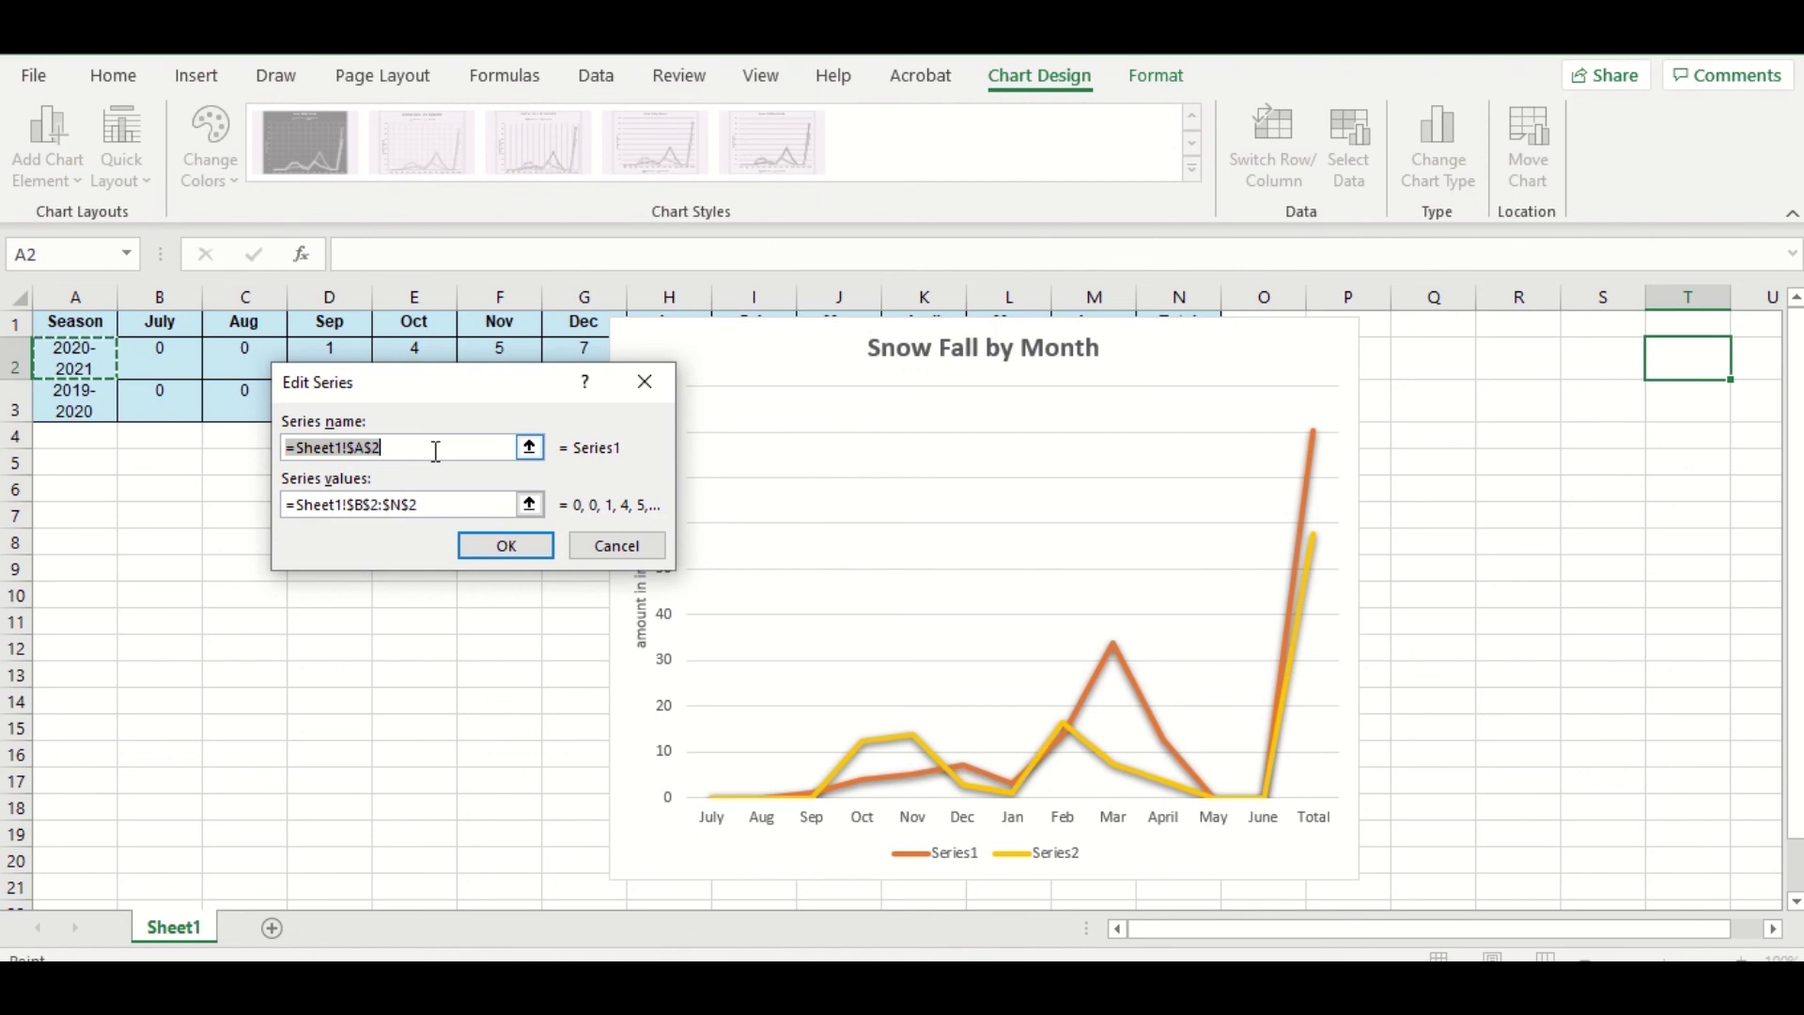
pyautogui.write('Denver')
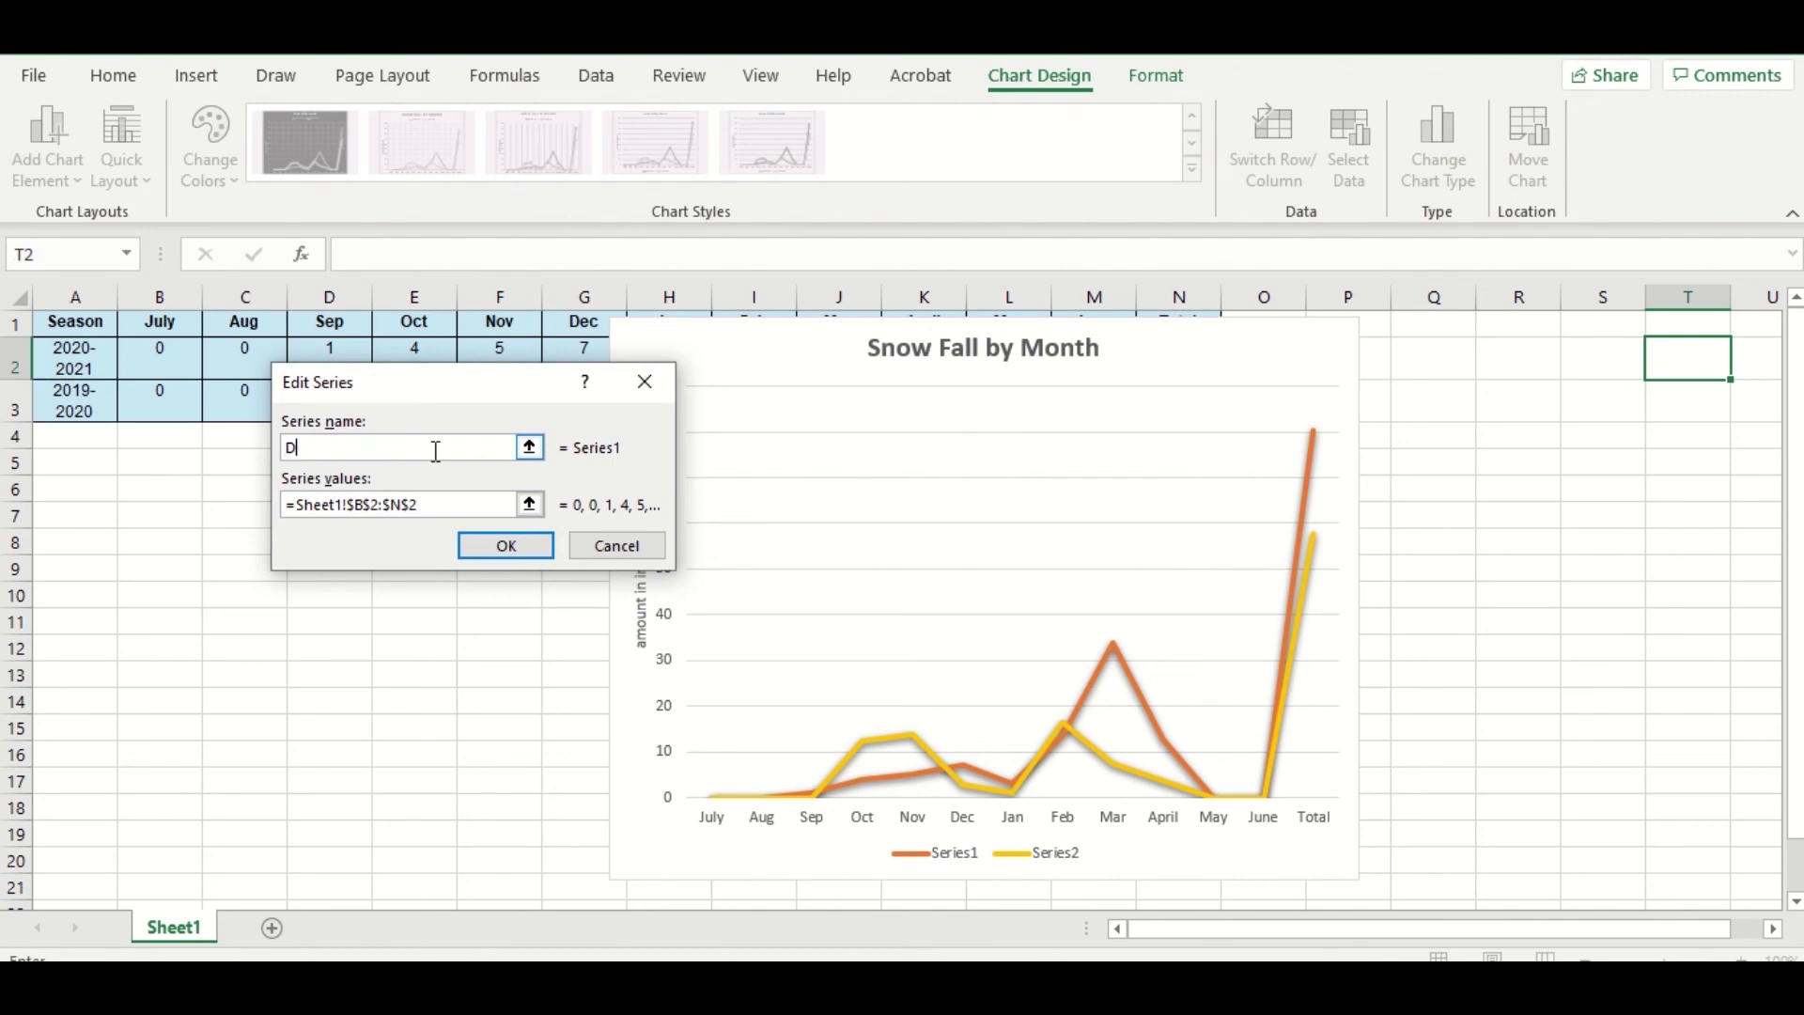
pyautogui.click(515, 547)
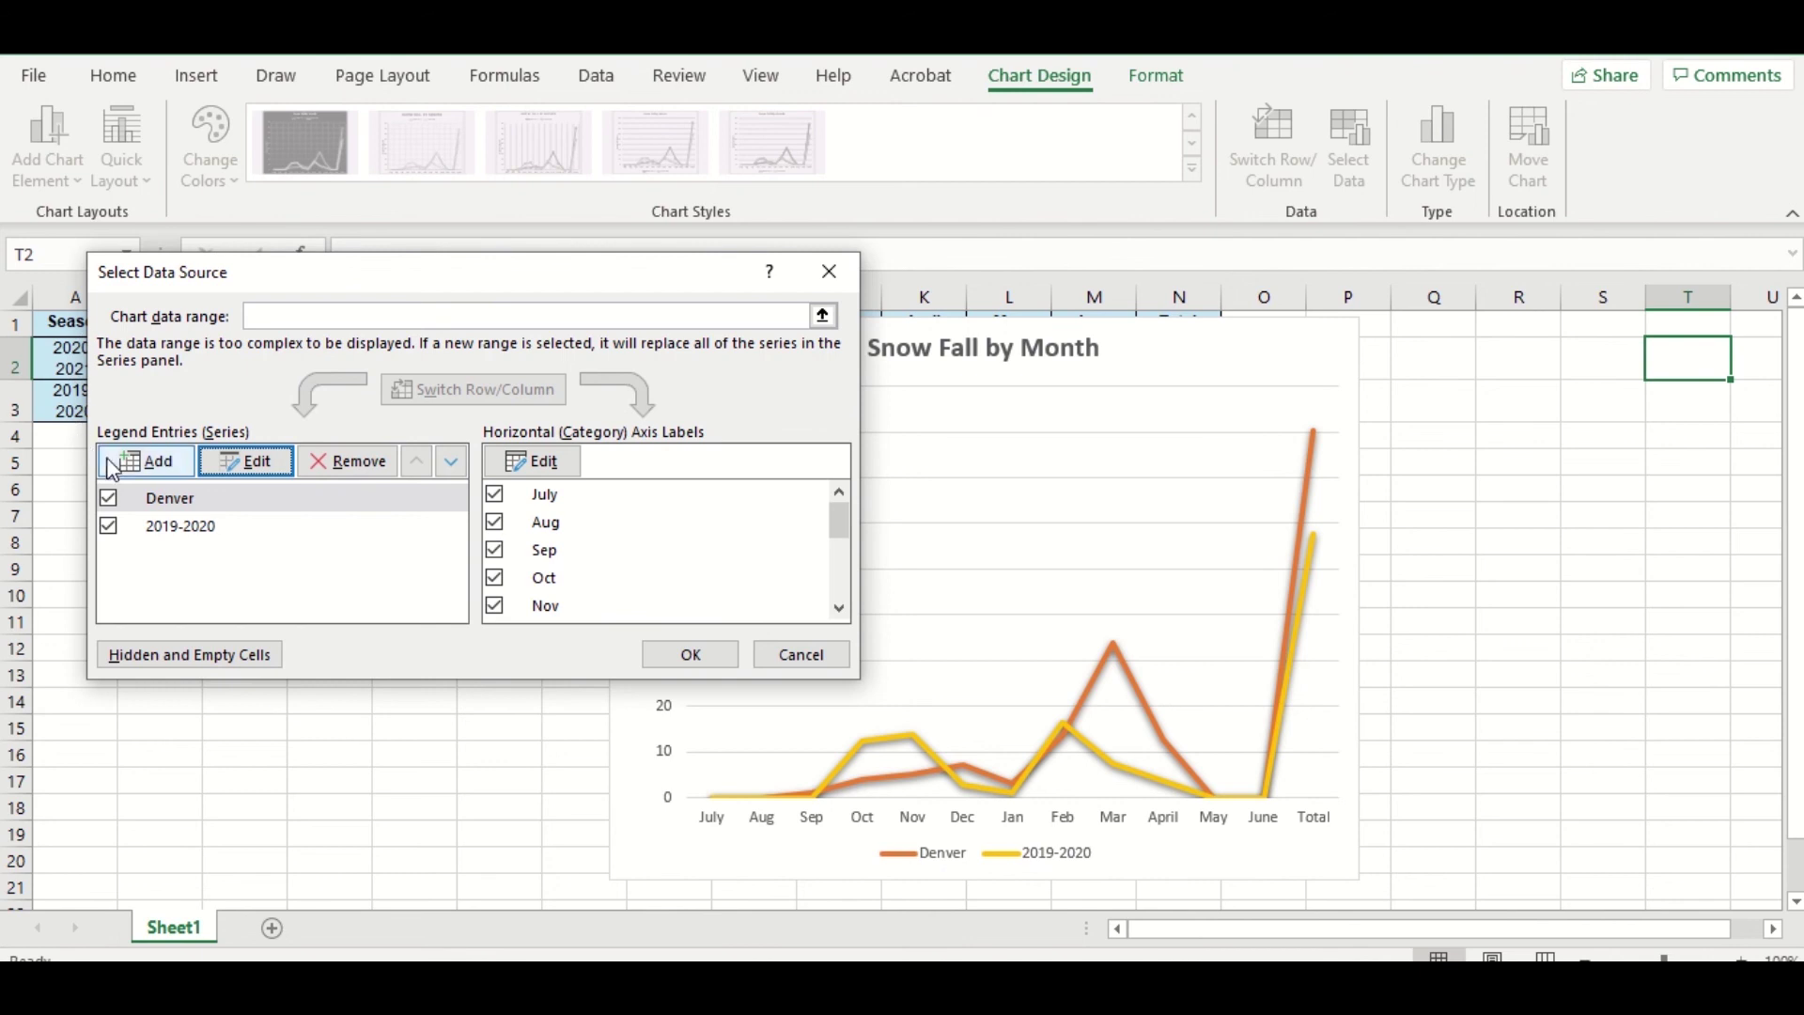
# - Rename the 2019-2020 series to 'Boulder' and toggle Switch Row/Column twice
pyautogui.click(172, 536)
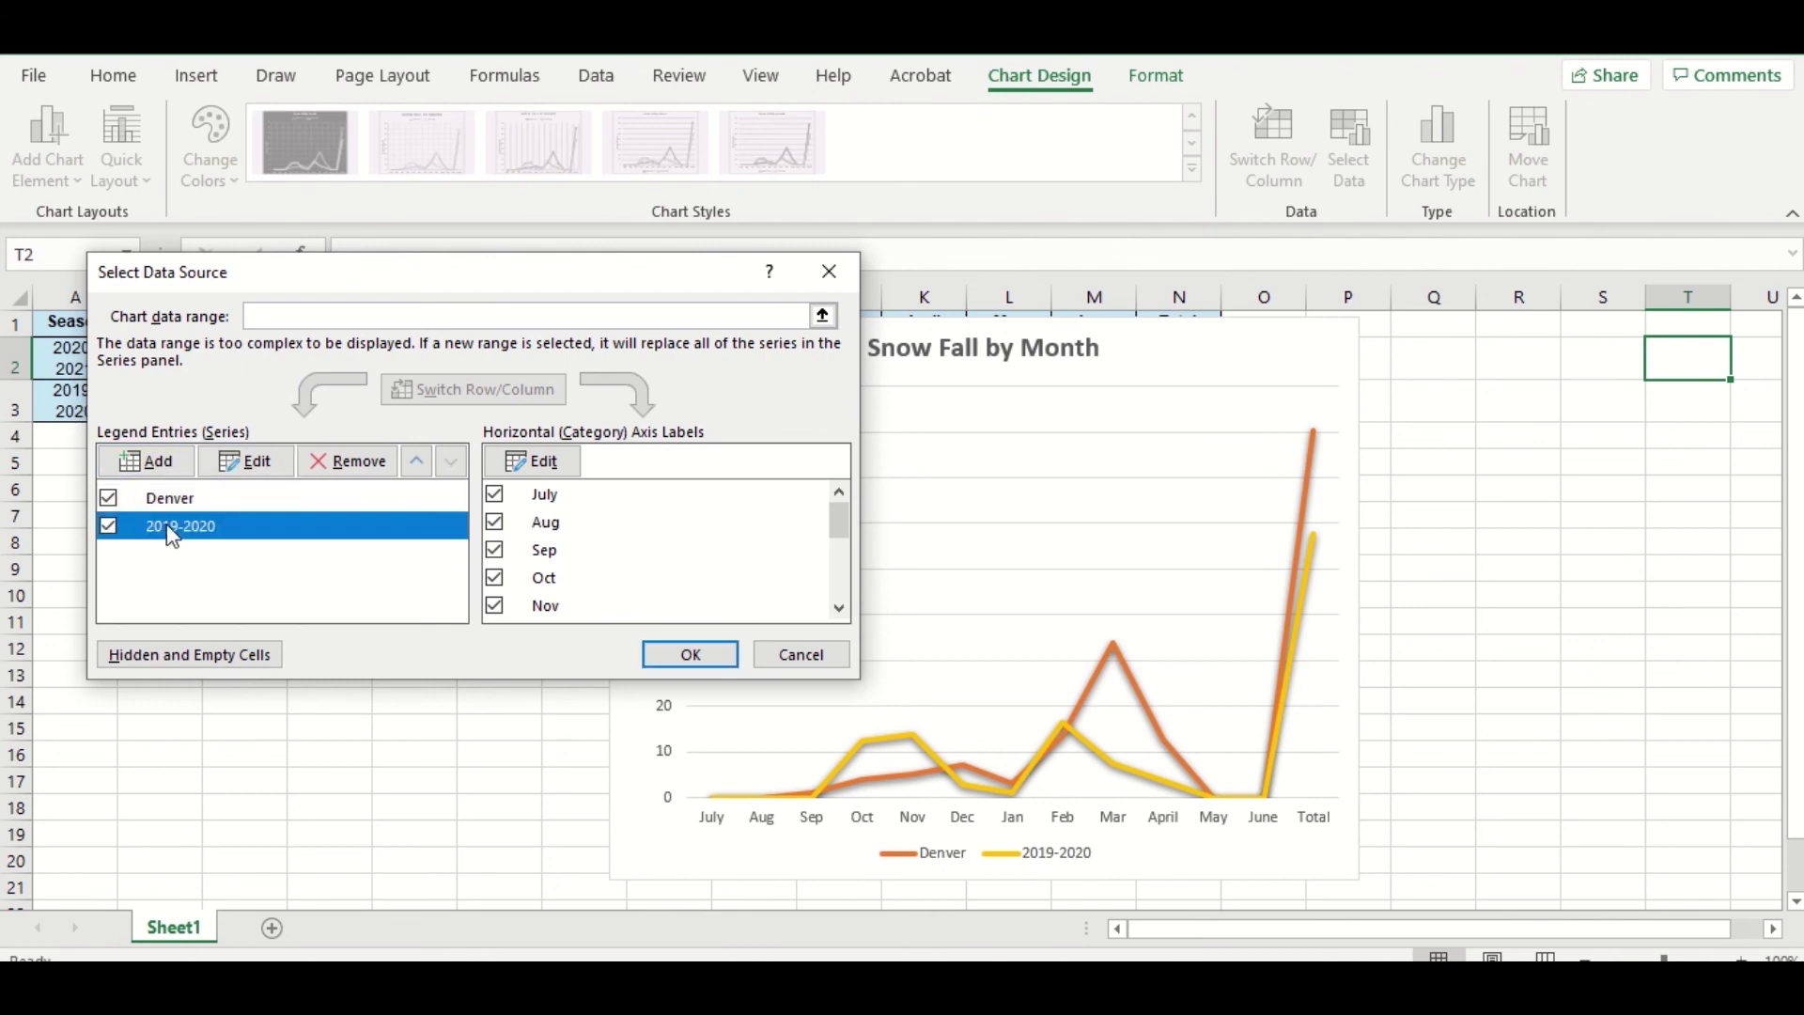
pyautogui.click(252, 463)
pyautogui.write('Boulder')
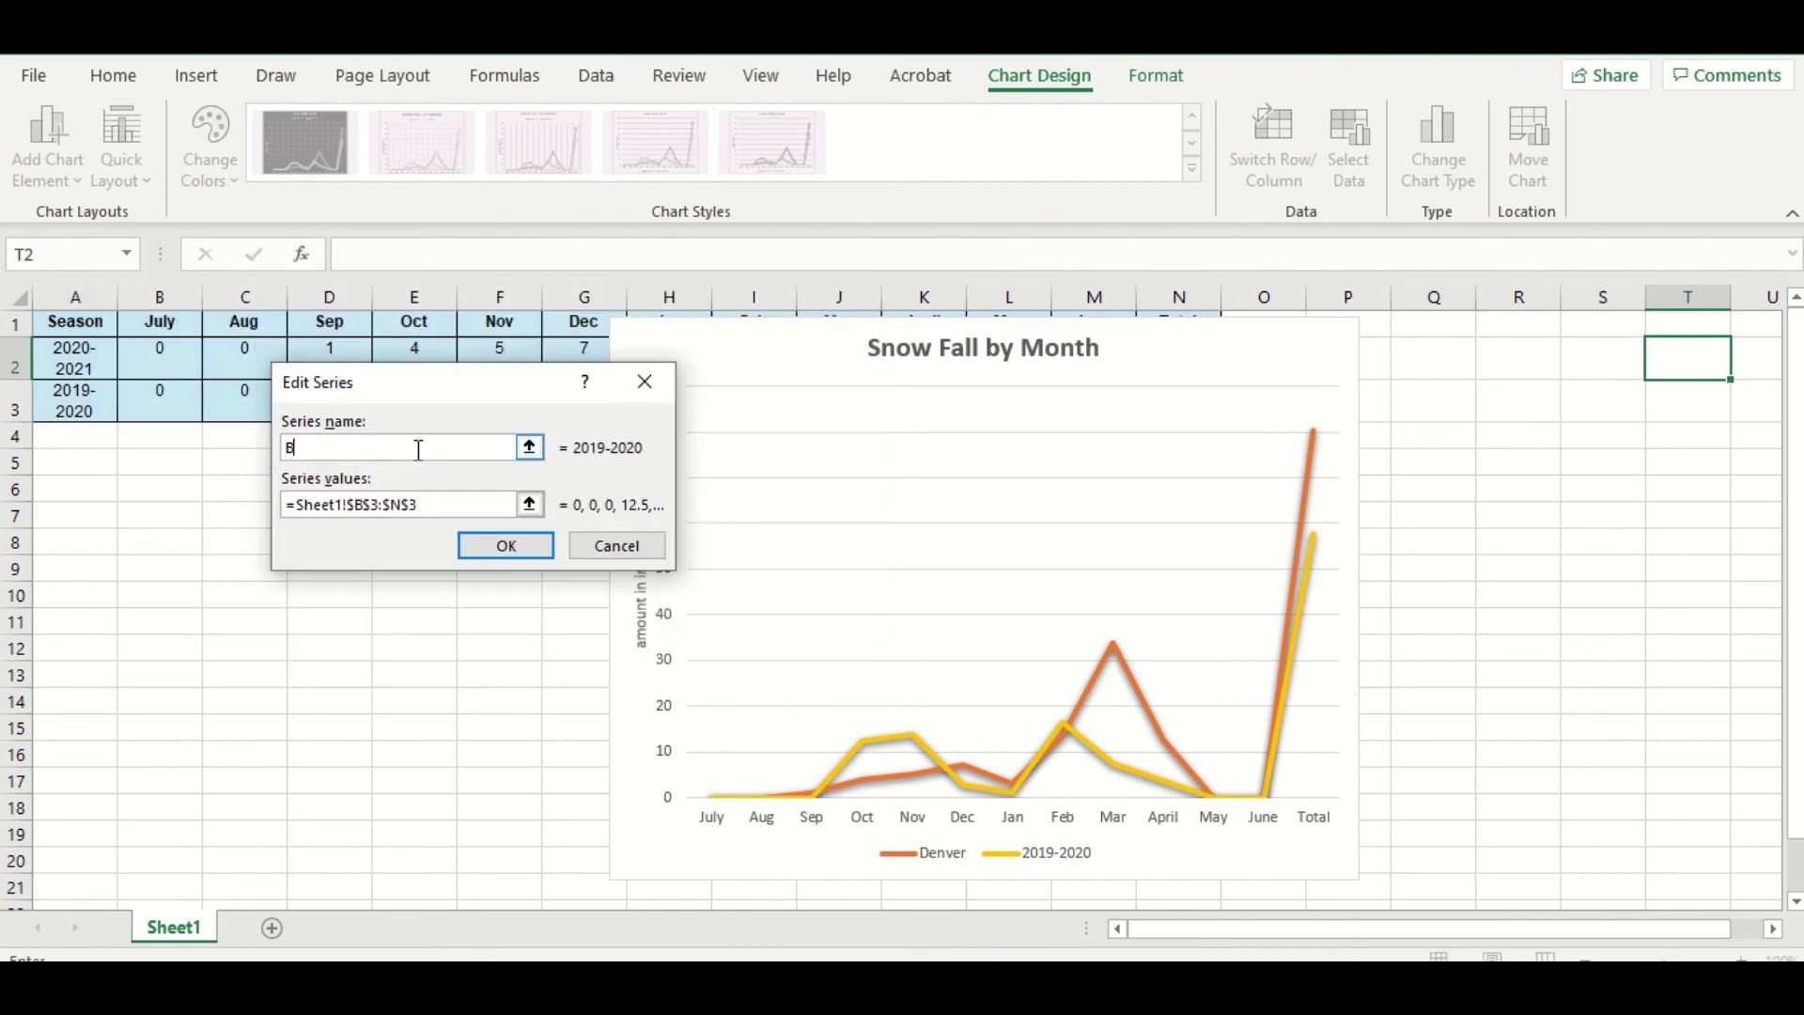
pyautogui.click(500, 546)
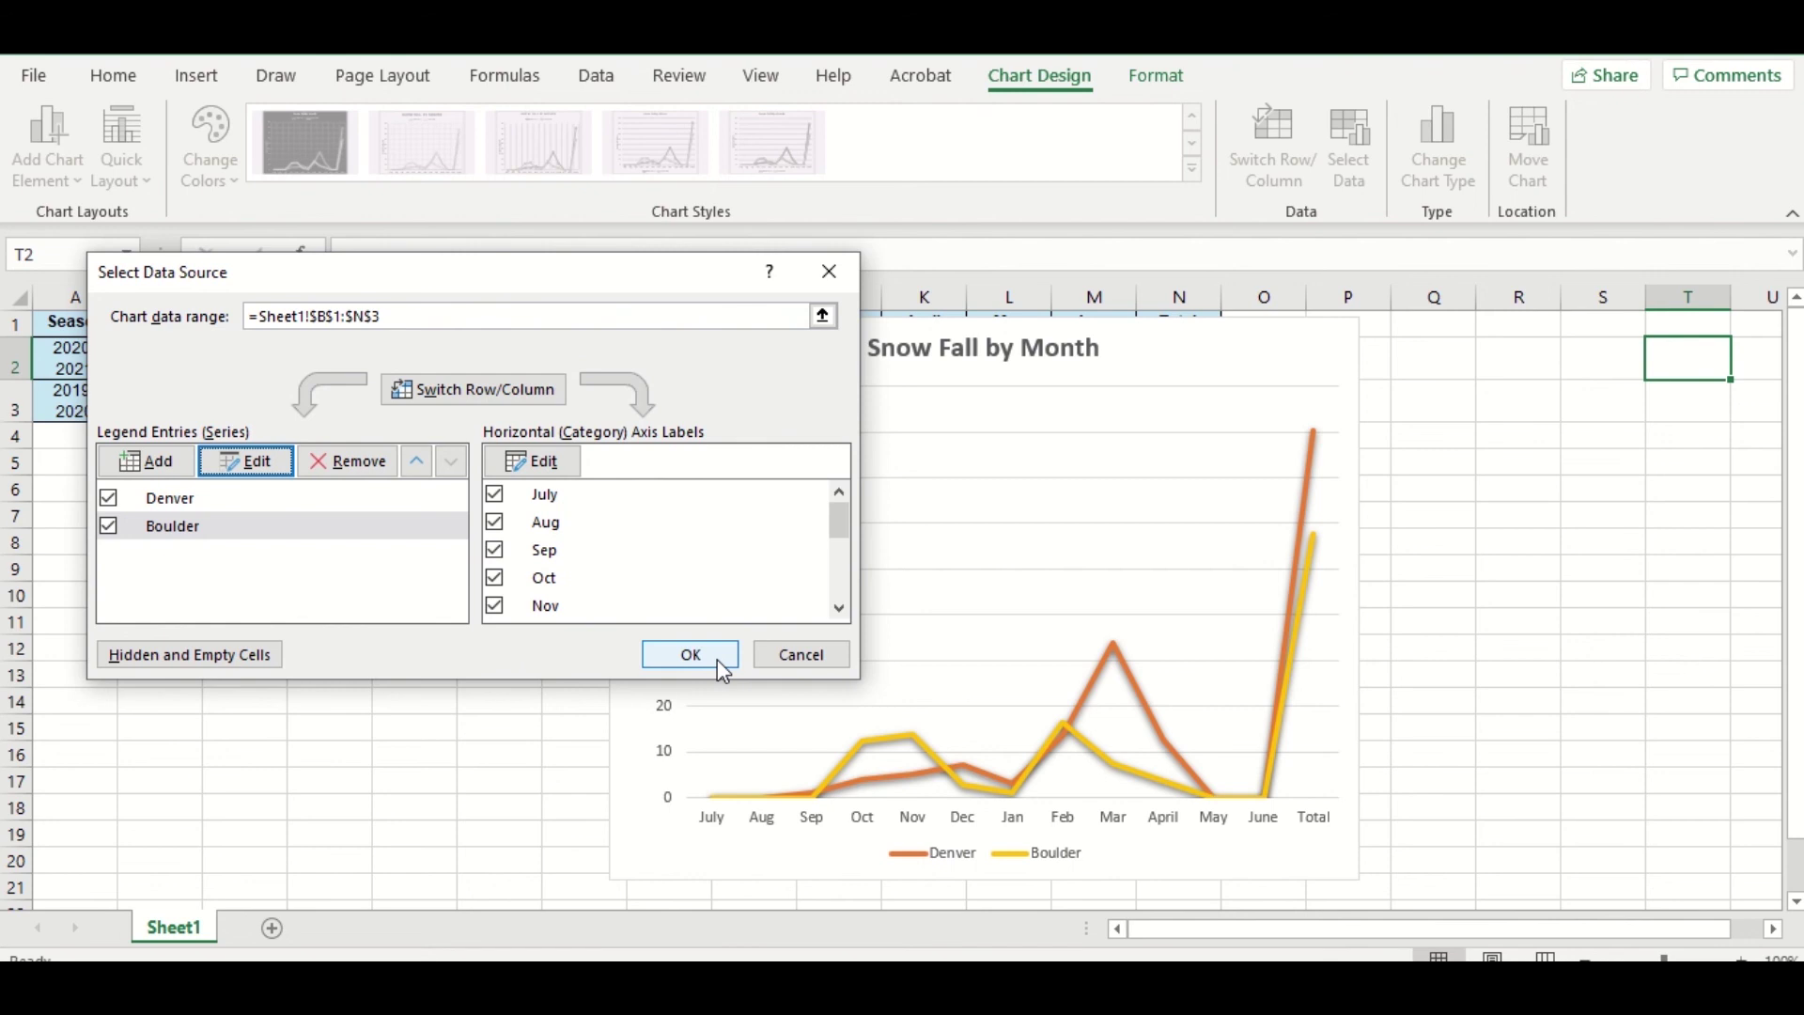
pyautogui.click(522, 404)
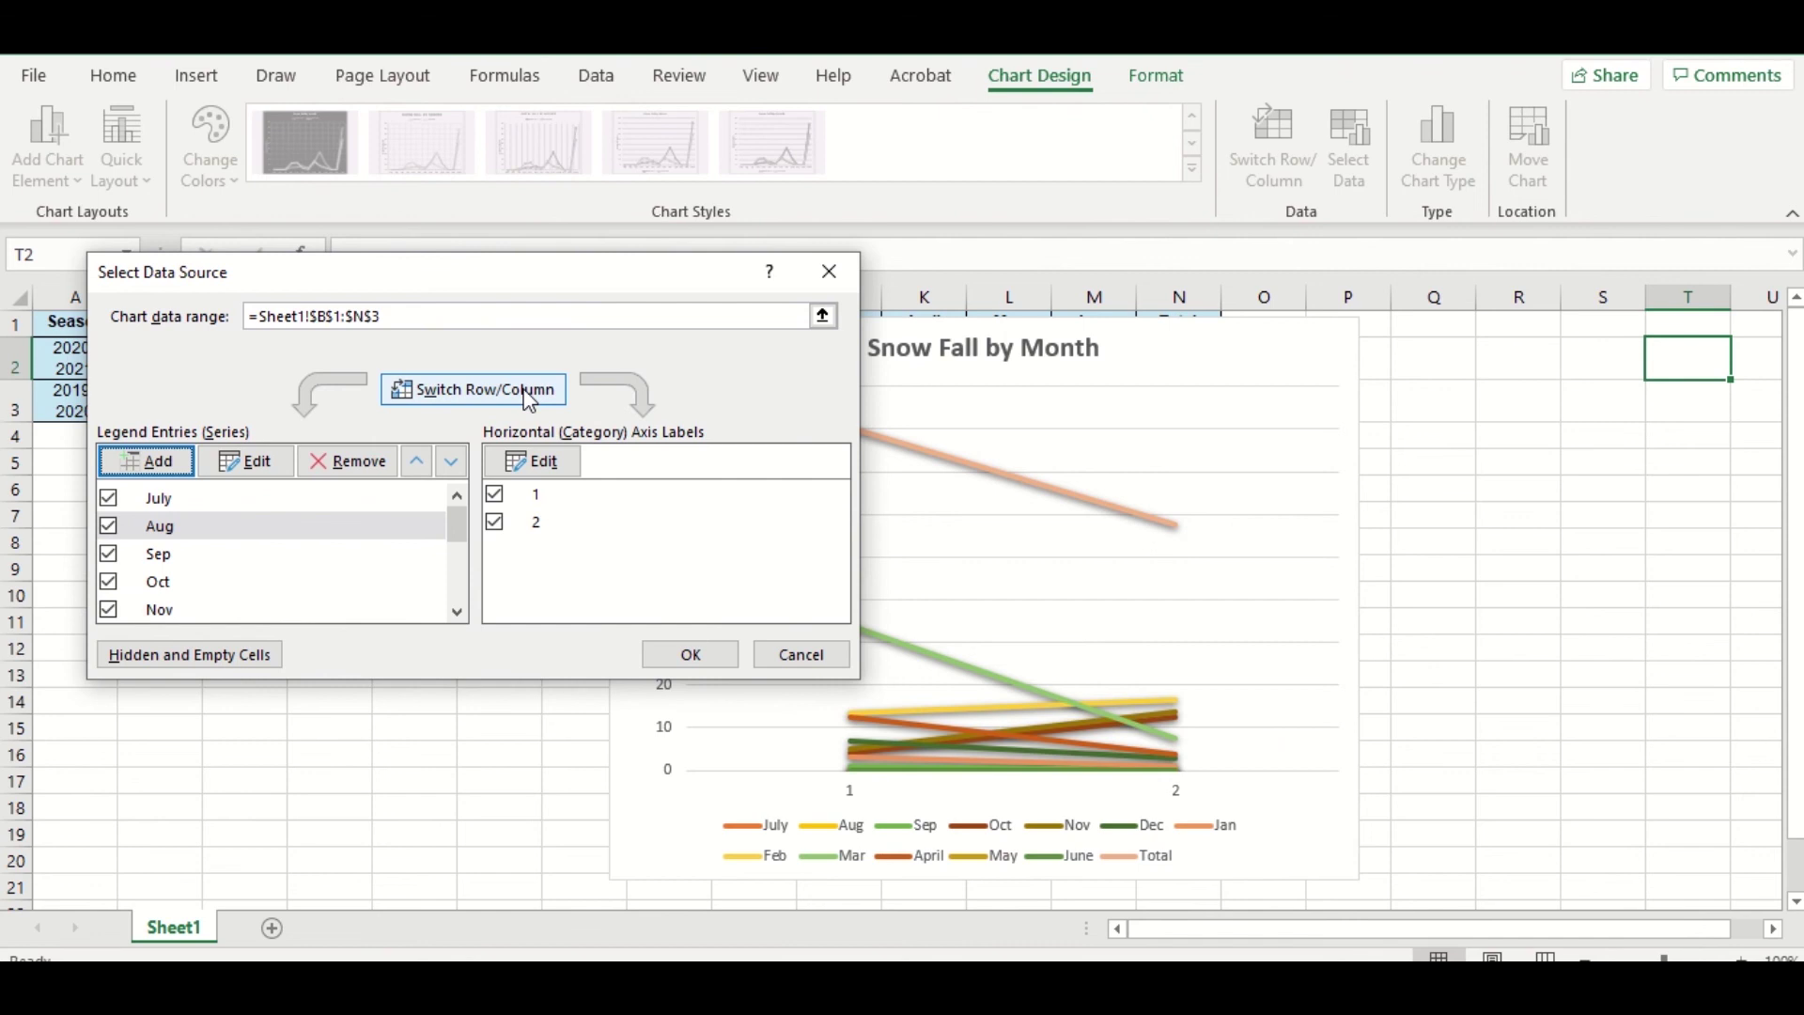
pyautogui.click(529, 401)
pyautogui.click(712, 655)
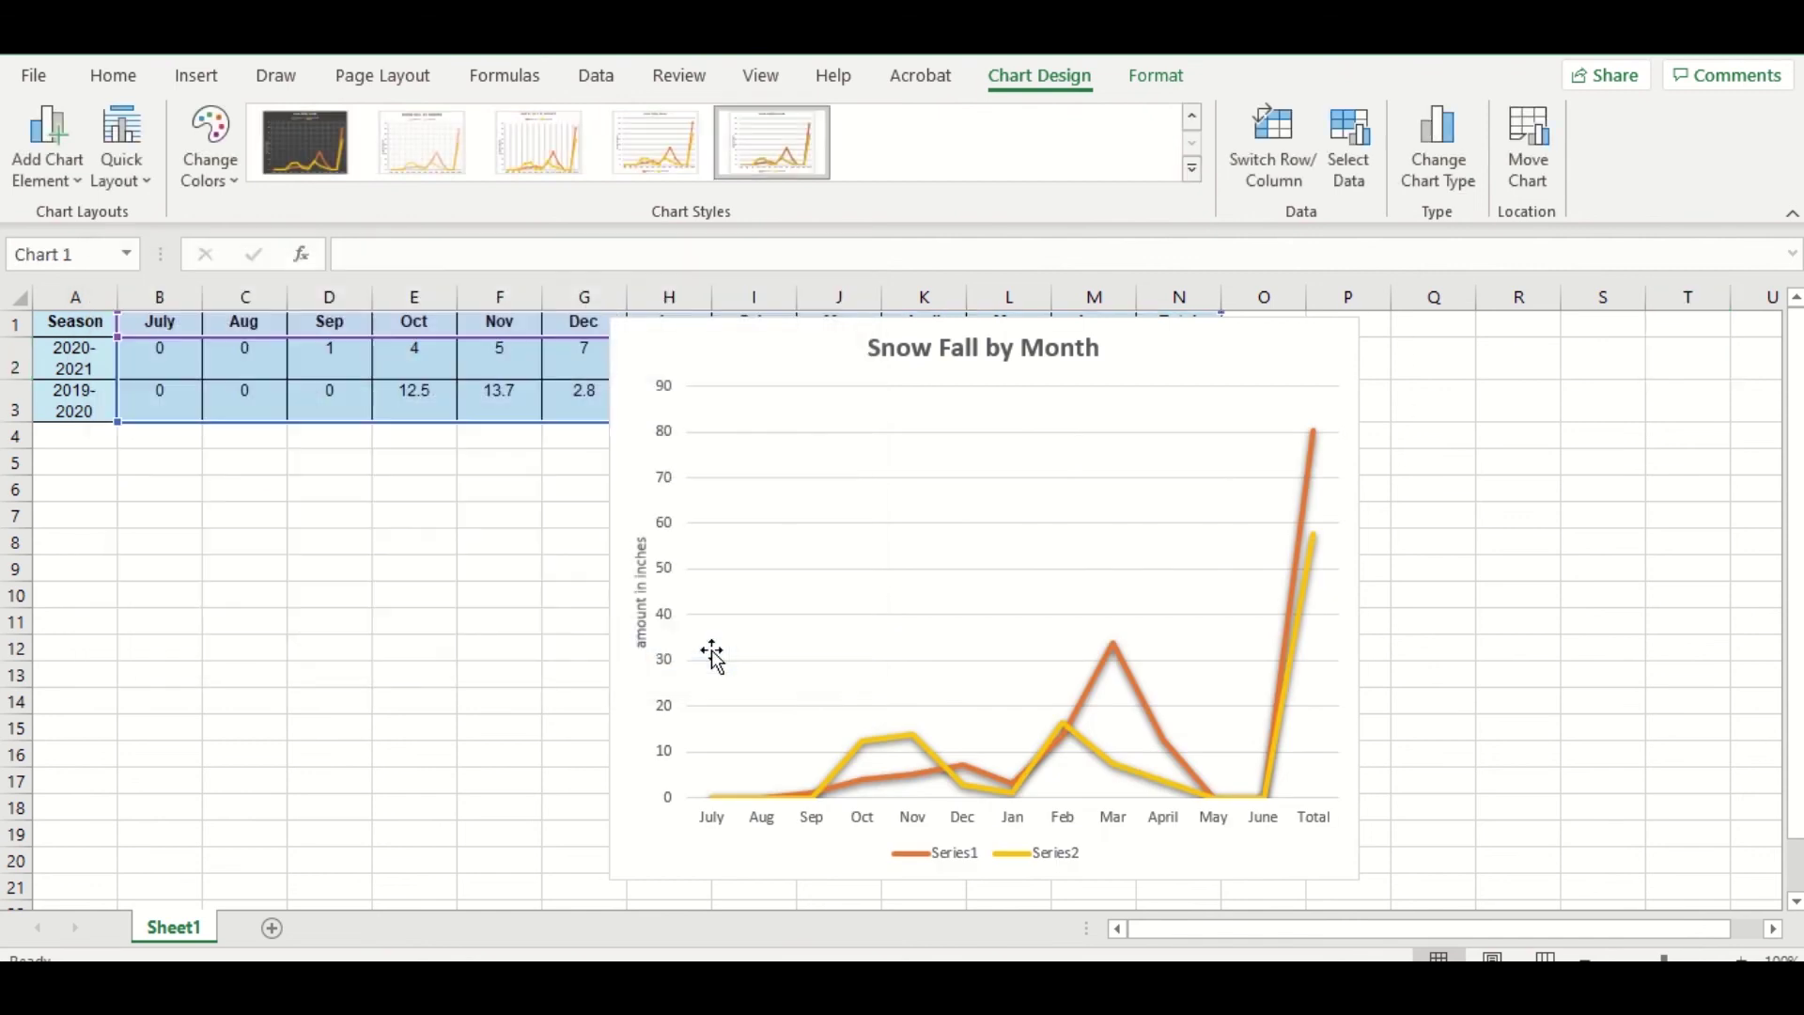